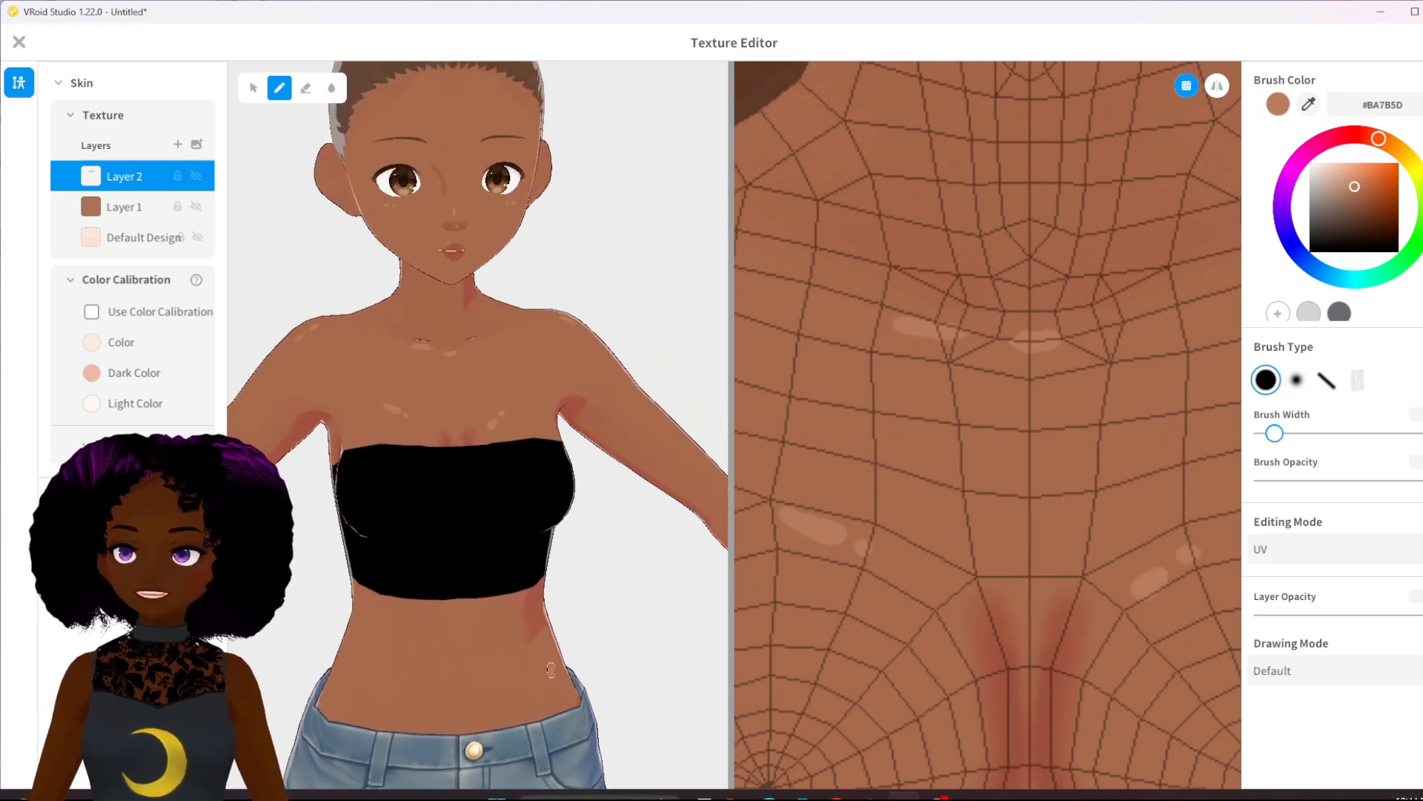
Paint a soft mirrored shadow on the body skin below the center of the chest in the neck shadow color #A3533F, and blur it
mouse_move(566, 660)
right_down()
mouse_move(542, 659)
mouse_move(563, 658)
right_up()
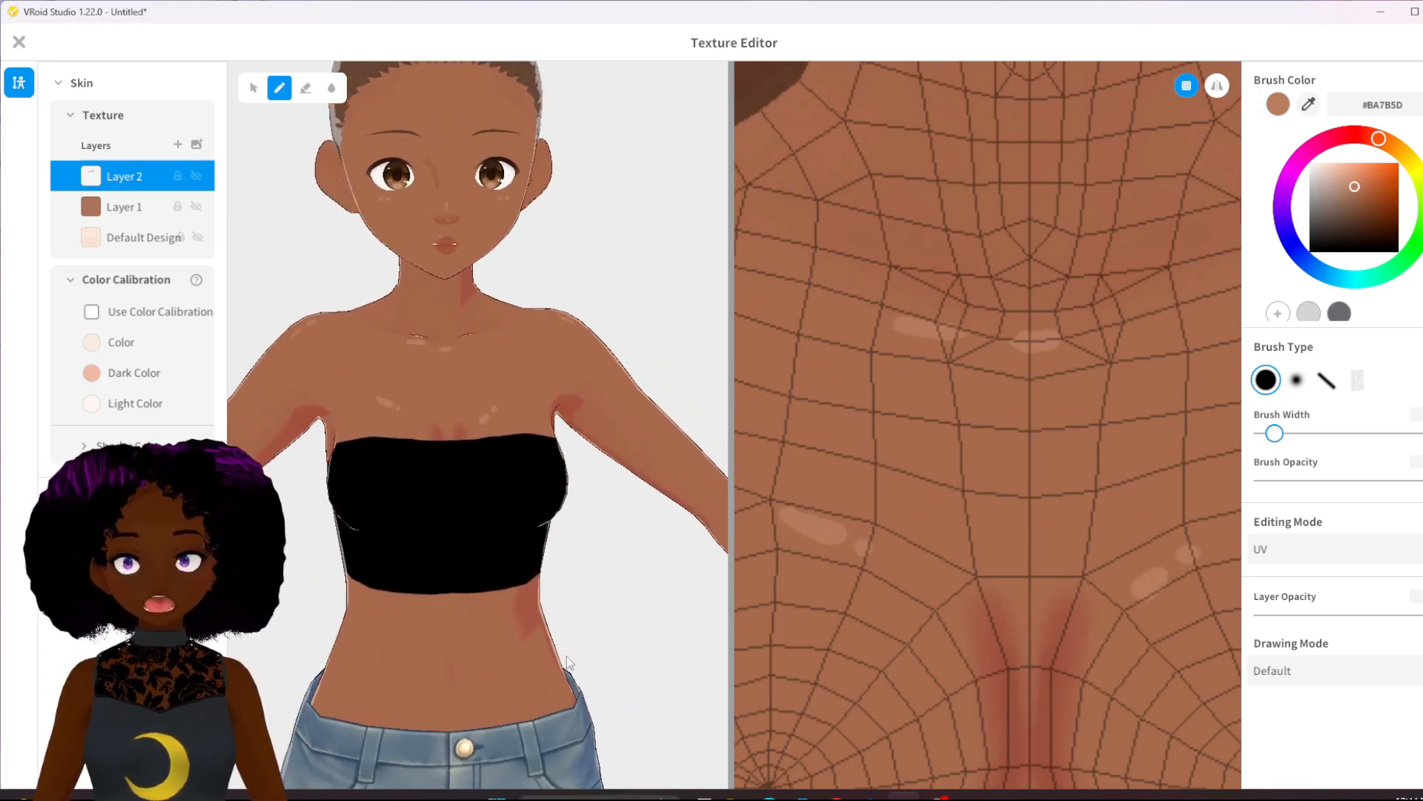
middle_drag(566, 656, 550, 495)
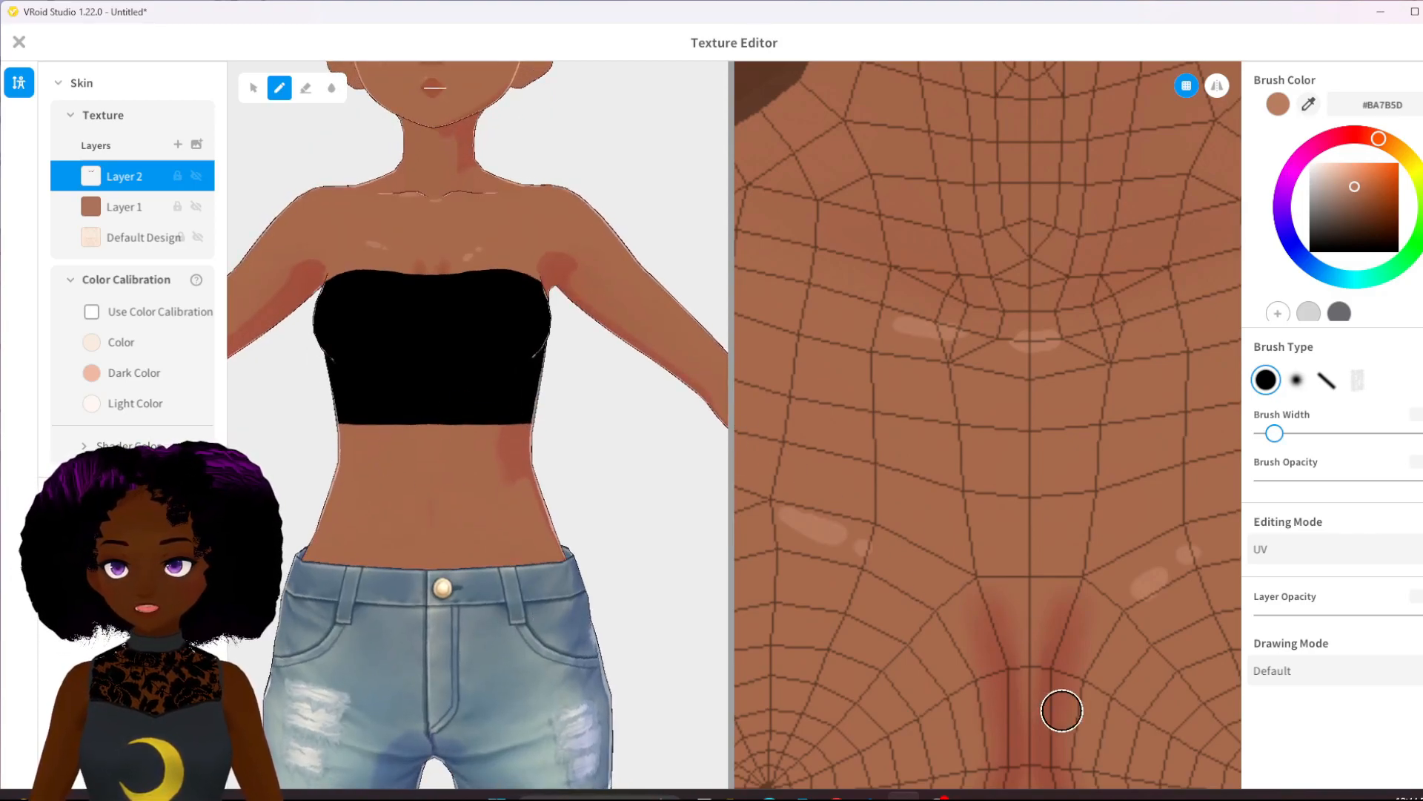
scroll(1038, 711, down, 5)
middle_drag(1033, 720, 990, 146)
scroll(983, 317, up, 2)
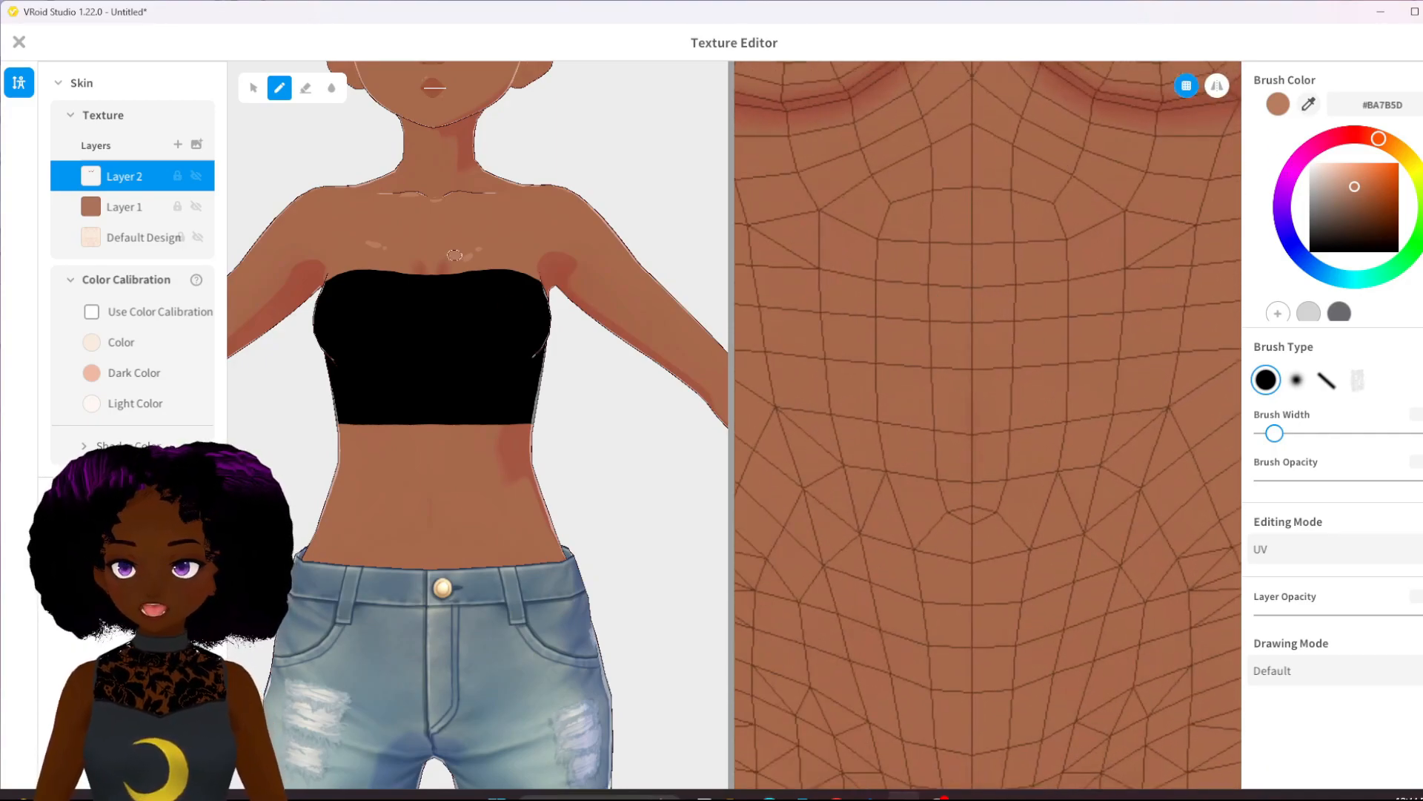
middle_drag(455, 250, 450, 302)
right_drag(481, 396, 498, 456)
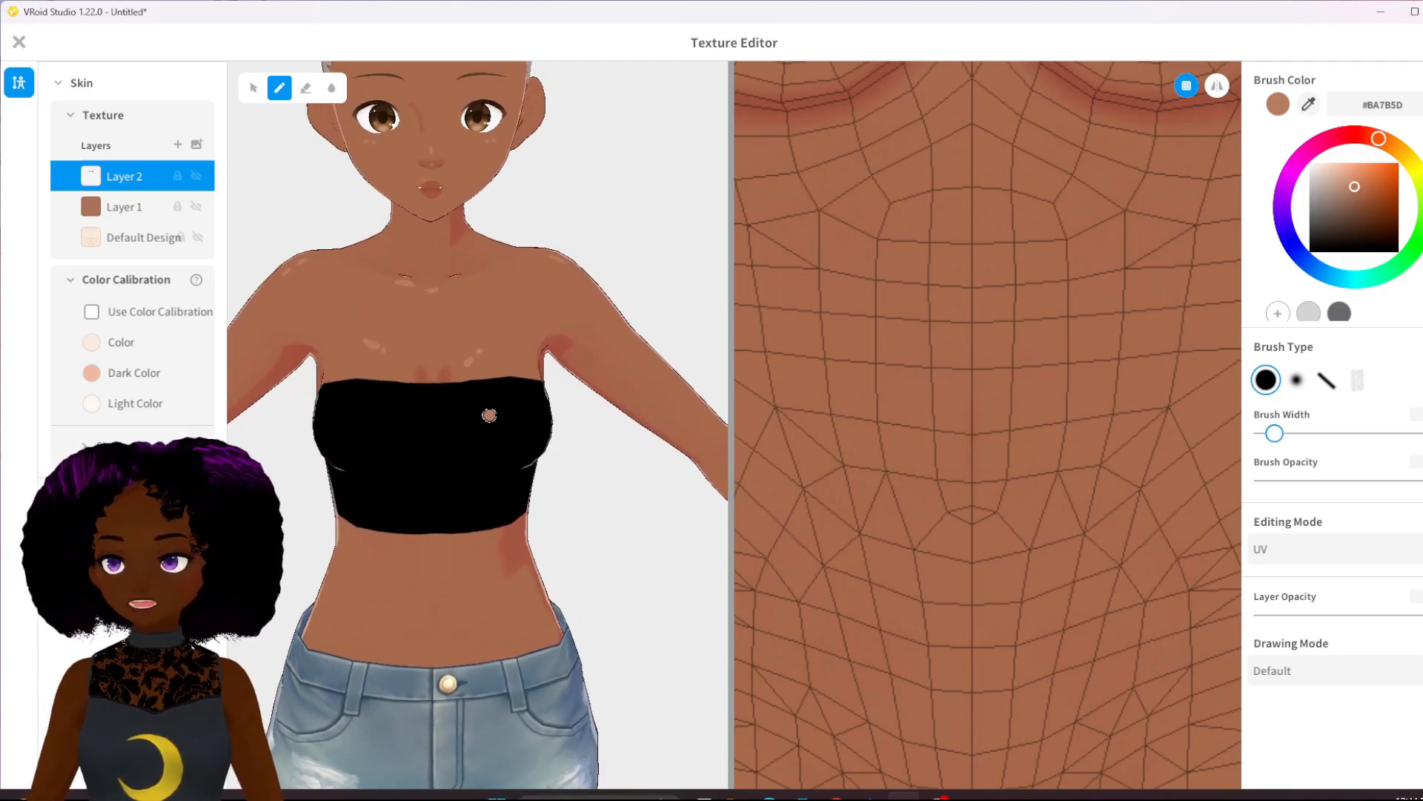
scroll(1039, 519, up, 1)
middle_drag(983, 441, 992, 677)
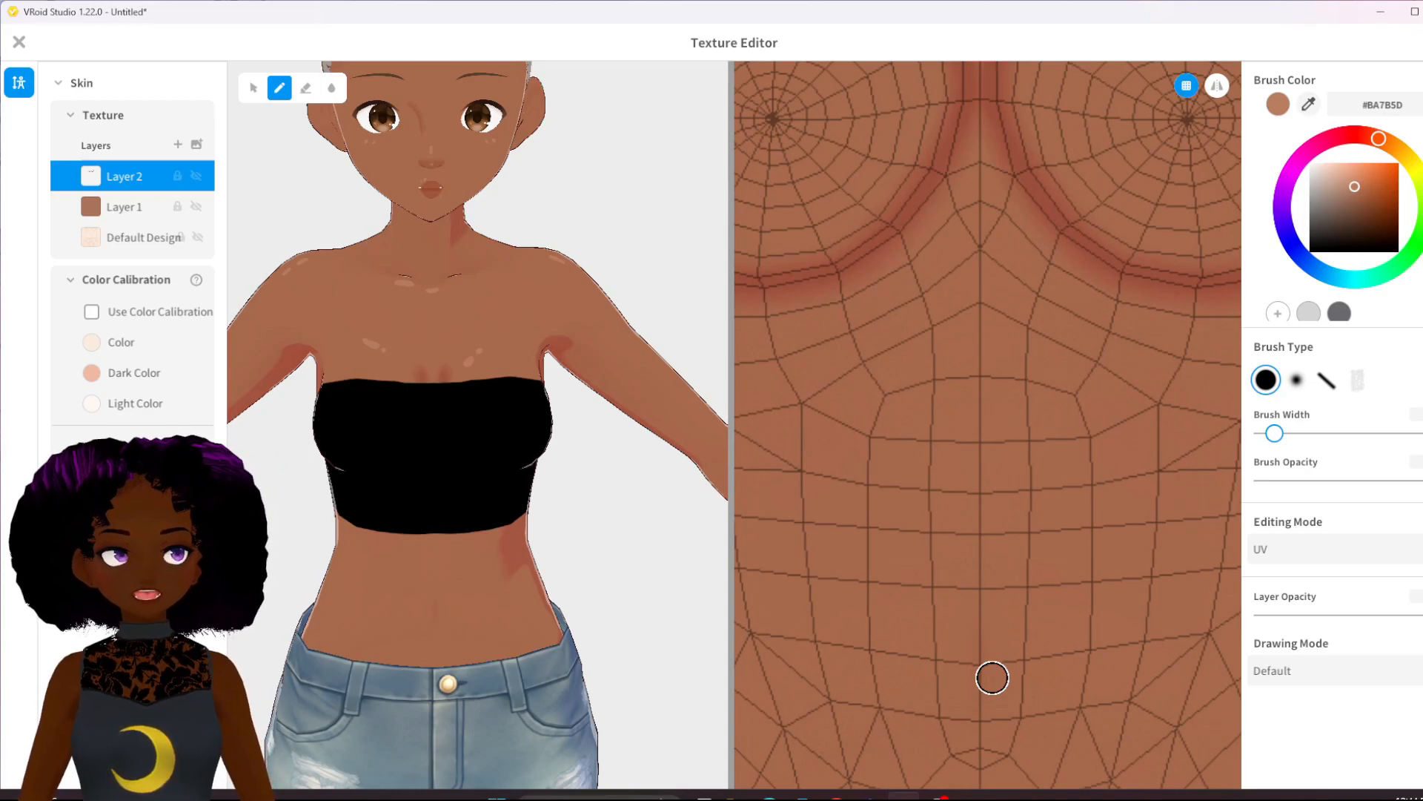
click(462, 227)
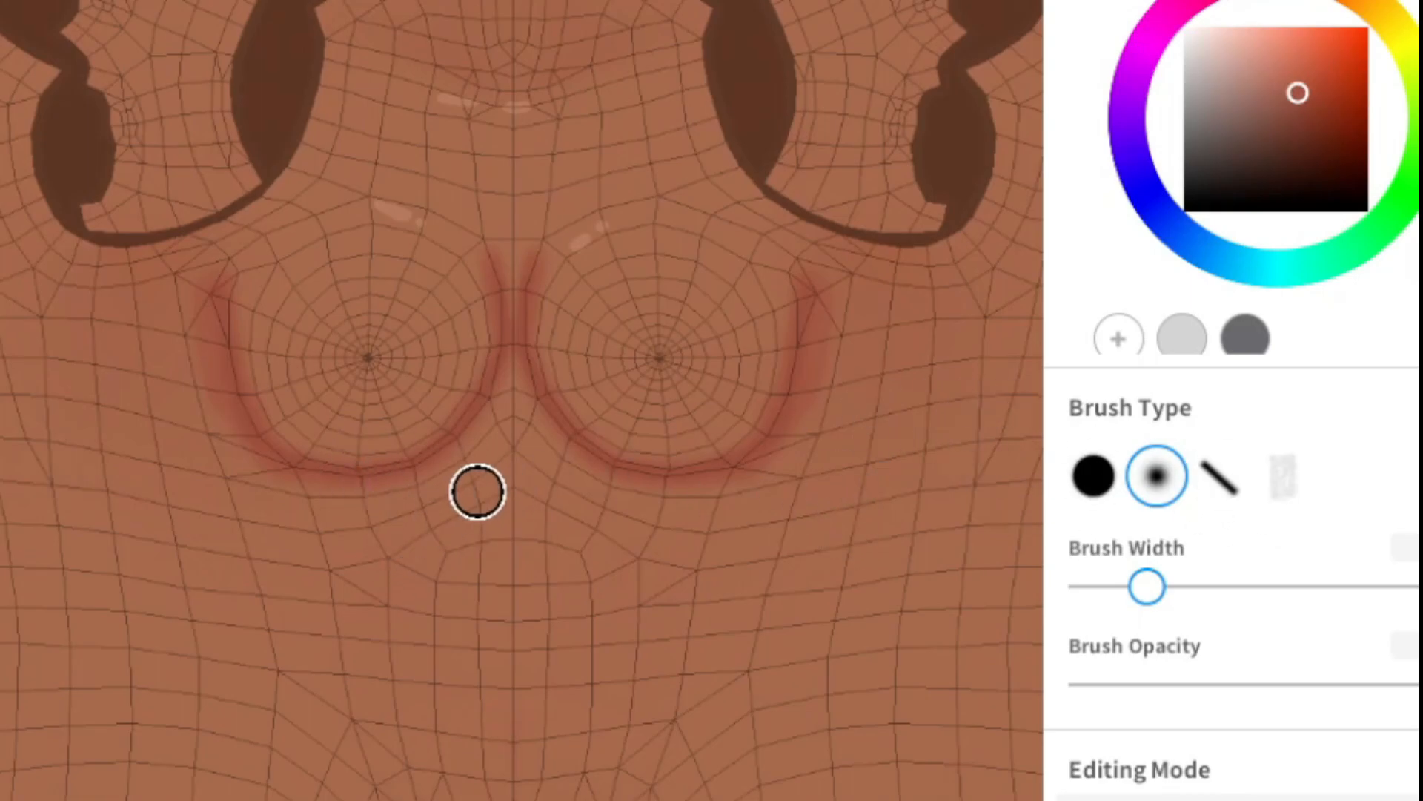
mouse_move(460, 516)
mouse_down()
mouse_move(509, 467)
mouse_move(438, 524)
mouse_move(514, 464)
mouse_move(515, 496)
mouse_up()
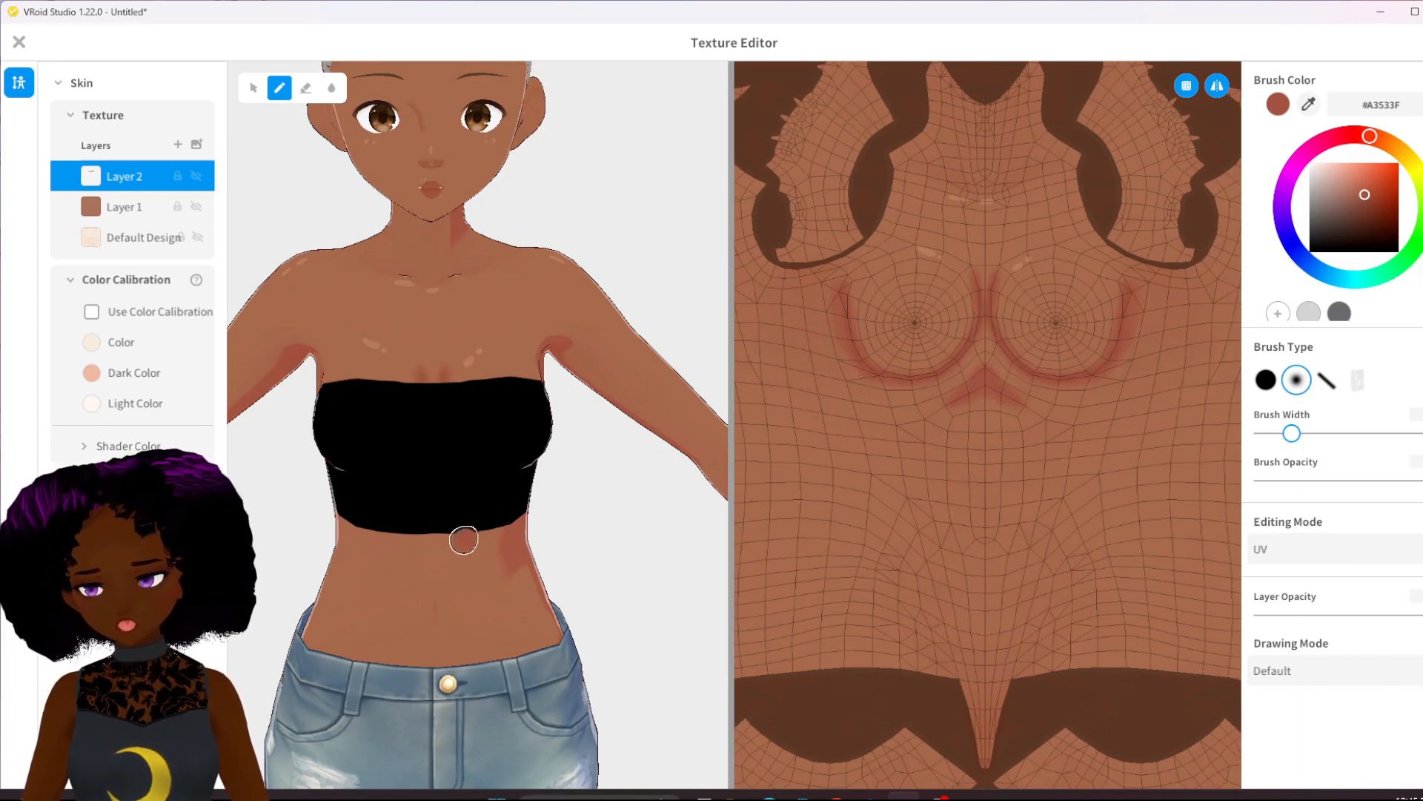
click(331, 88)
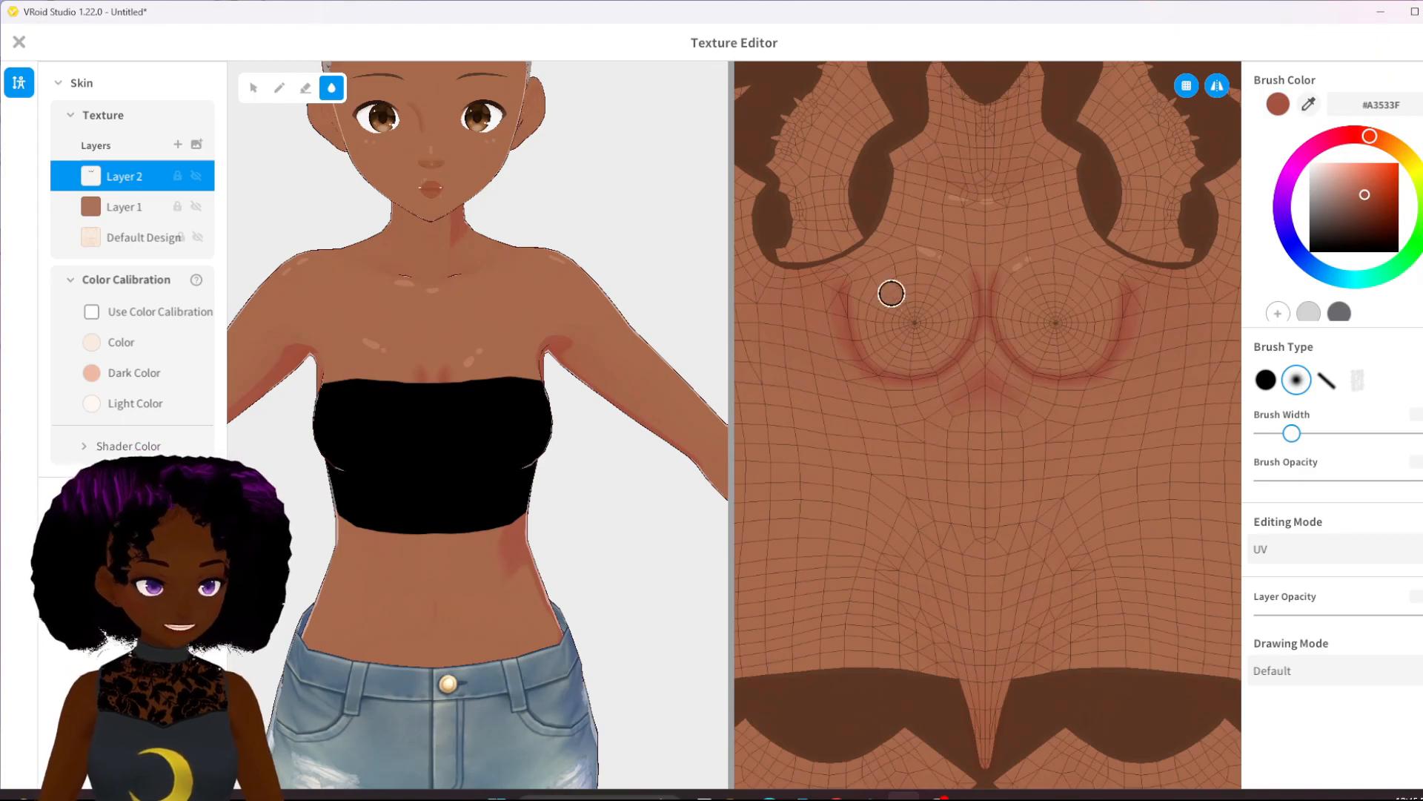
Try painting mirrored six-pack shadow lines across the abdomen with the soft brush in #A3533F
scroll(960, 443, up, 5)
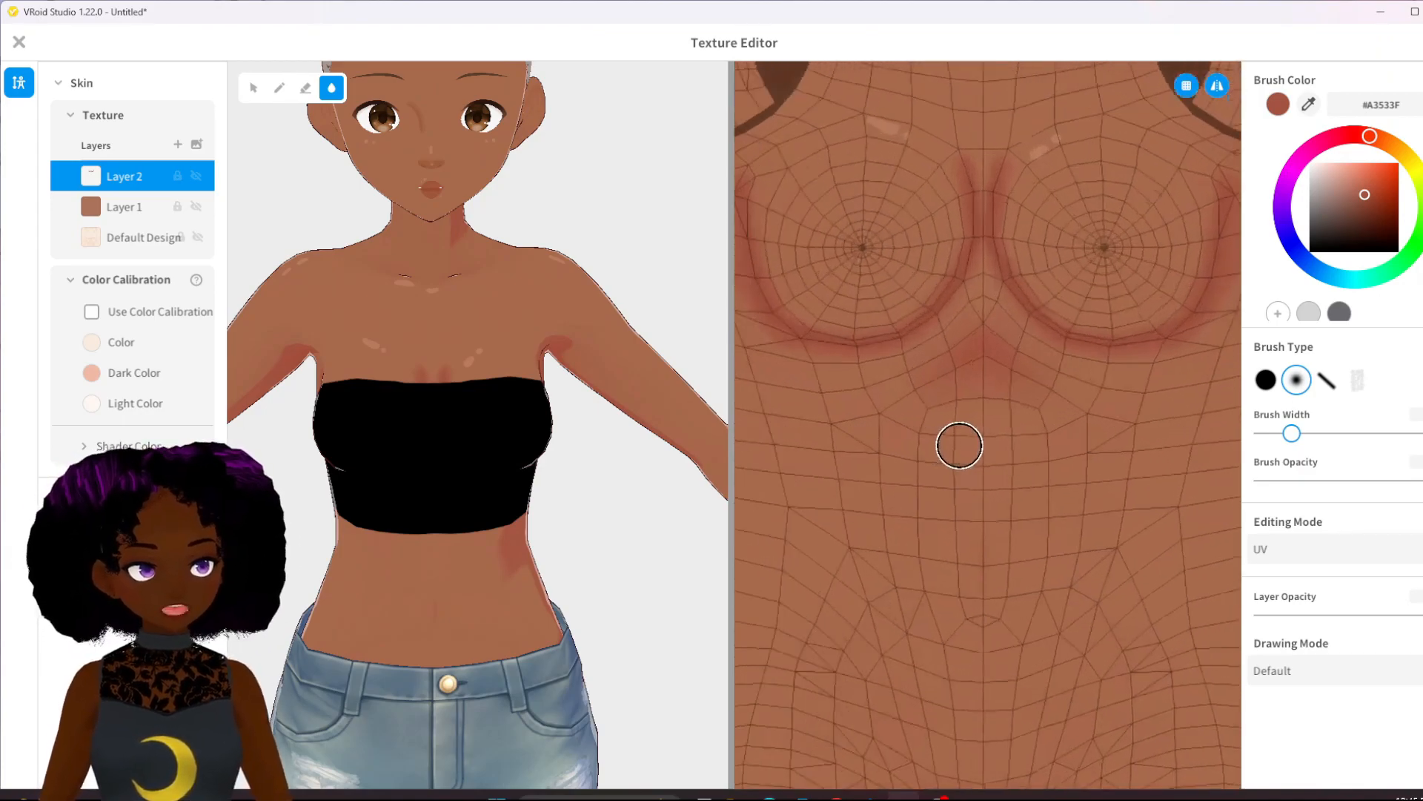
click(279, 92)
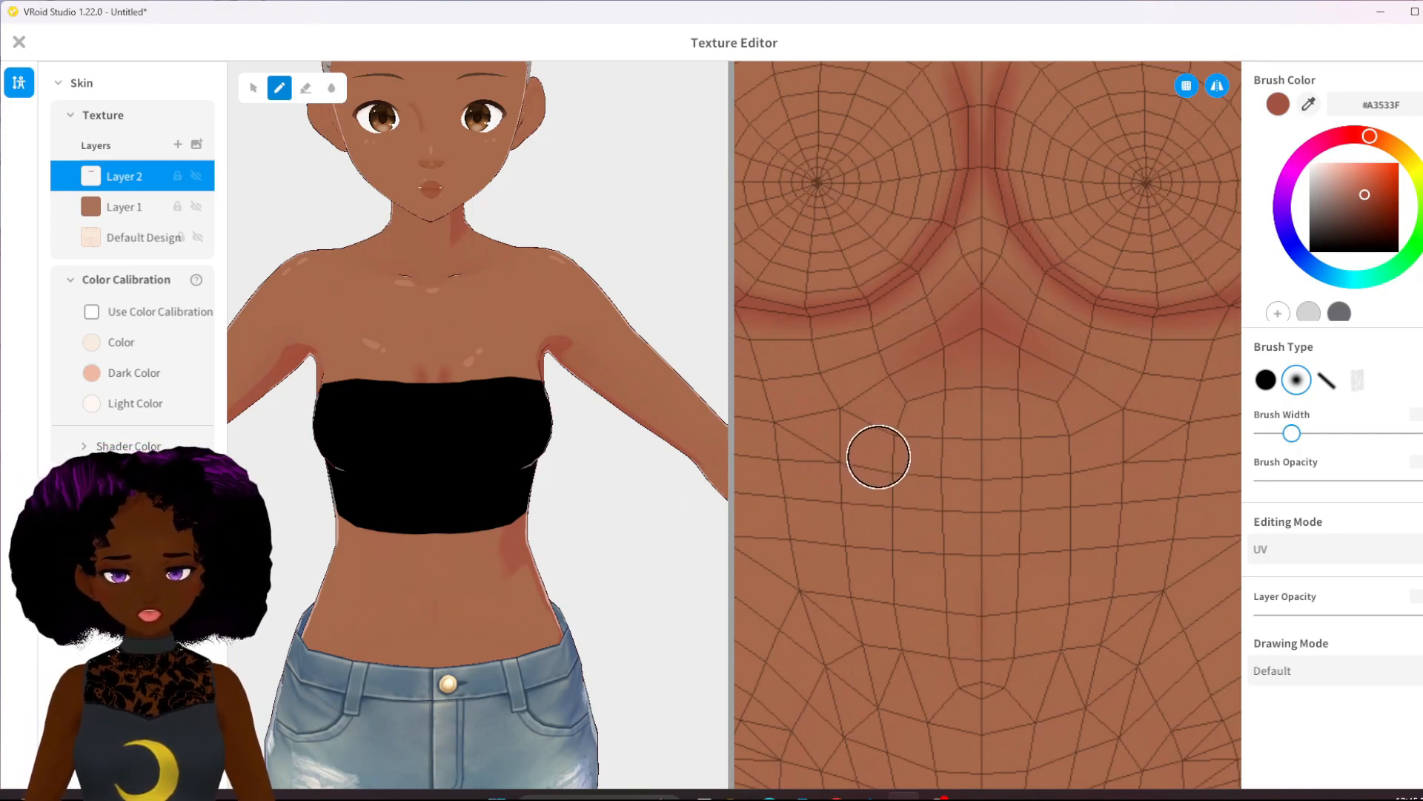
drag(850, 438, 860, 499)
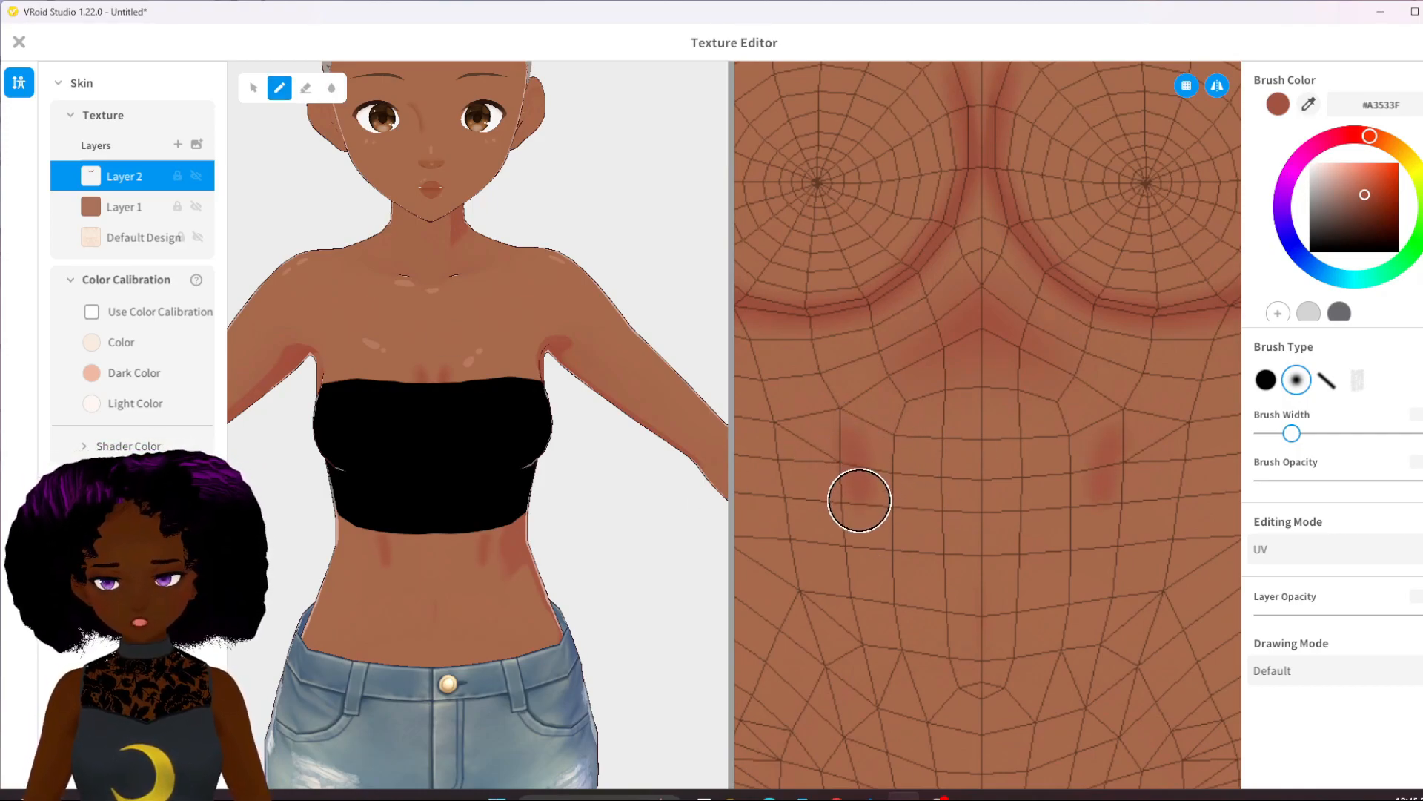
mouse_move(876, 581)
mouse_down()
mouse_move(898, 593)
mouse_move(893, 635)
mouse_move(869, 635)
mouse_move(928, 699)
mouse_up()
drag(896, 592, 962, 589)
drag(924, 676, 947, 677)
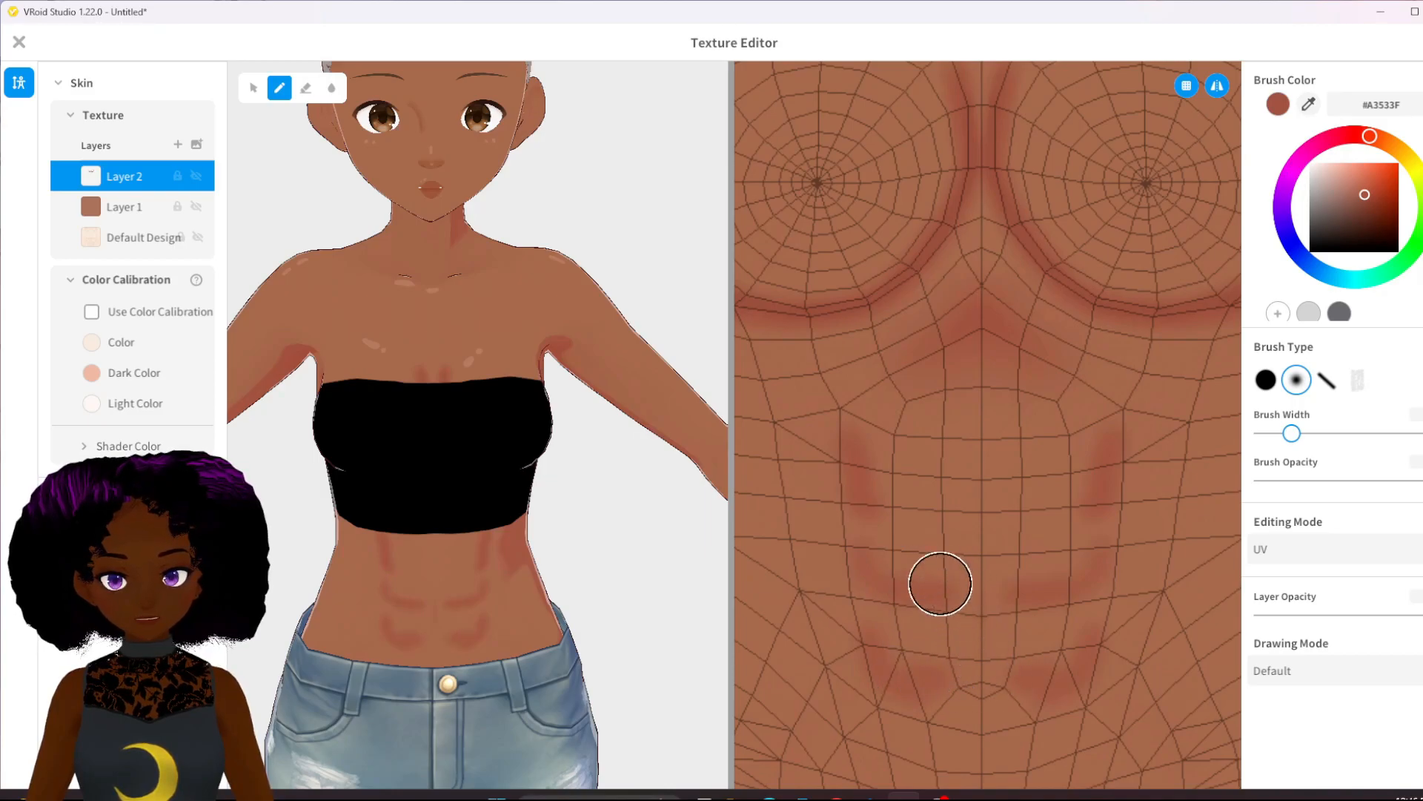
drag(882, 504, 956, 513)
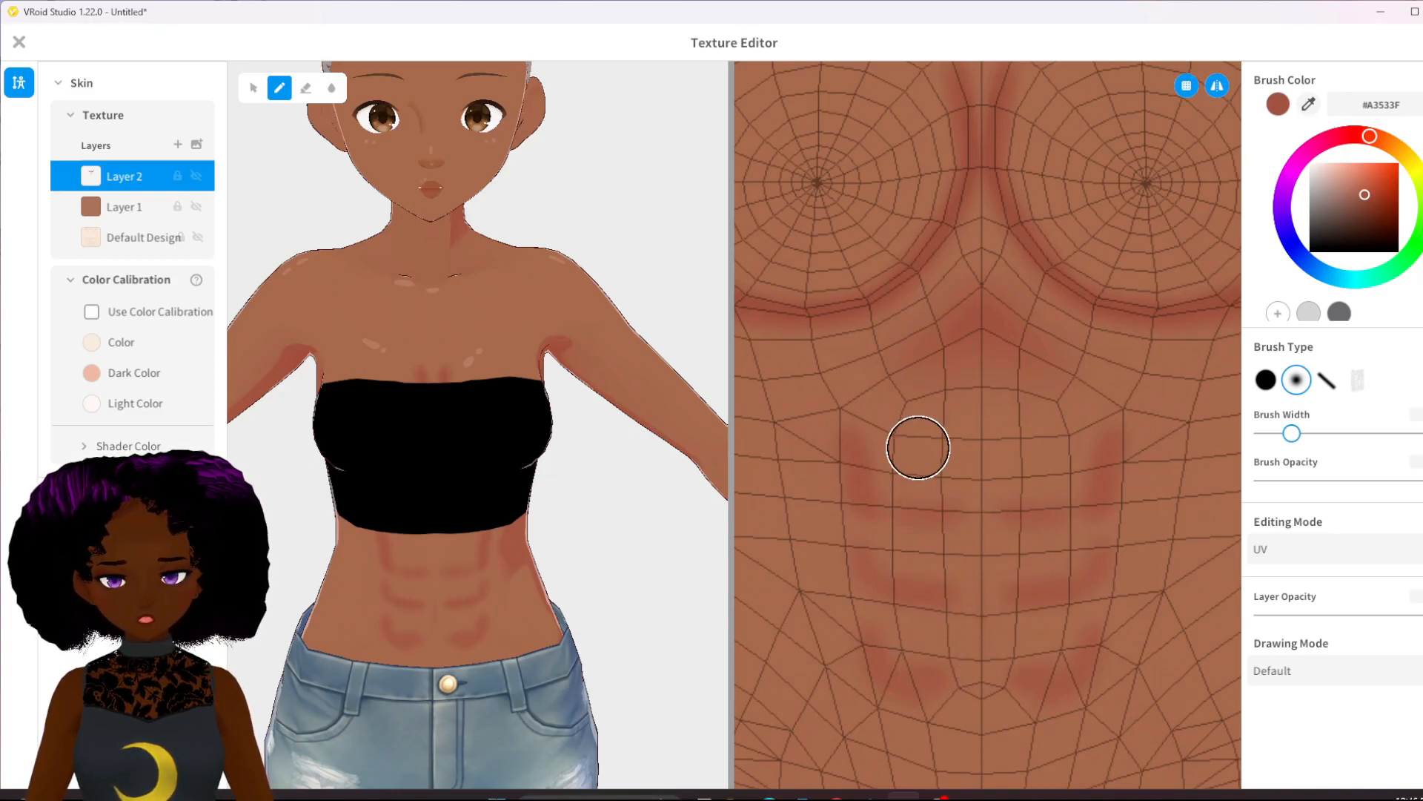
drag(893, 444, 1040, 458)
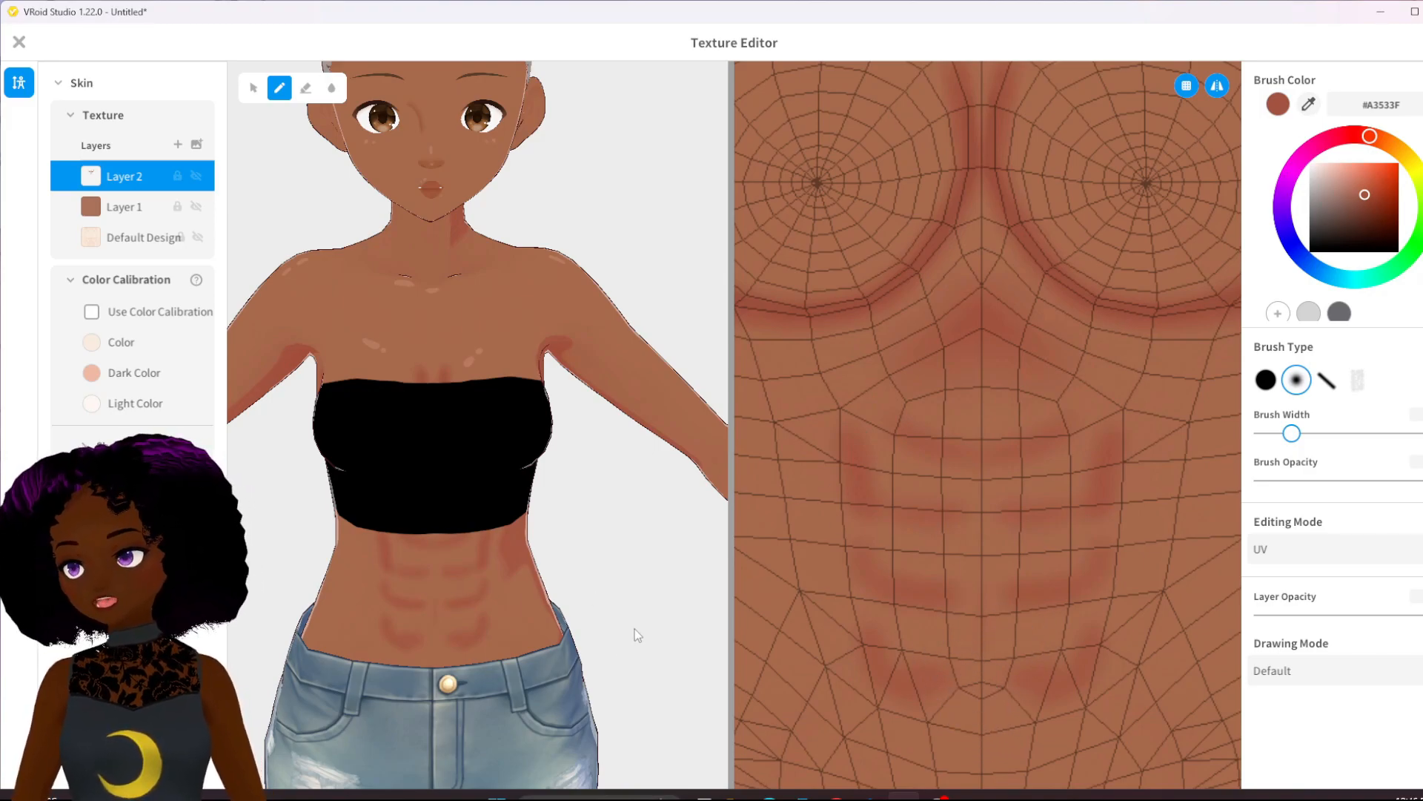
Undo all of the six-pack shadow strokes on the abdomen
key(ctrl+z)
key(ctrl+z)
key(ctrl+z)
key(ctrl+z)
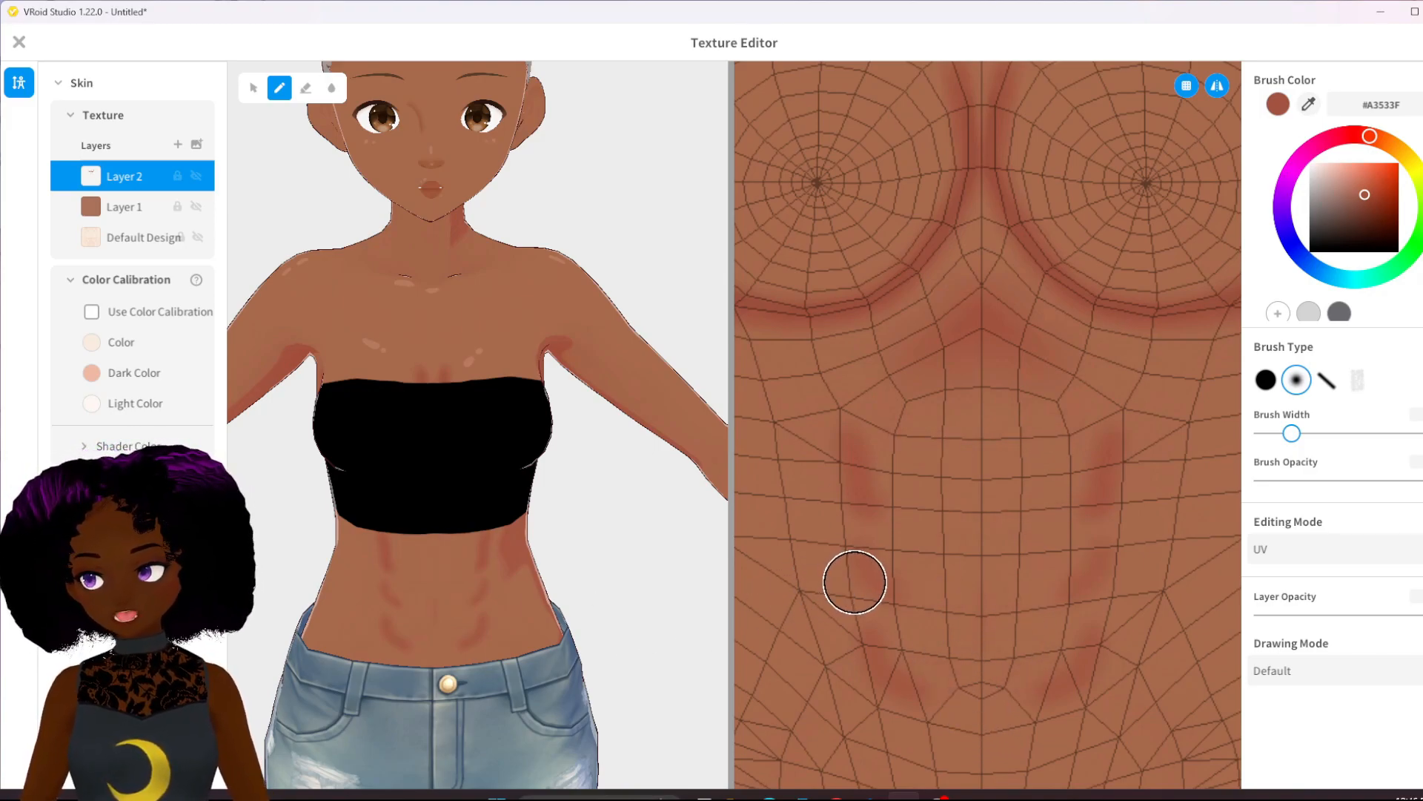
key(ctrl+z)
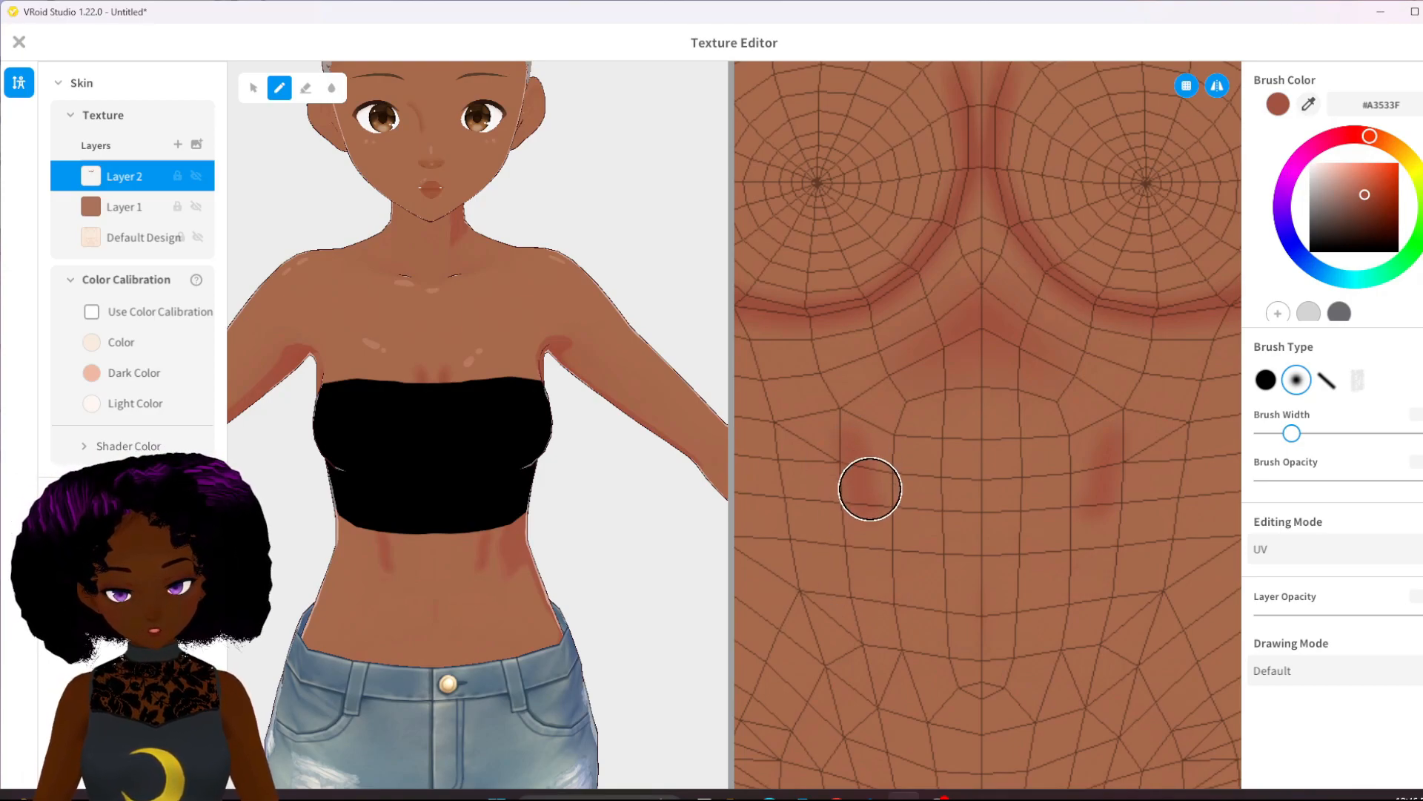
key(ctrl+z)
Paint one long, soft mirrored shadow line down each side of the abdomen in #A3533F and blur the lines
mouse_move(852, 452)
mouse_down()
mouse_move(876, 563)
mouse_move(864, 633)
mouse_up()
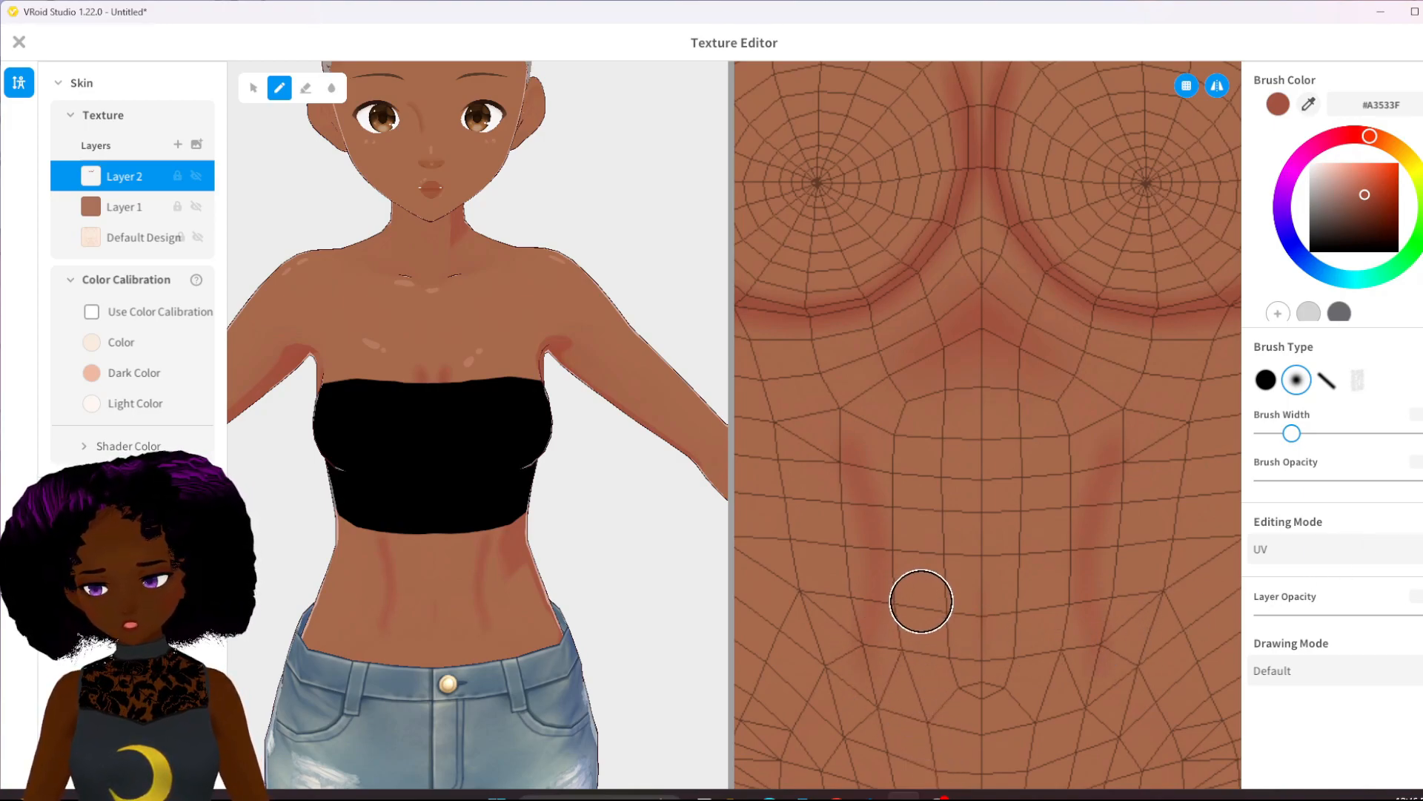
key(ctrl+z)
mouse_move(837, 412)
mouse_down()
mouse_move(838, 517)
mouse_move(886, 670)
mouse_up()
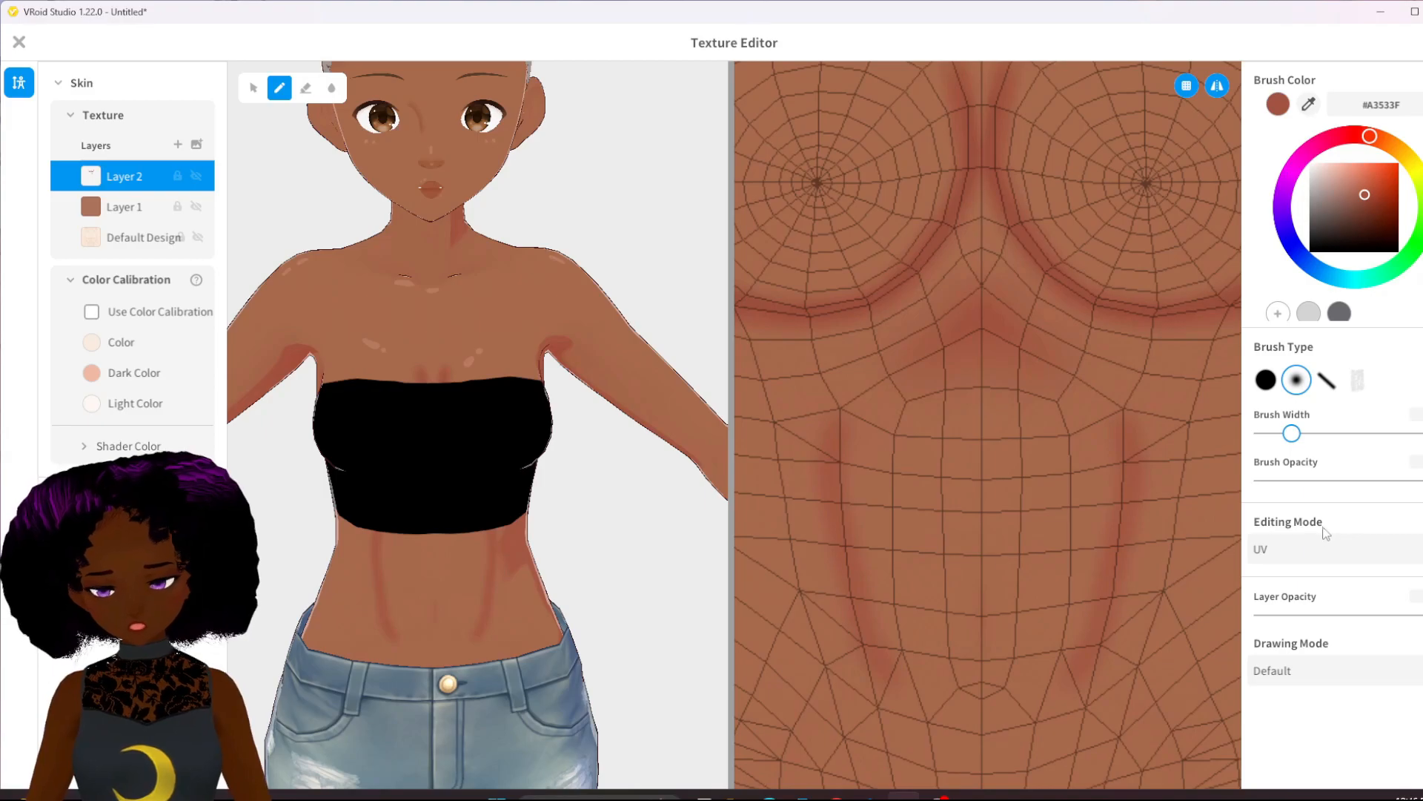
key(ctrl+z)
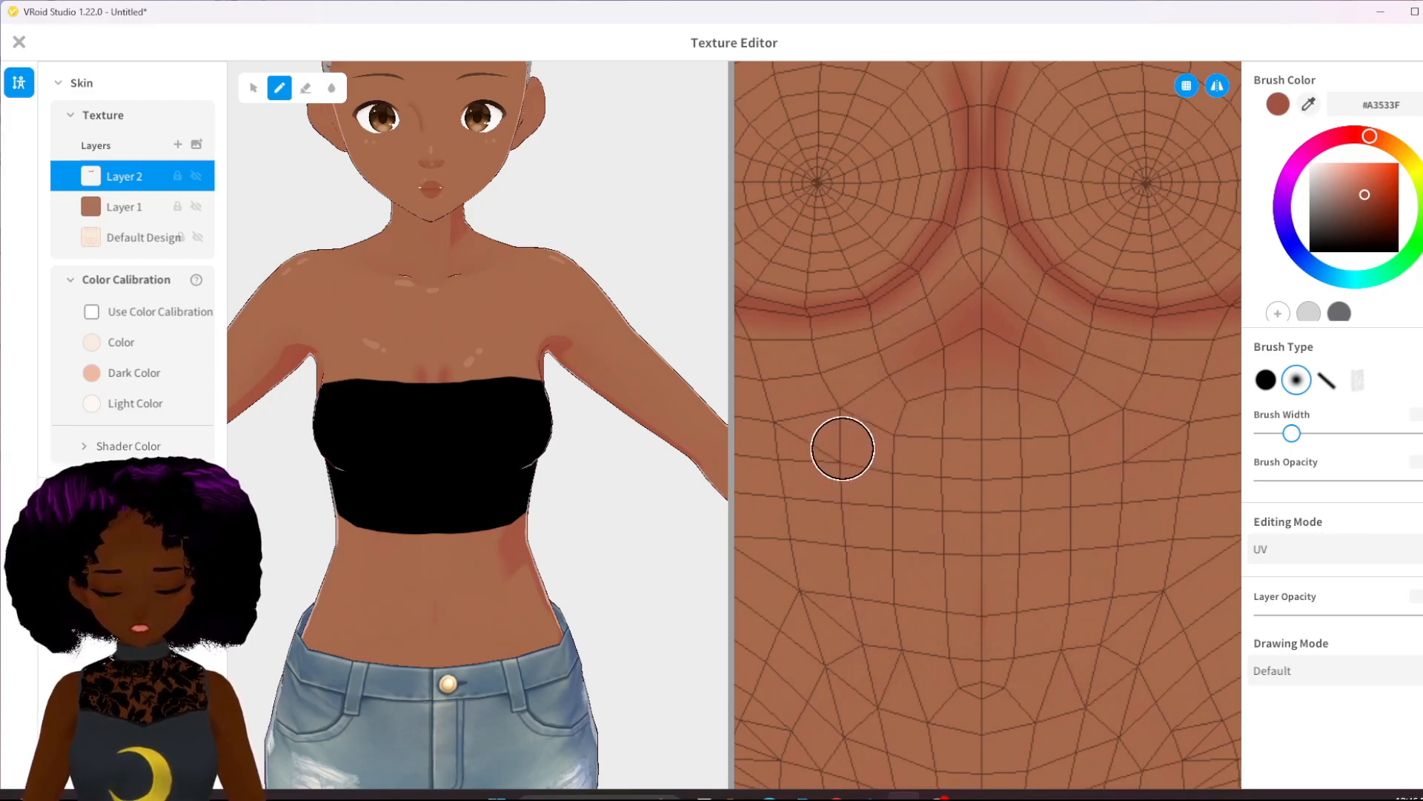
mouse_move(847, 418)
mouse_down()
mouse_move(842, 460)
mouse_move(884, 661)
mouse_up()
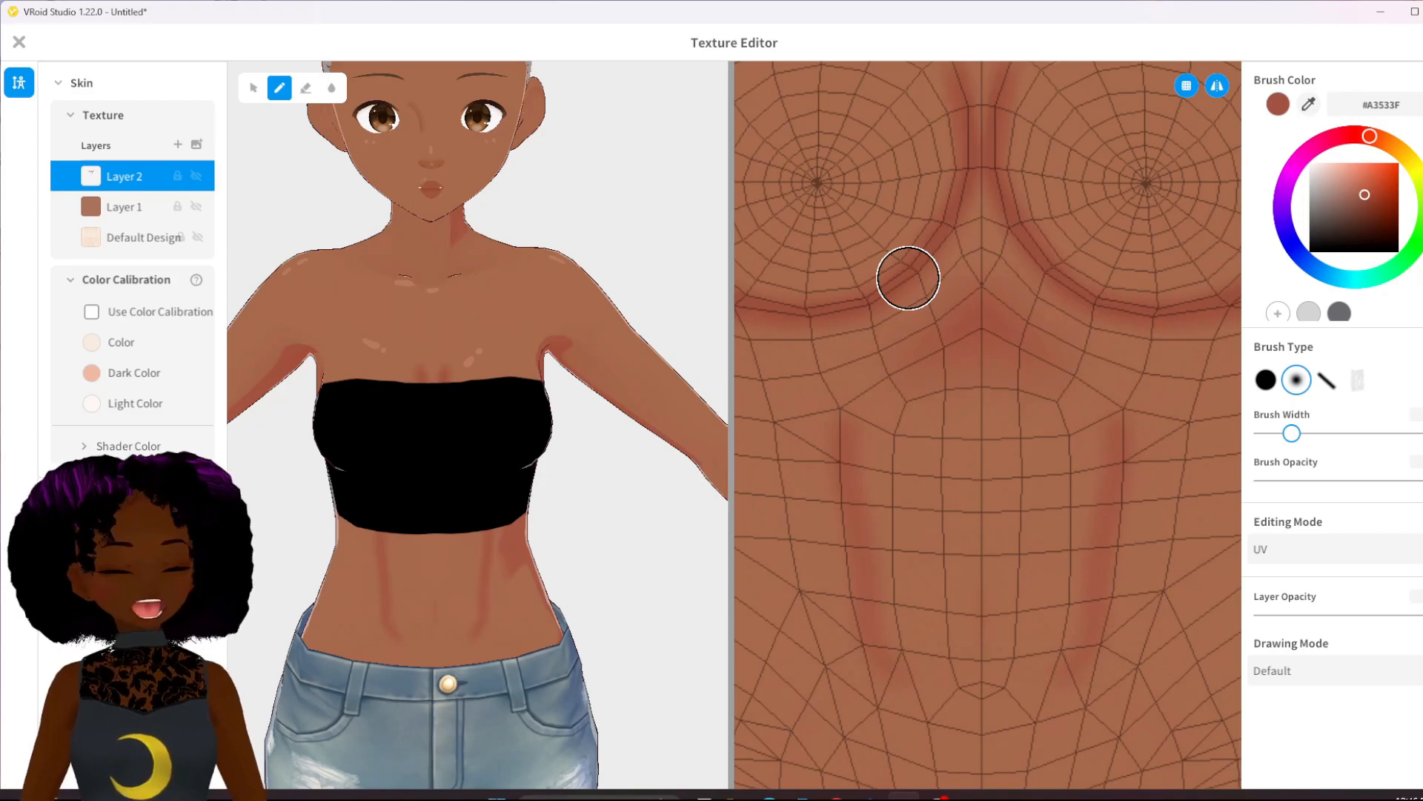
click(330, 89)
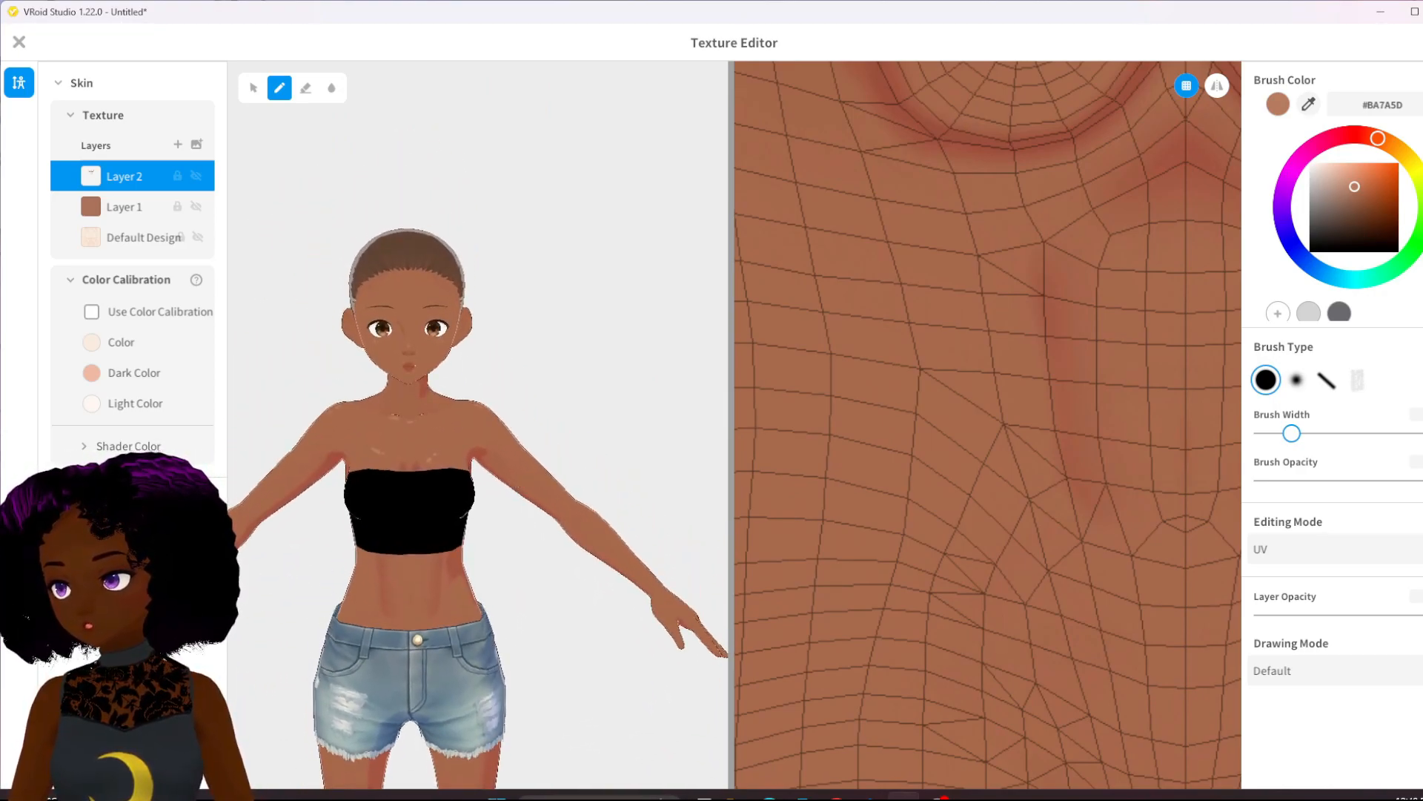
Close the body skin's texture editor and keep the painted changes
scroll(515, 467, up, 5)
scroll(508, 469, up, 2)
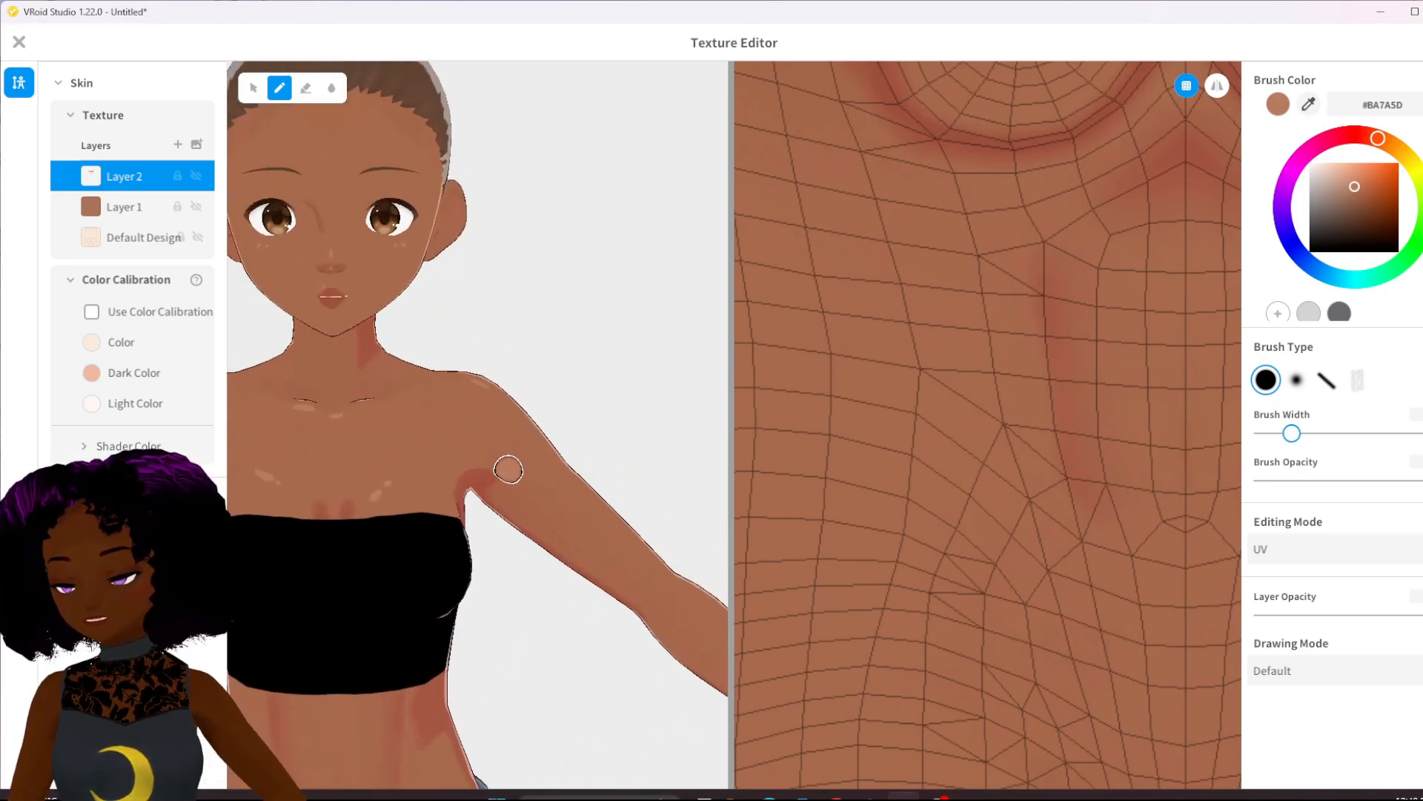
click(22, 42)
click(755, 448)
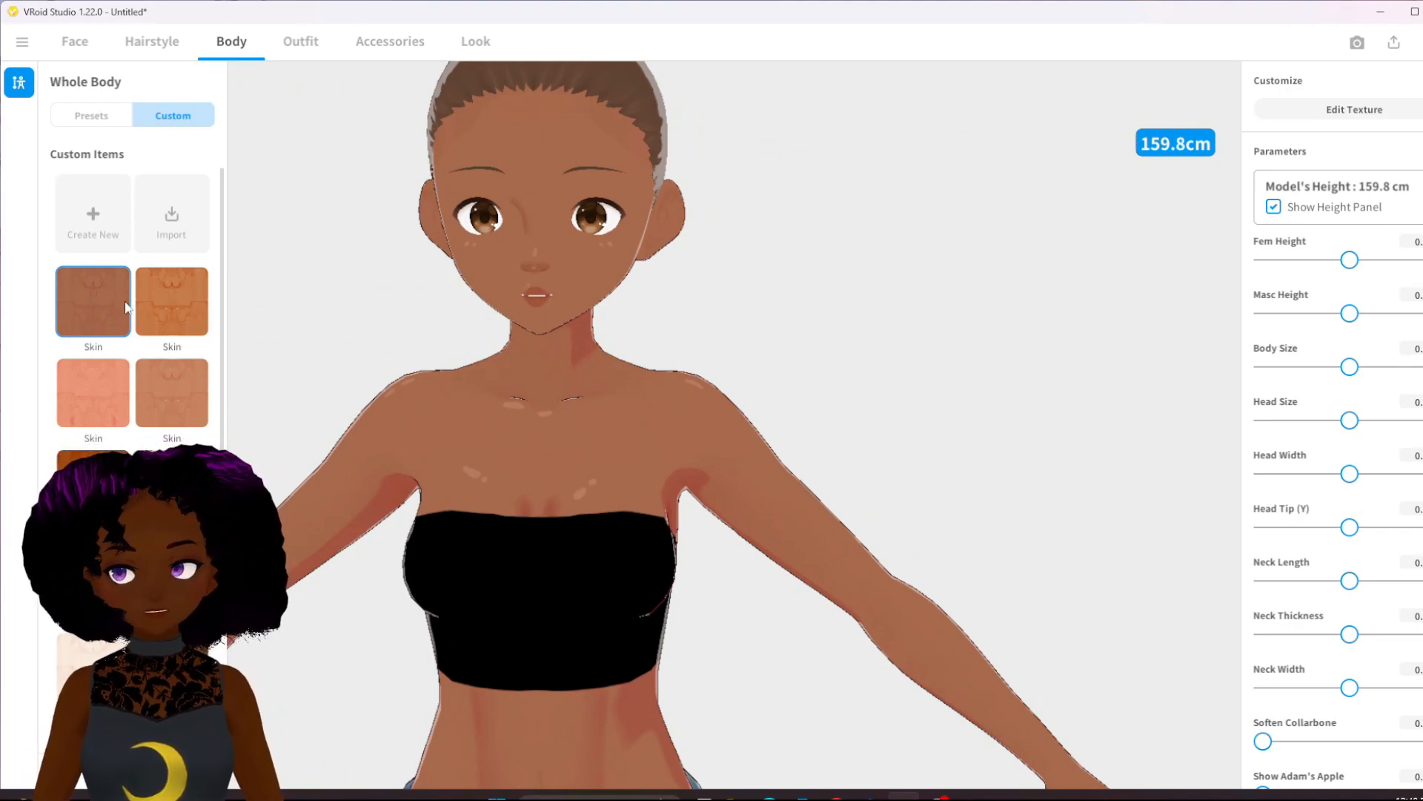
Open the selected custom face skin's texture for editing
scroll(559, 365, up, 5)
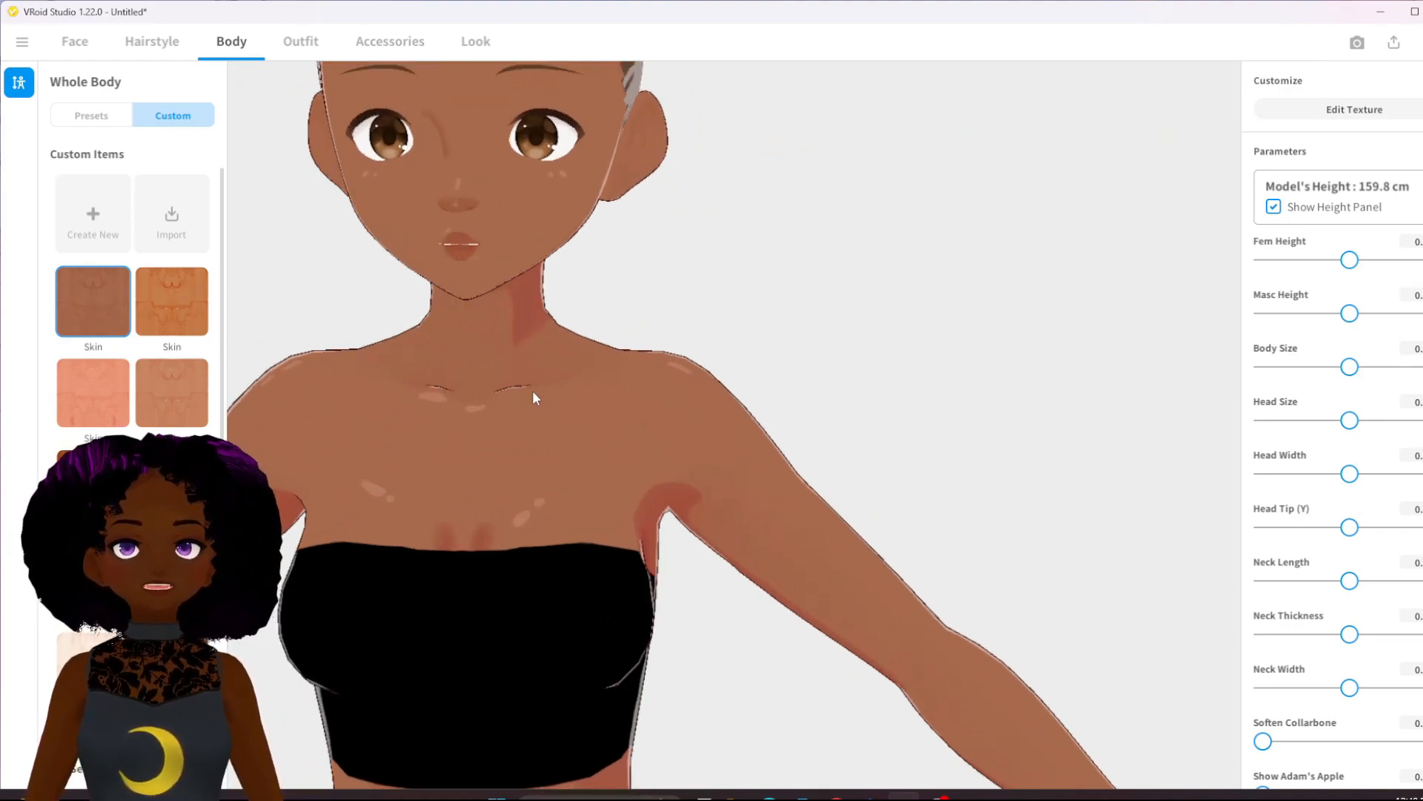
middle_drag(520, 351, 554, 390)
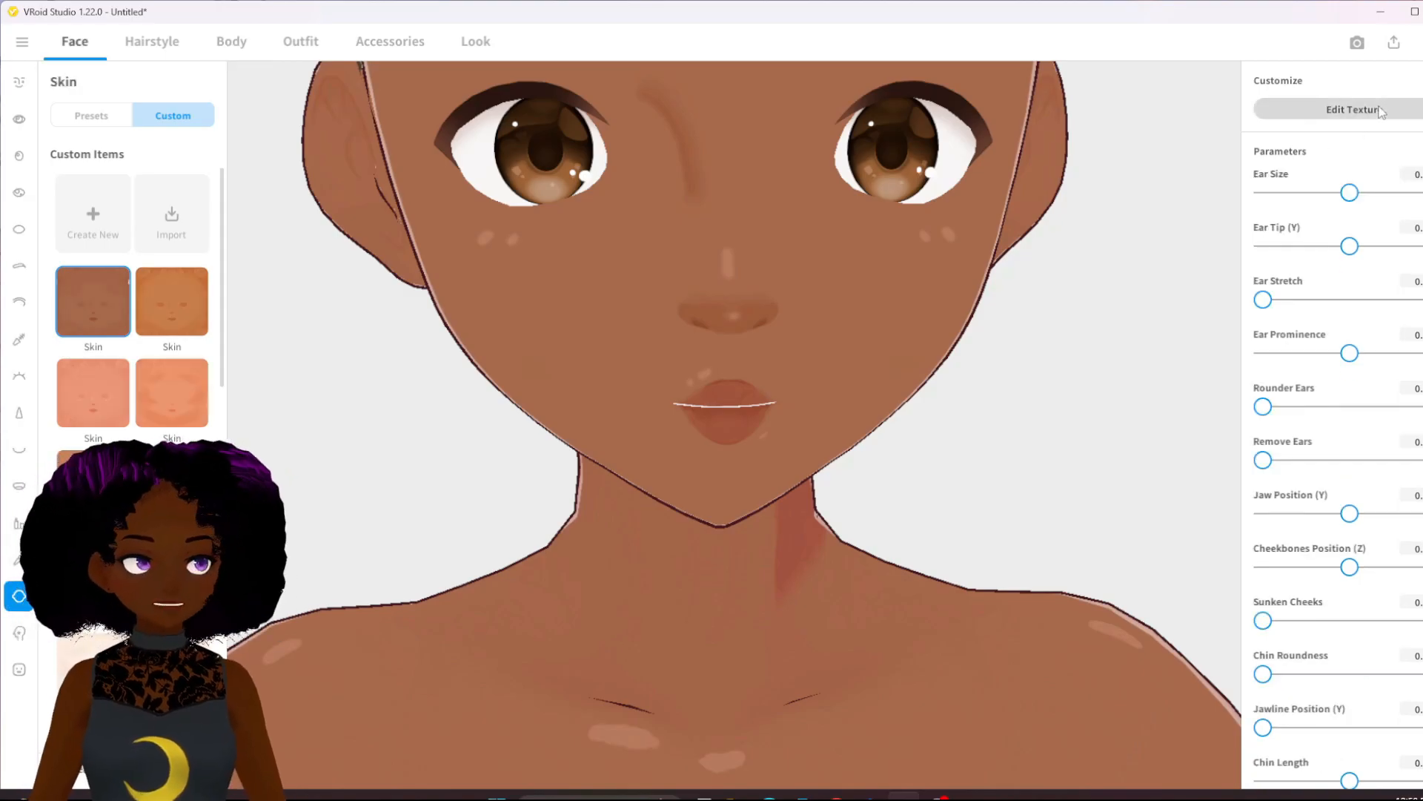
click(1380, 111)
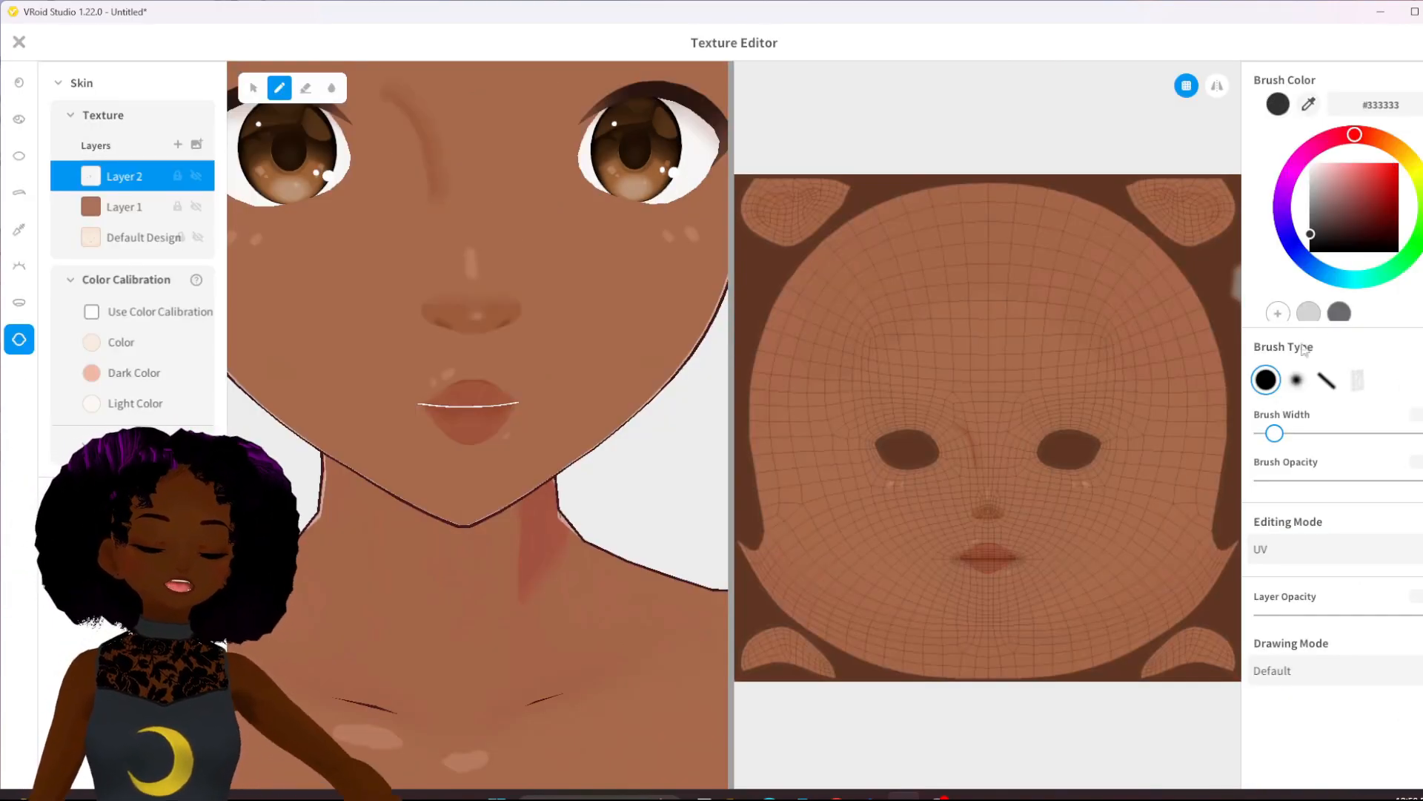
Sample the lip color from the model and lighten the brush color to #B26850
scroll(995, 636, up, 5)
mouse_move(1000, 684)
right_down()
mouse_move(954, 620)
mouse_move(934, 276)
mouse_move(941, 430)
right_up()
right_drag(964, 522, 958, 459)
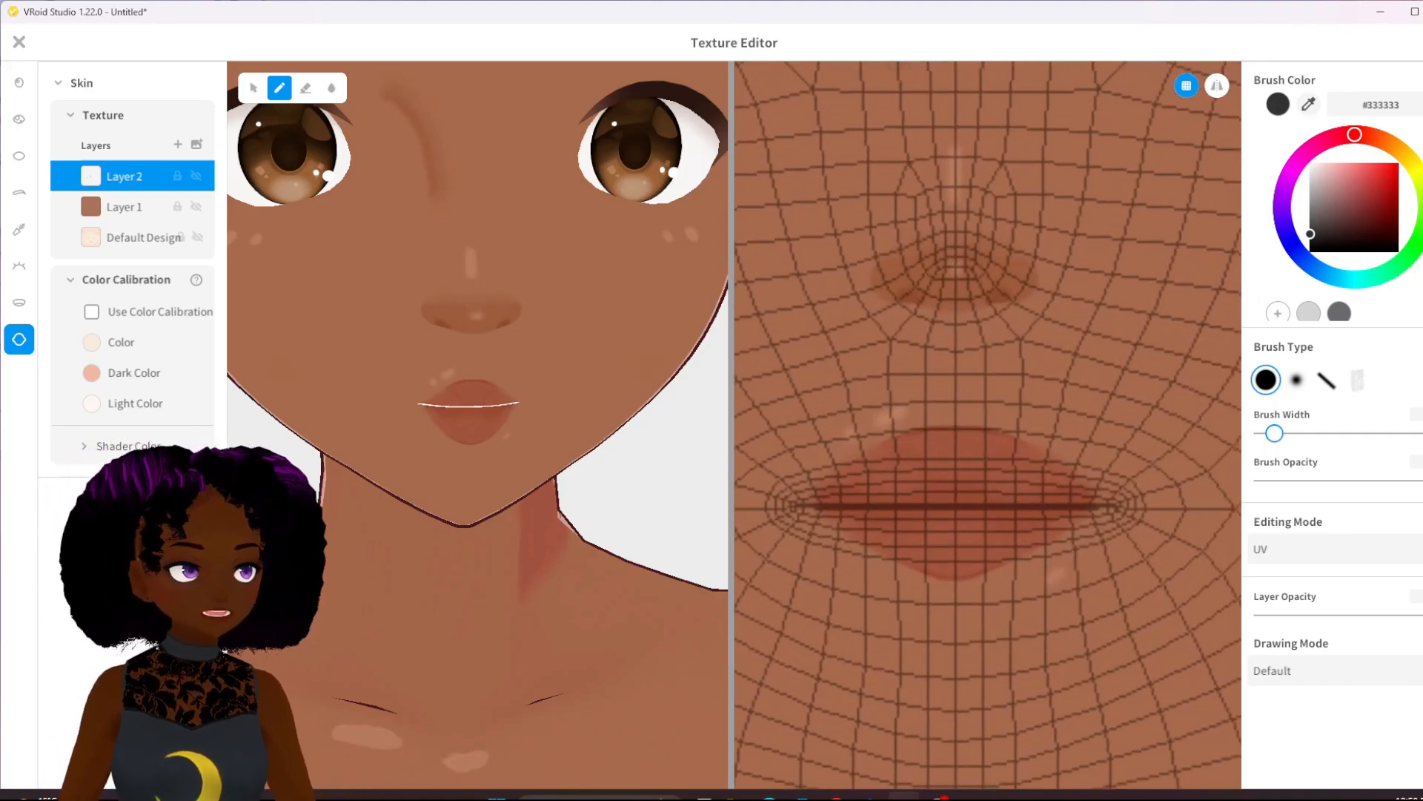
click(1309, 105)
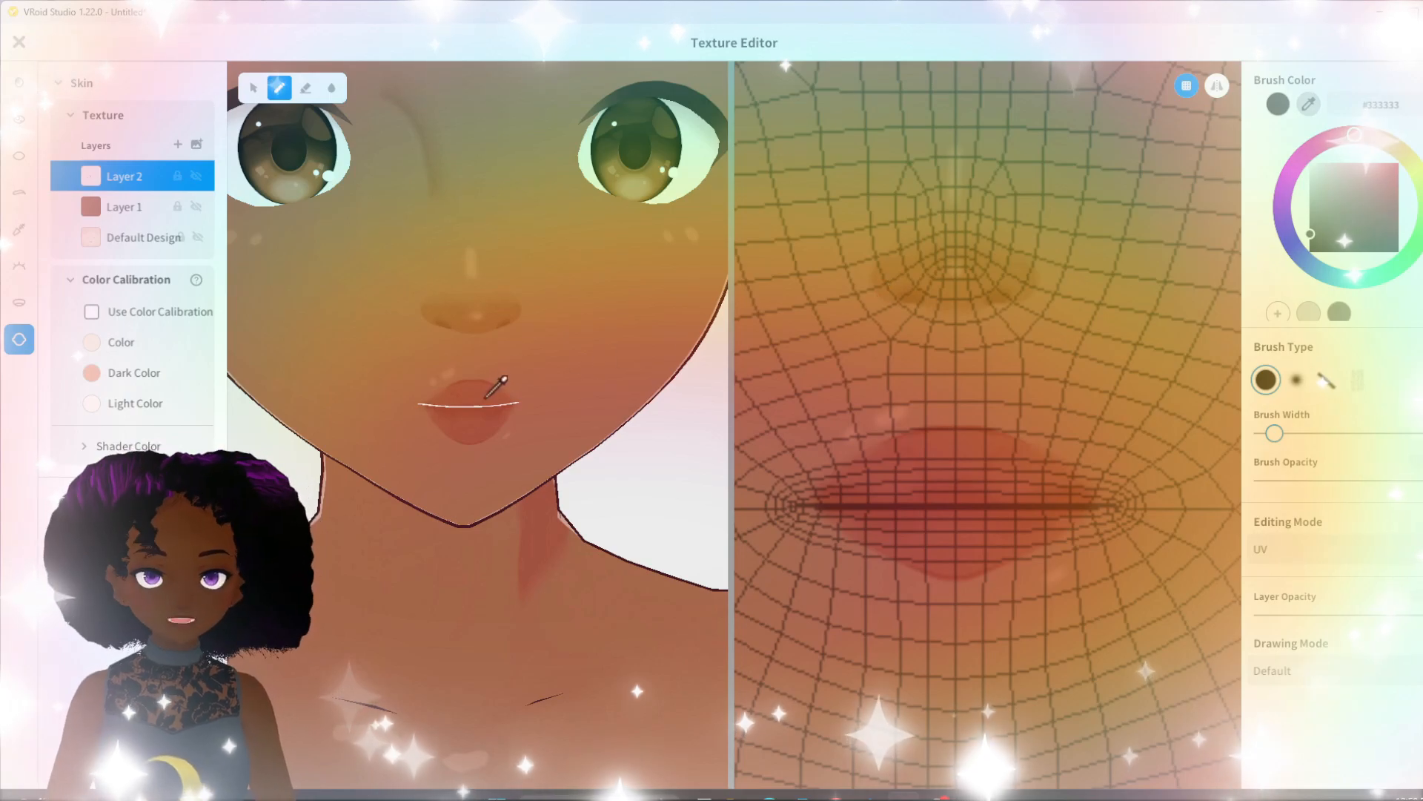
click(479, 393)
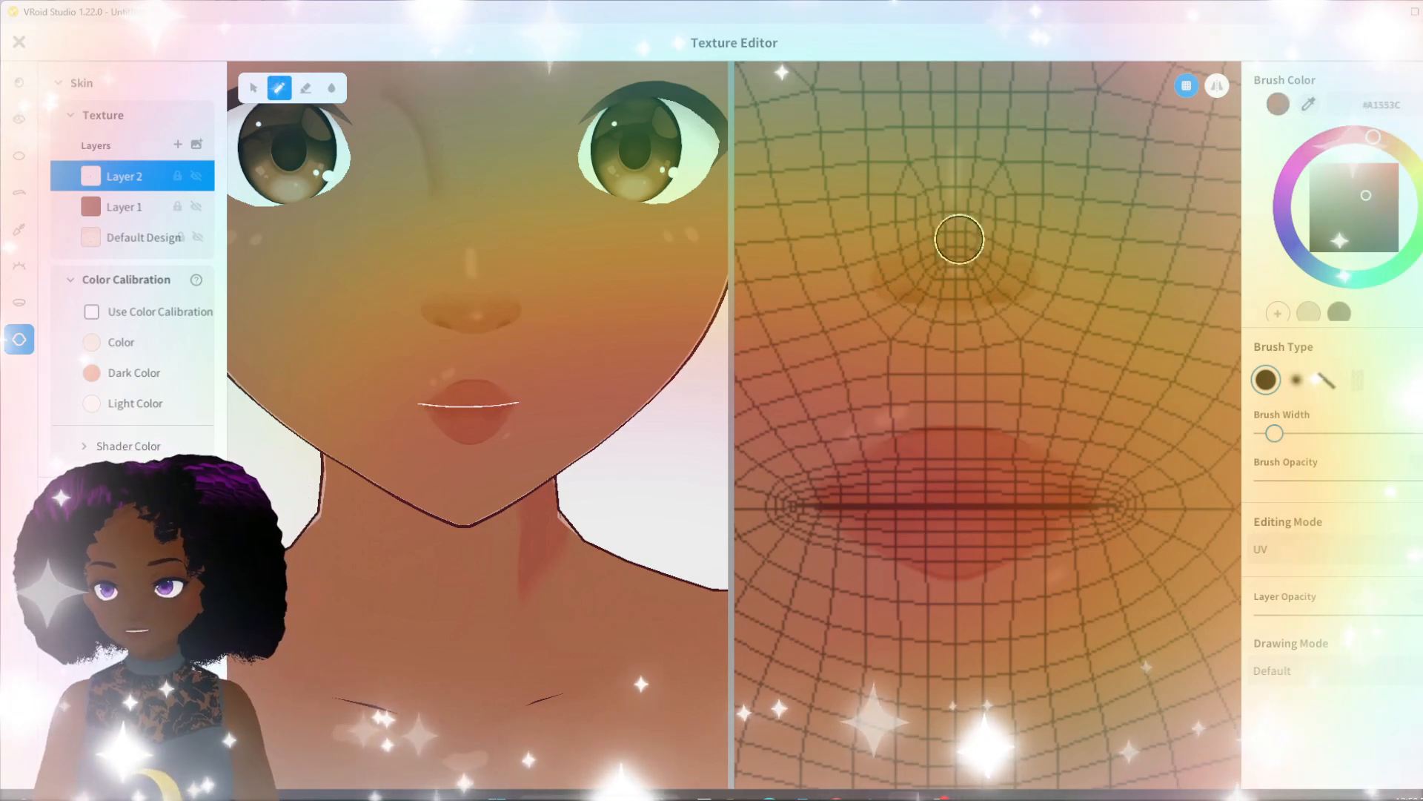
click(1363, 192)
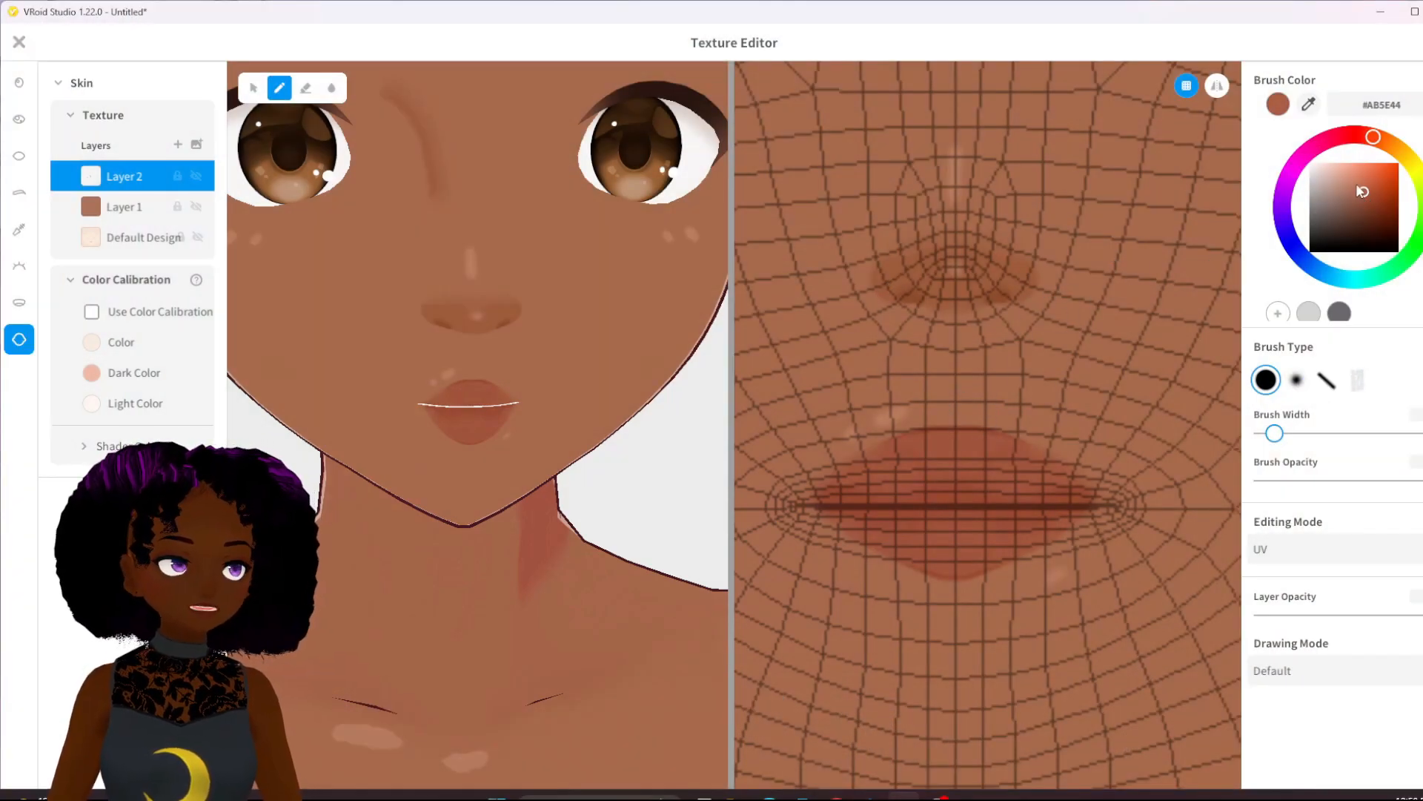
click(1358, 189)
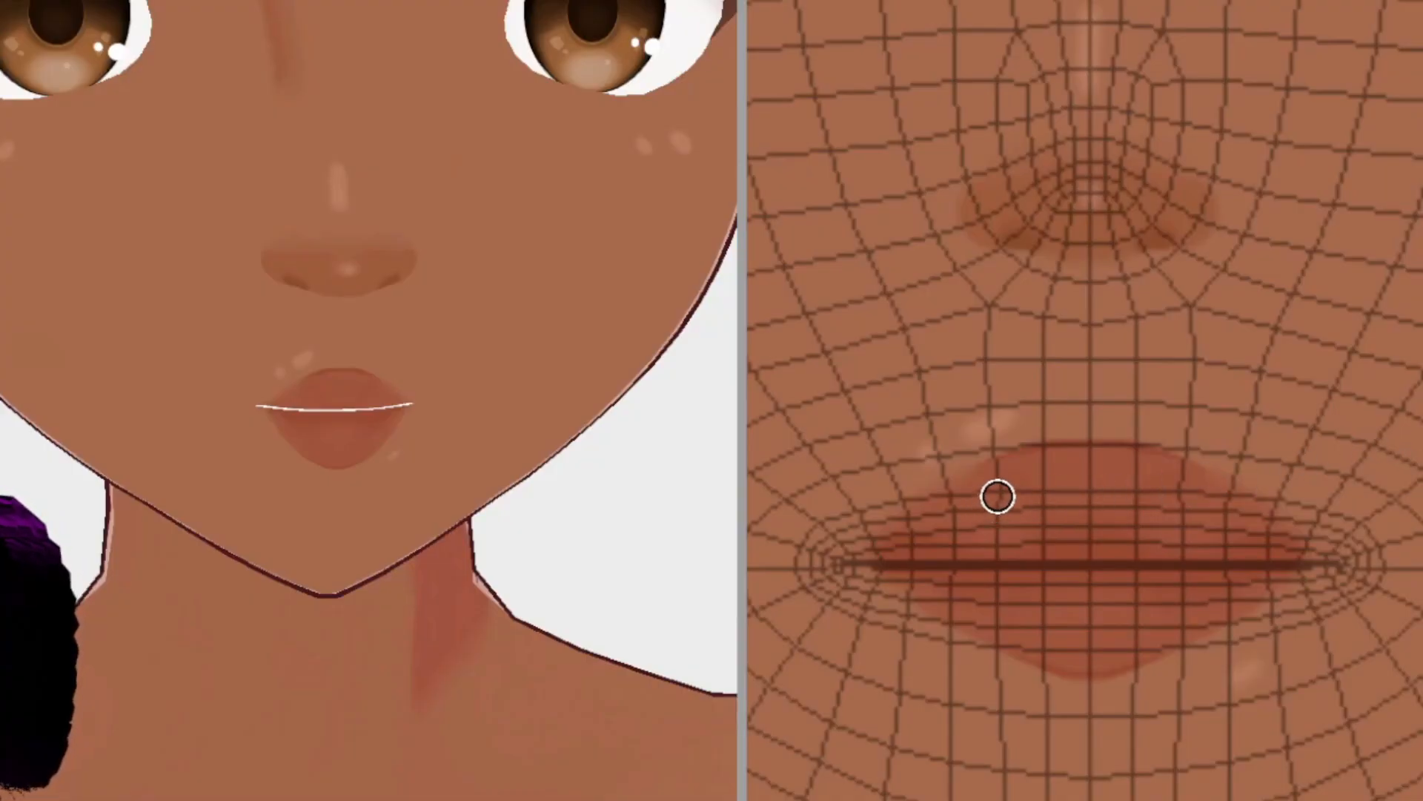
Paint small, lighter highlight strokes on the upper and lower lips in the face texture
drag(994, 507, 1104, 506)
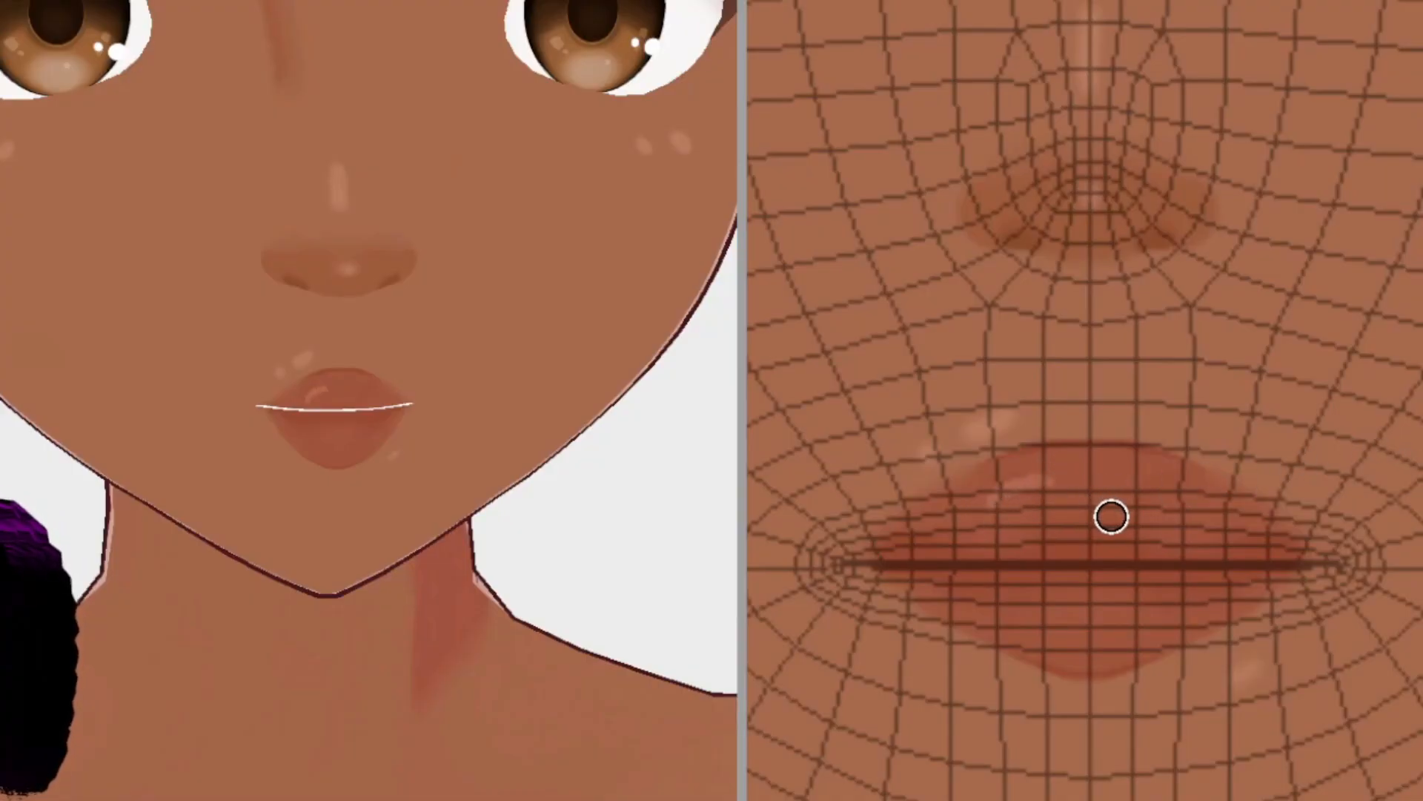
key(ctrl+z)
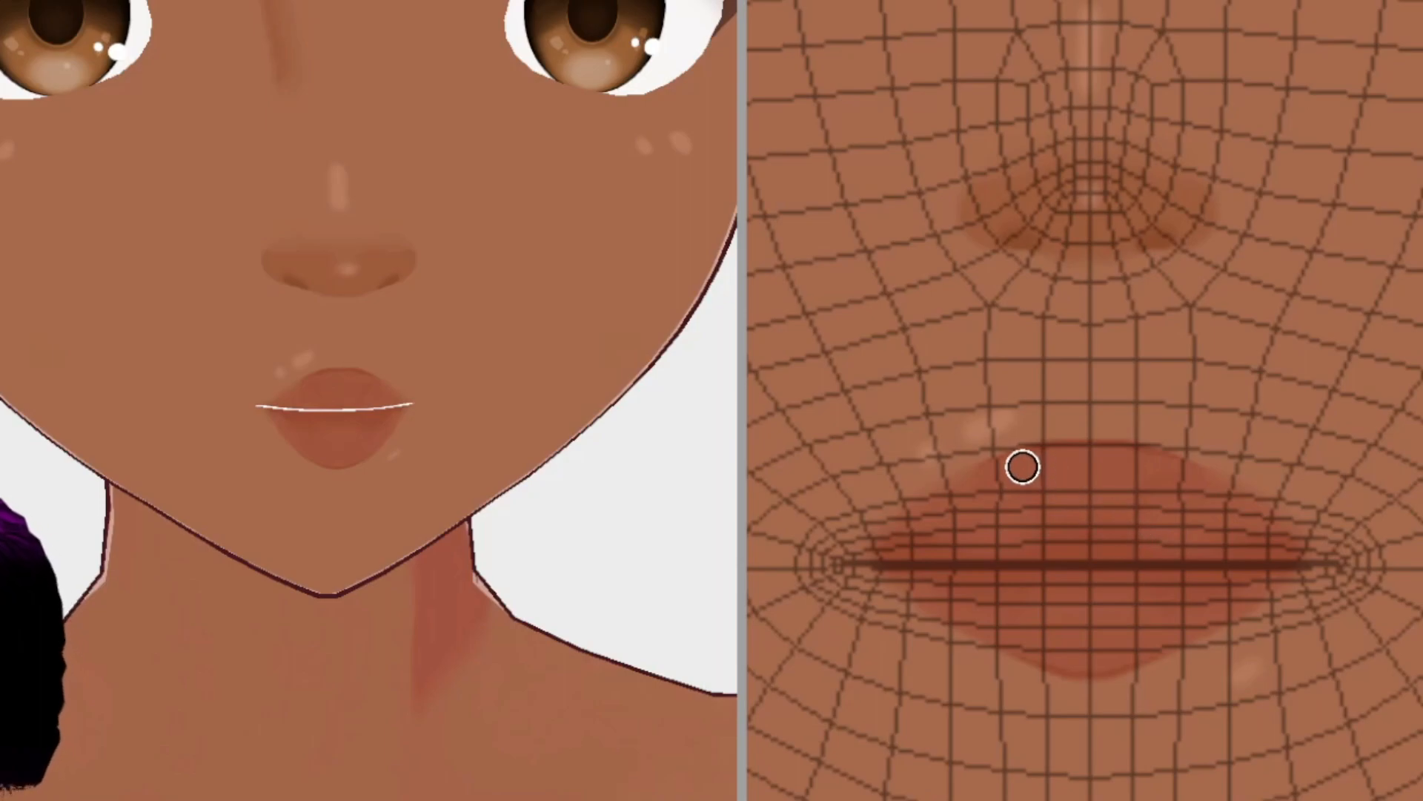
drag(1014, 496, 1087, 488)
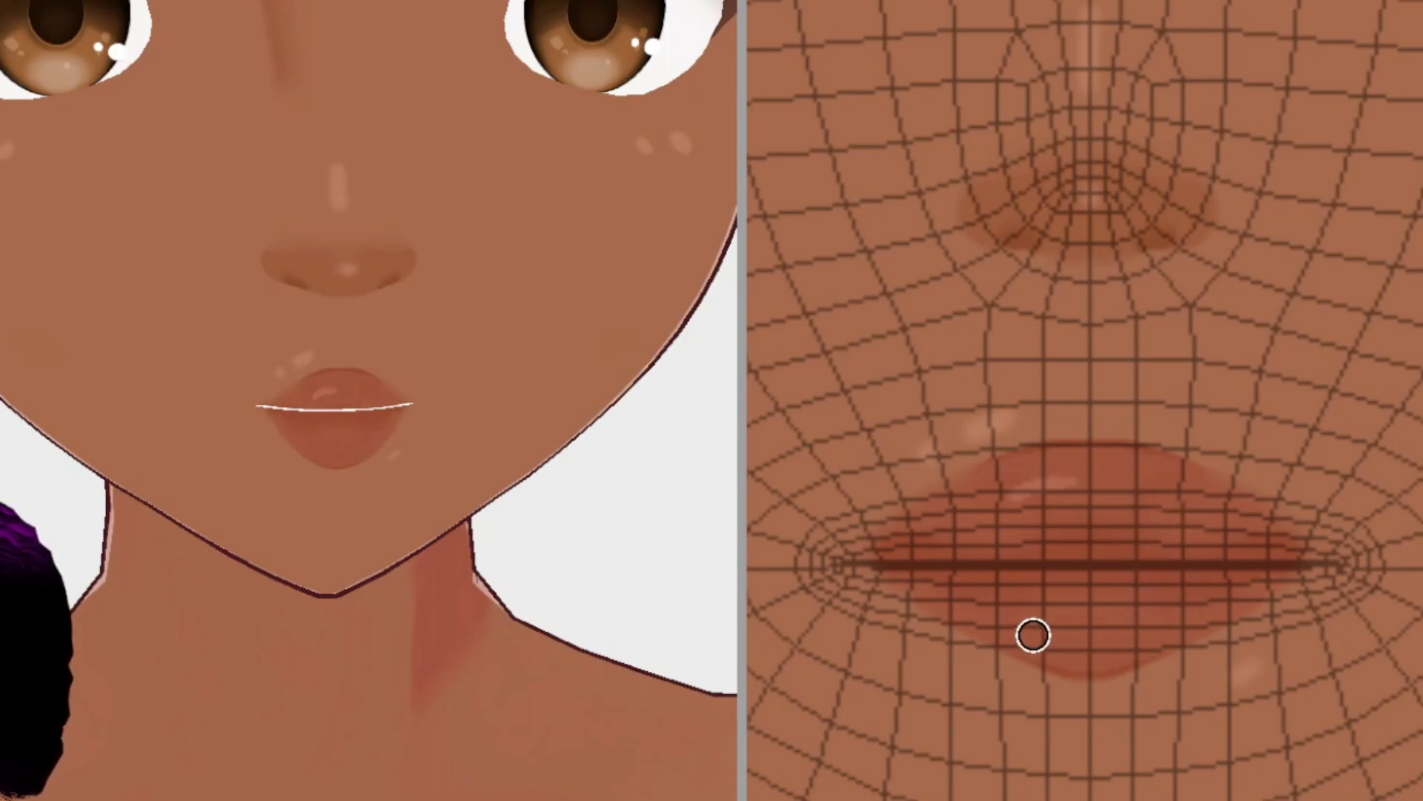
drag(1086, 632, 1149, 622)
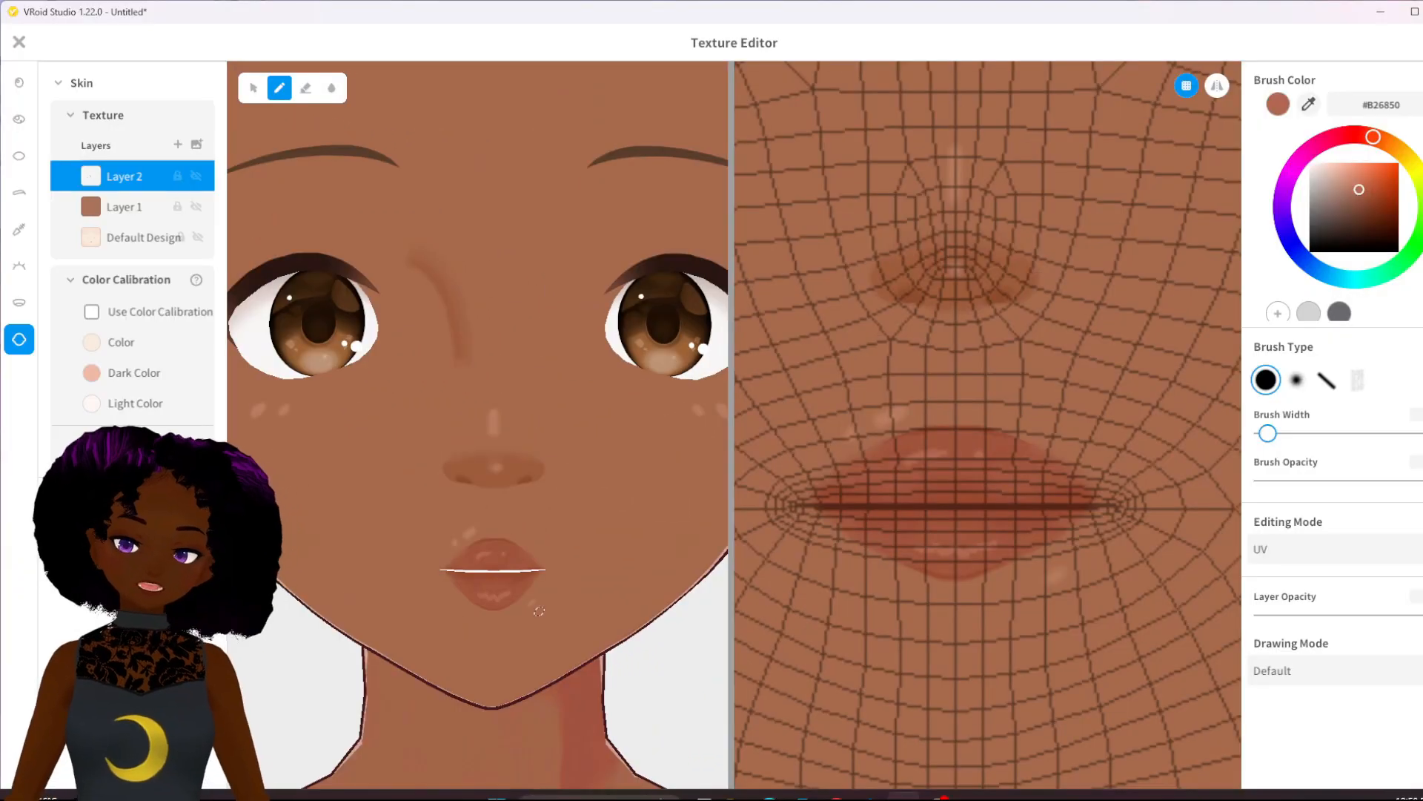
Hide the mesh guide on the face texture and close the texture editor, overwriting the existing skin item
click(1187, 86)
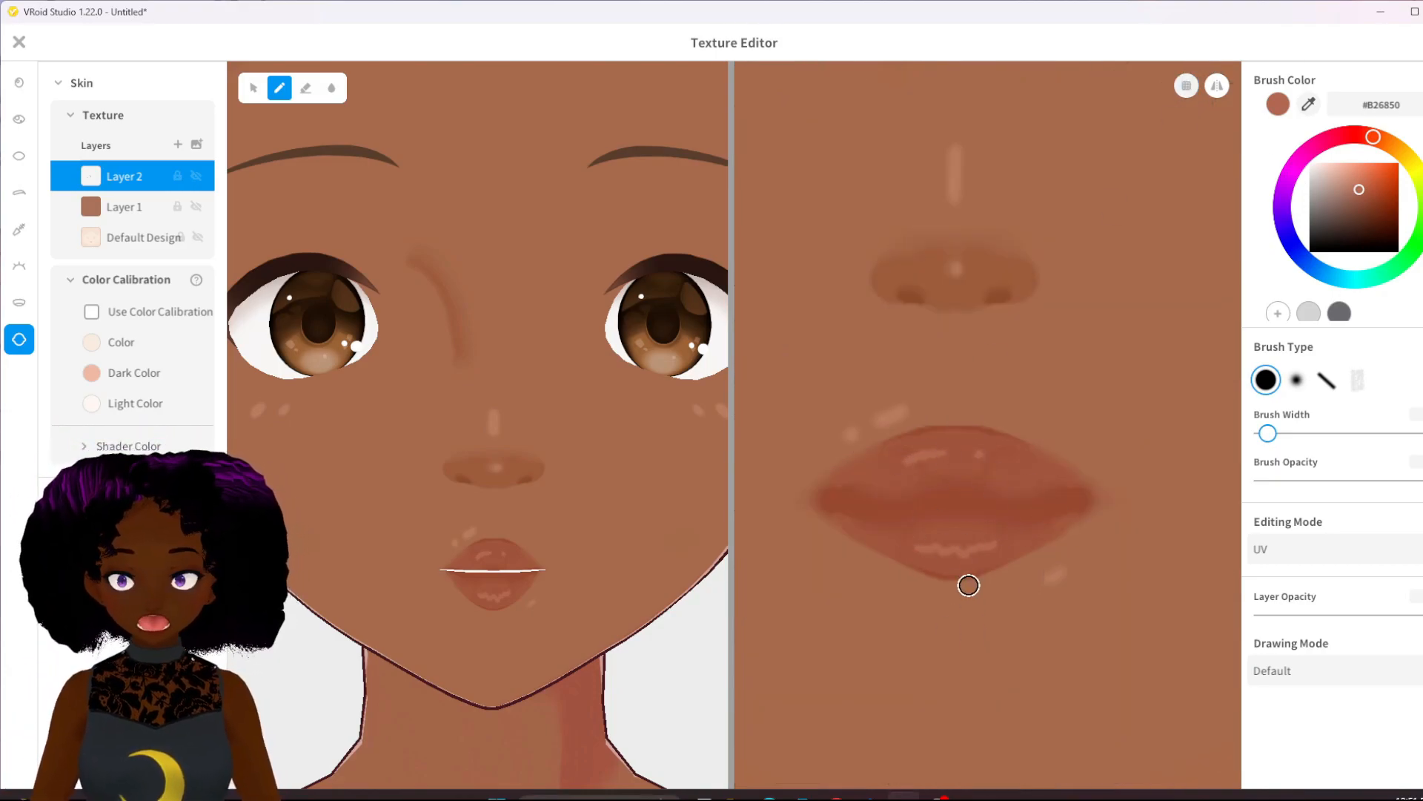
scroll(644, 584, down, 5)
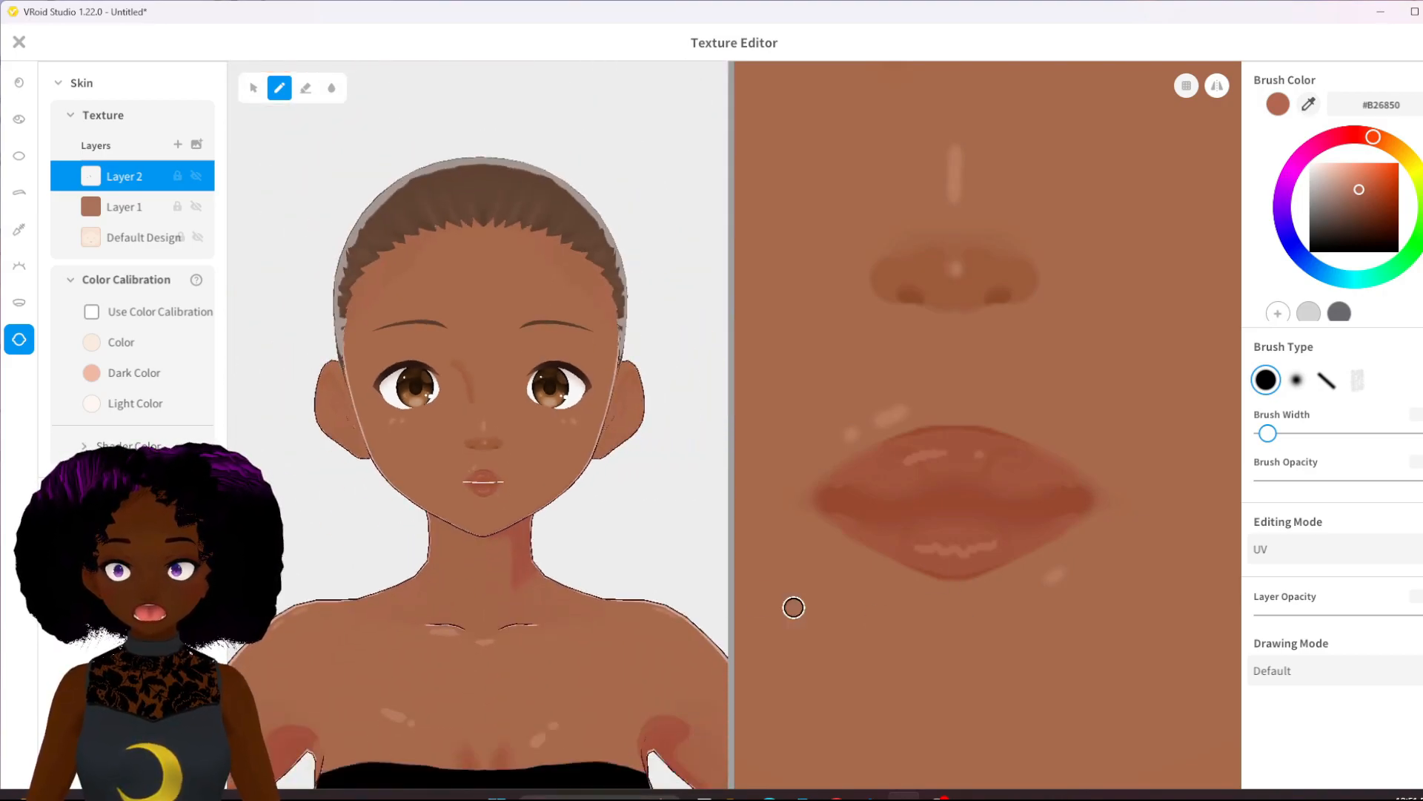
scroll(980, 638, down, 1)
scroll(980, 639, down, 5)
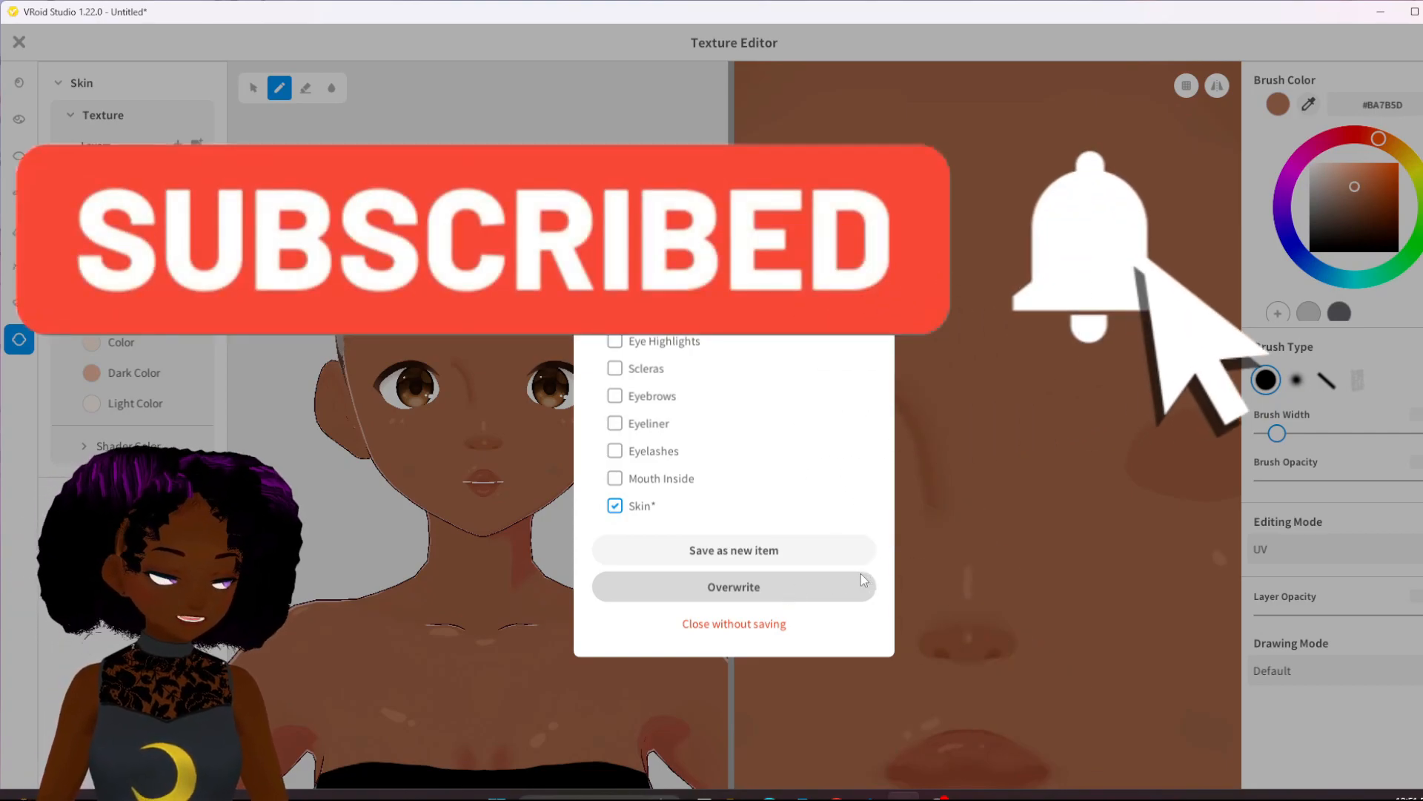
click(860, 573)
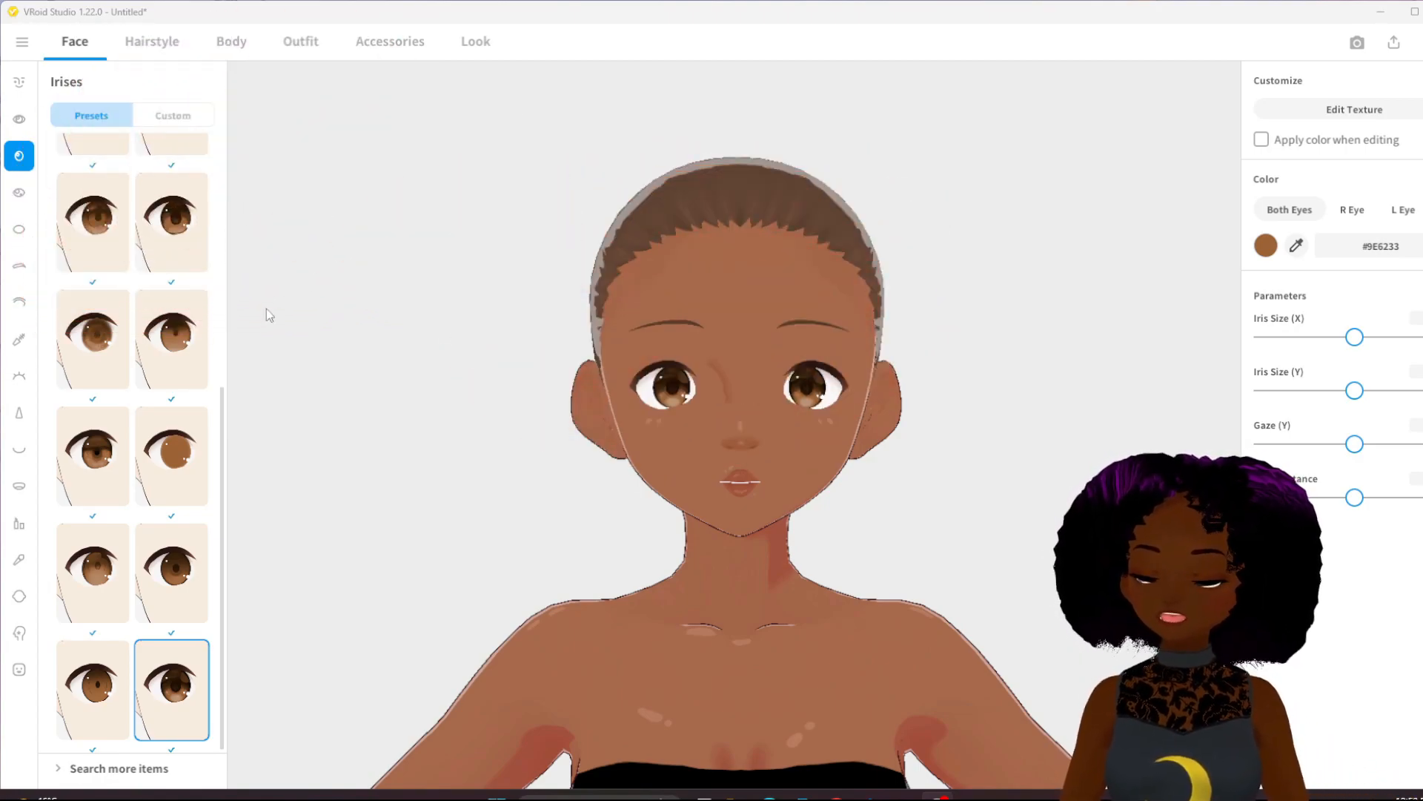
Try several brown iris presets with different pupils and shading on the character's eyes
scroll(191, 464, up, 10)
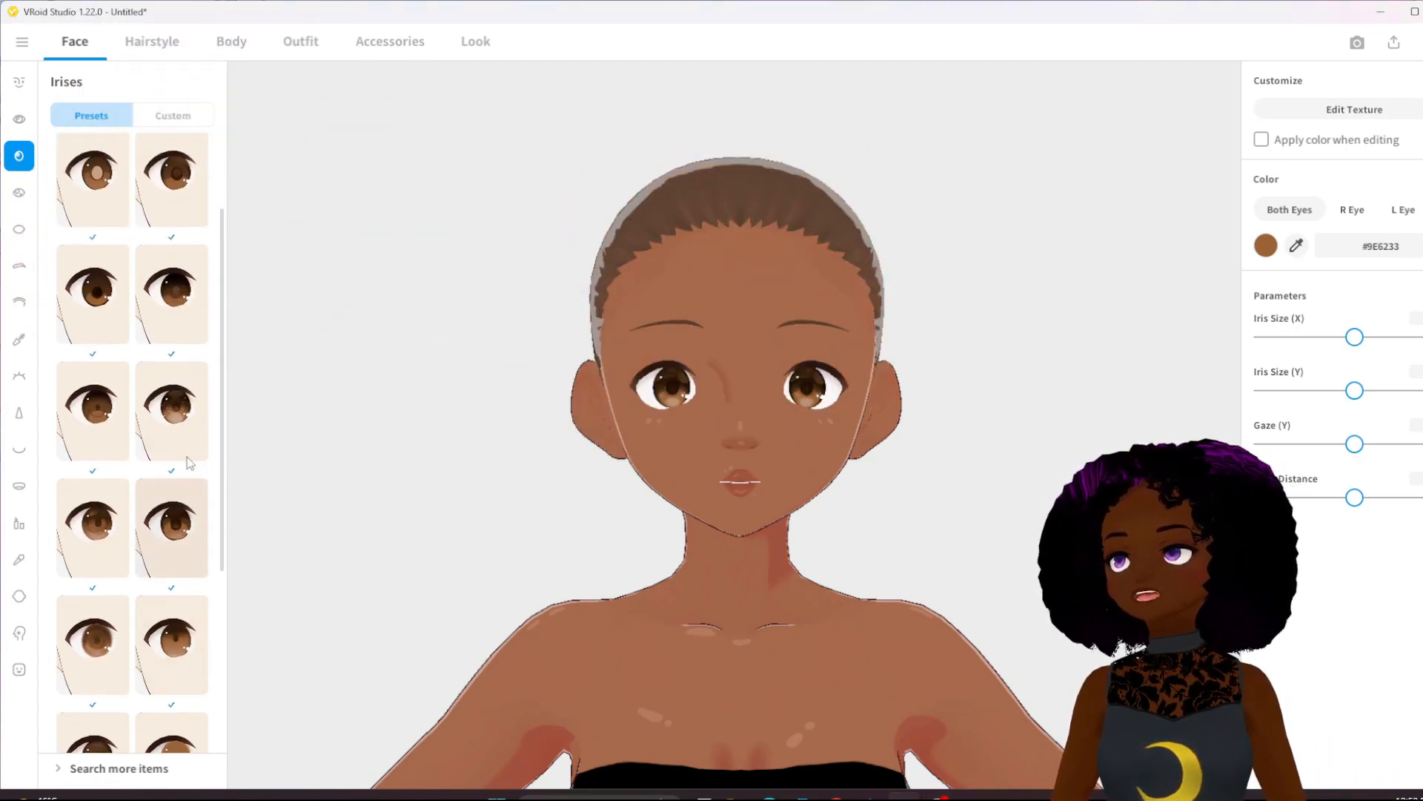
click(168, 305)
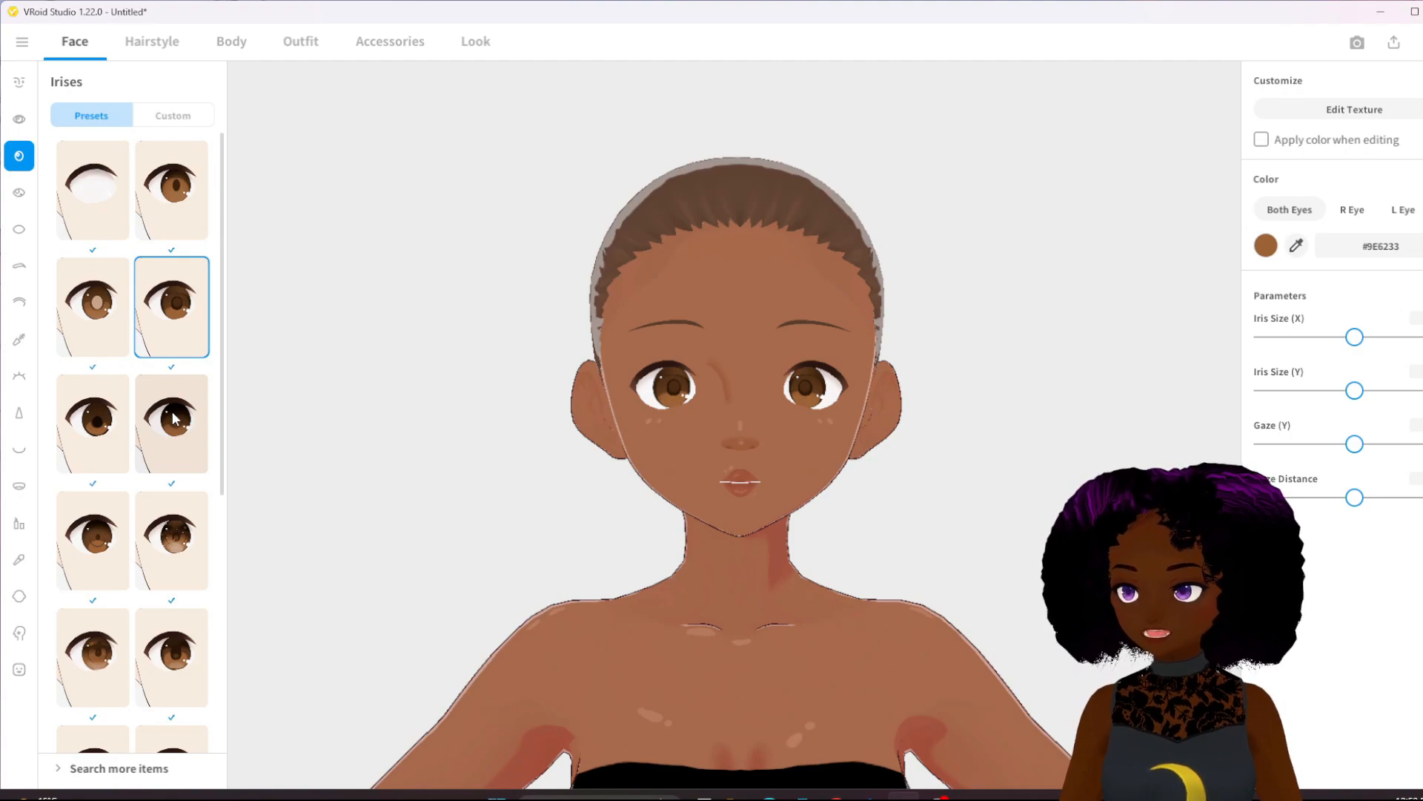
click(175, 657)
scroll(176, 664, down, 2)
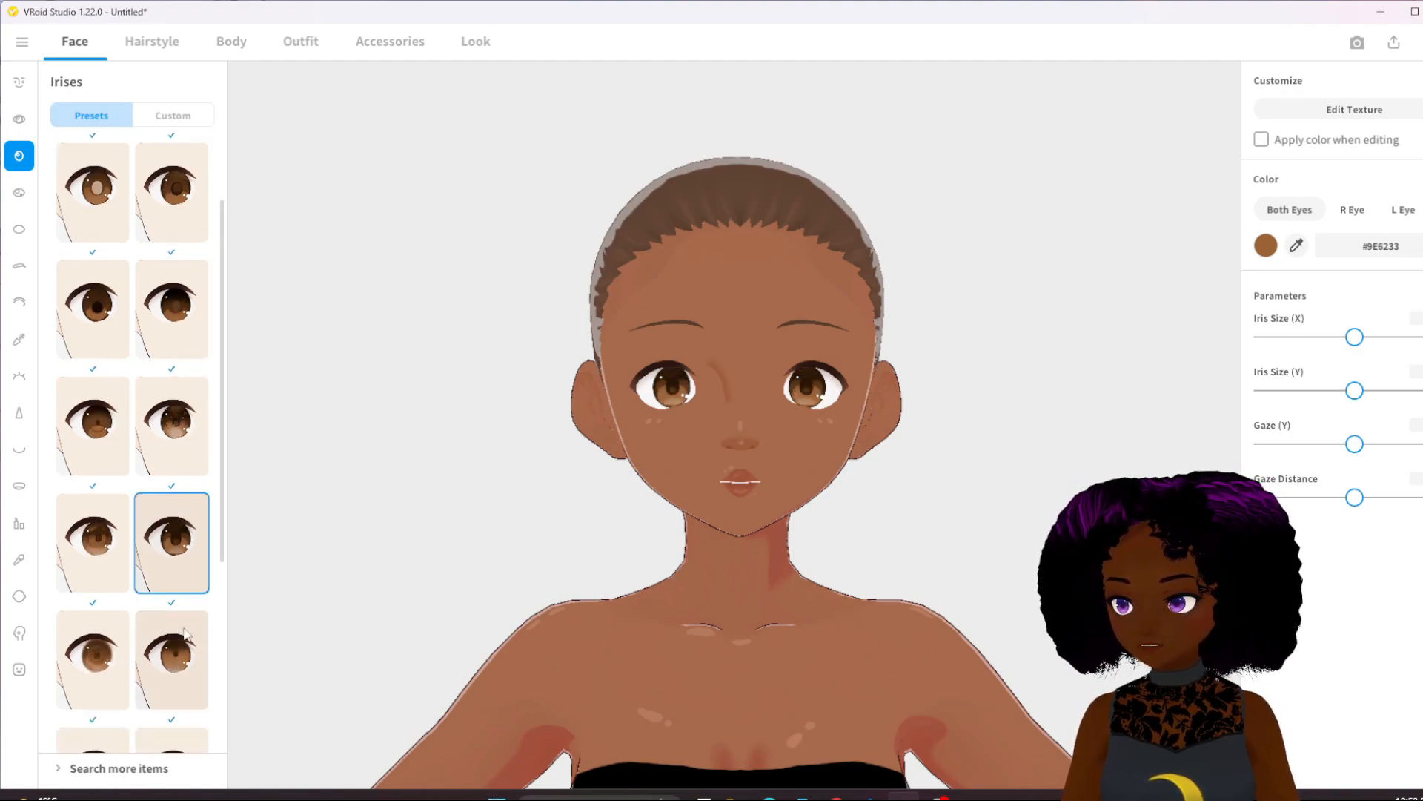
scroll(184, 650, up, 2)
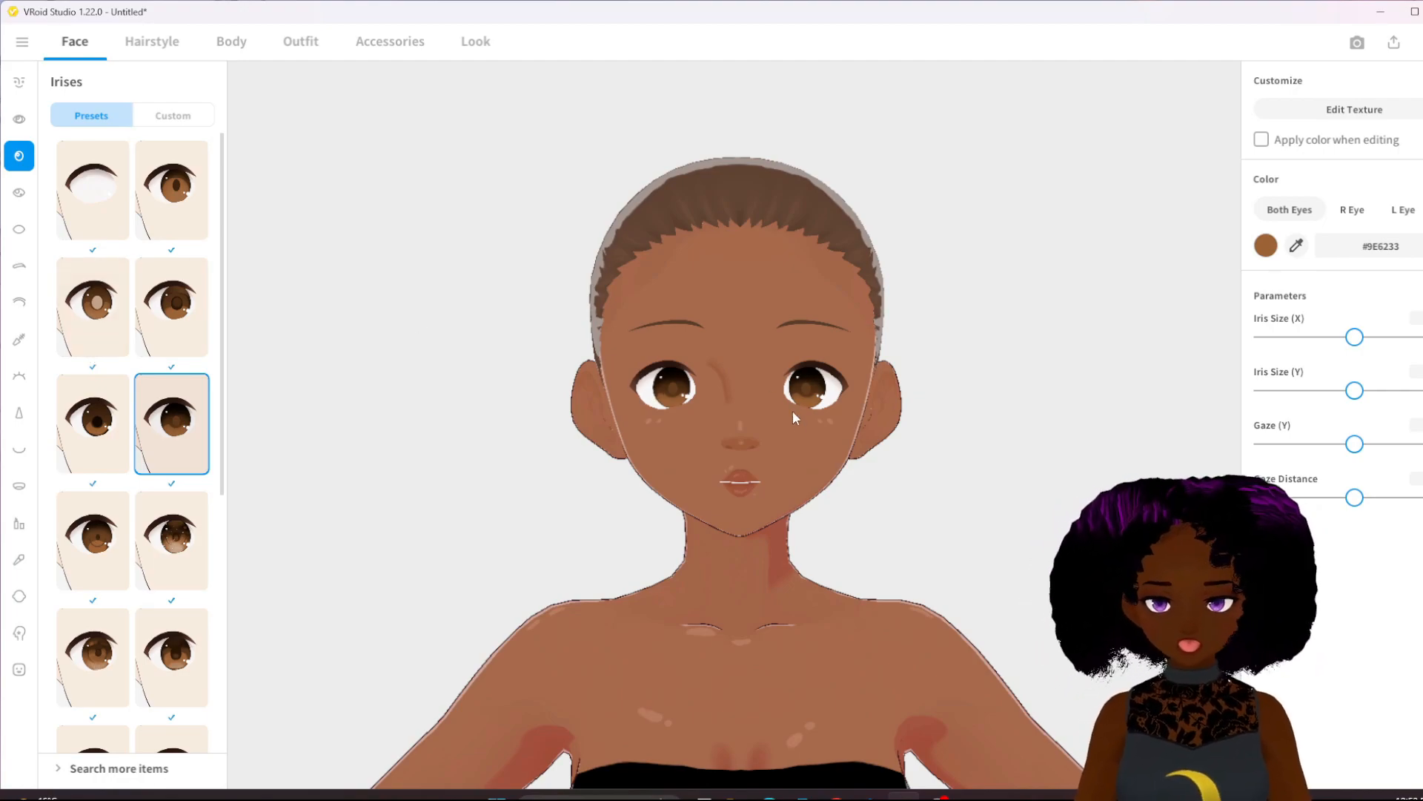
Try the near-black custom irises on the character and examine the eyes up close
click(194, 117)
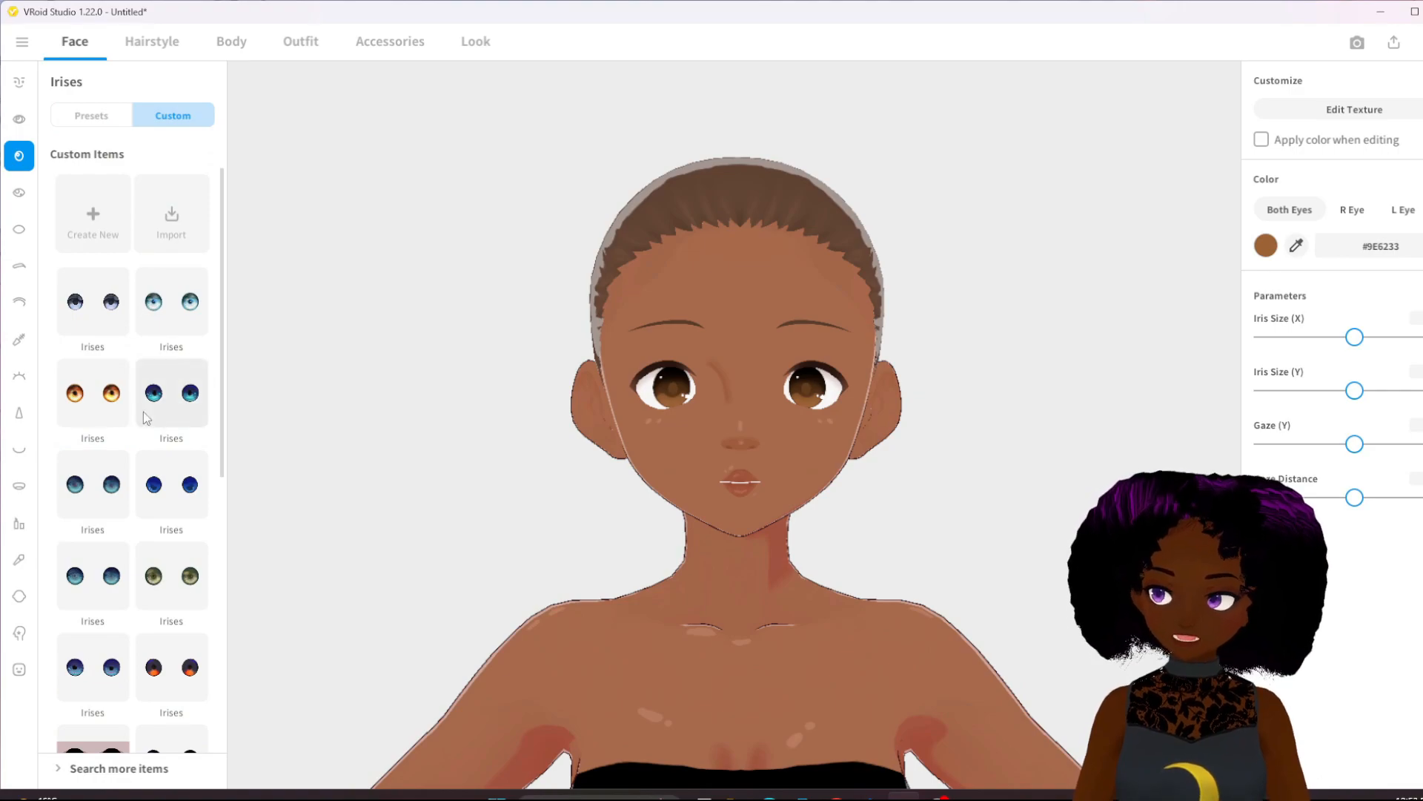
scroll(148, 411, down, 6)
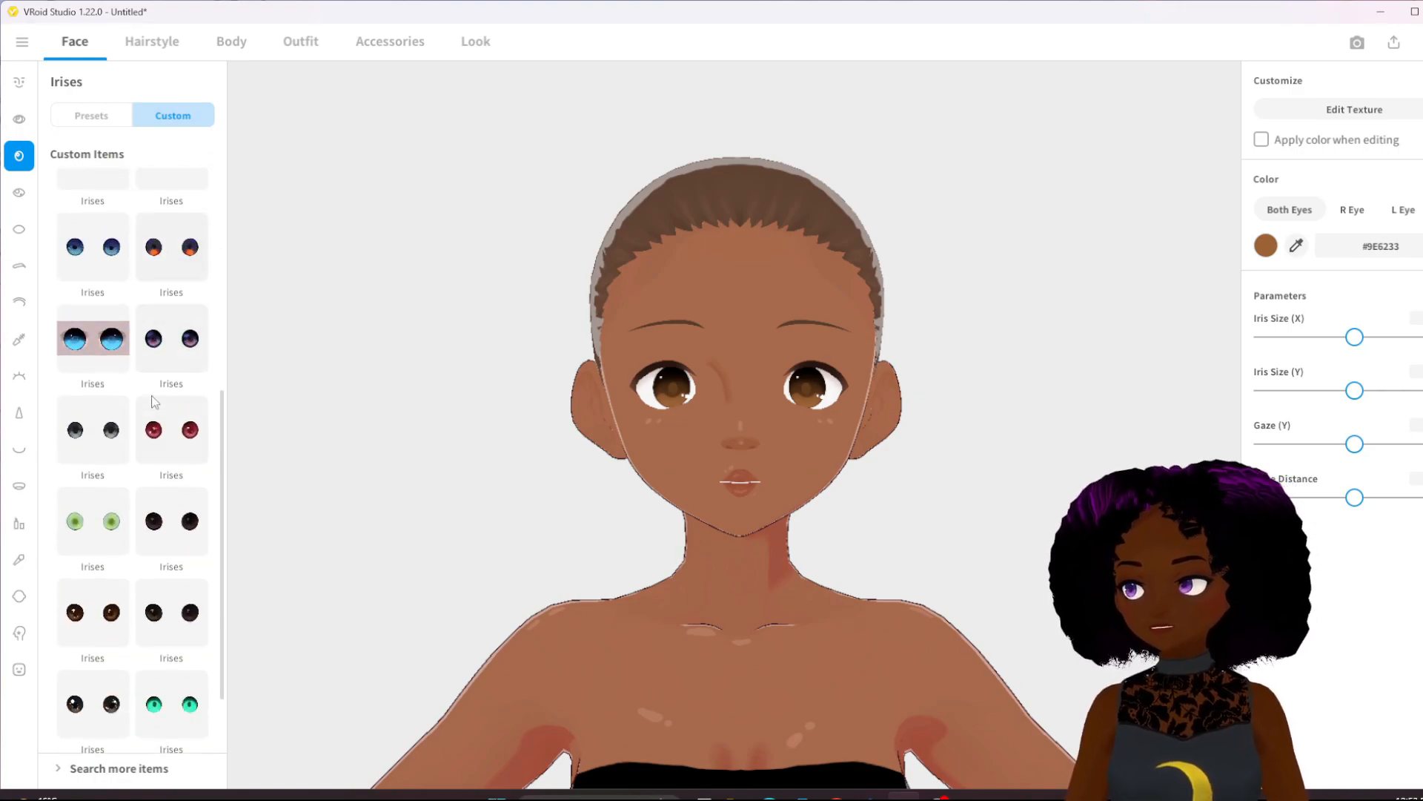
click(158, 439)
click(188, 522)
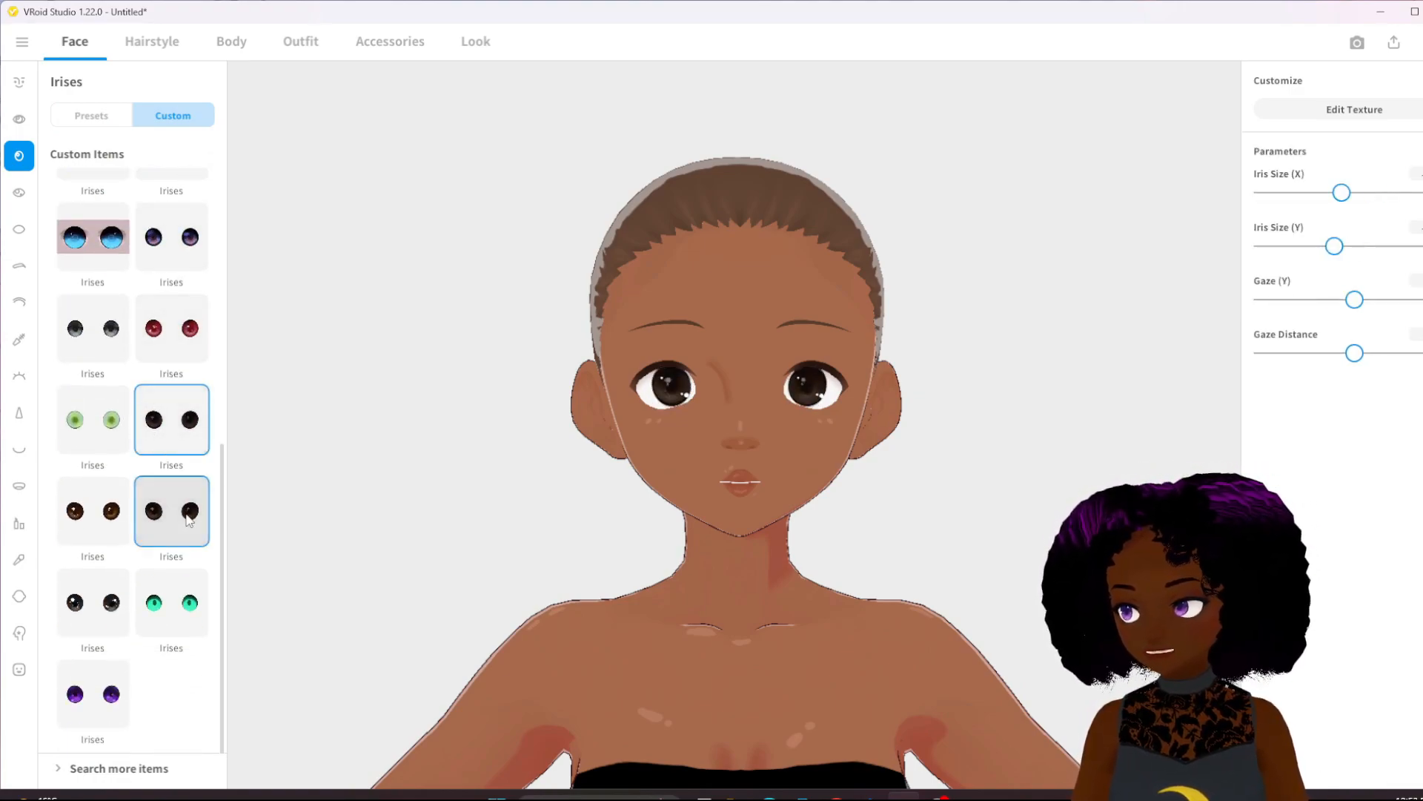
mouse_move(633, 492)
right_down()
mouse_move(620, 502)
mouse_move(633, 495)
right_up()
scroll(679, 568, up, 5)
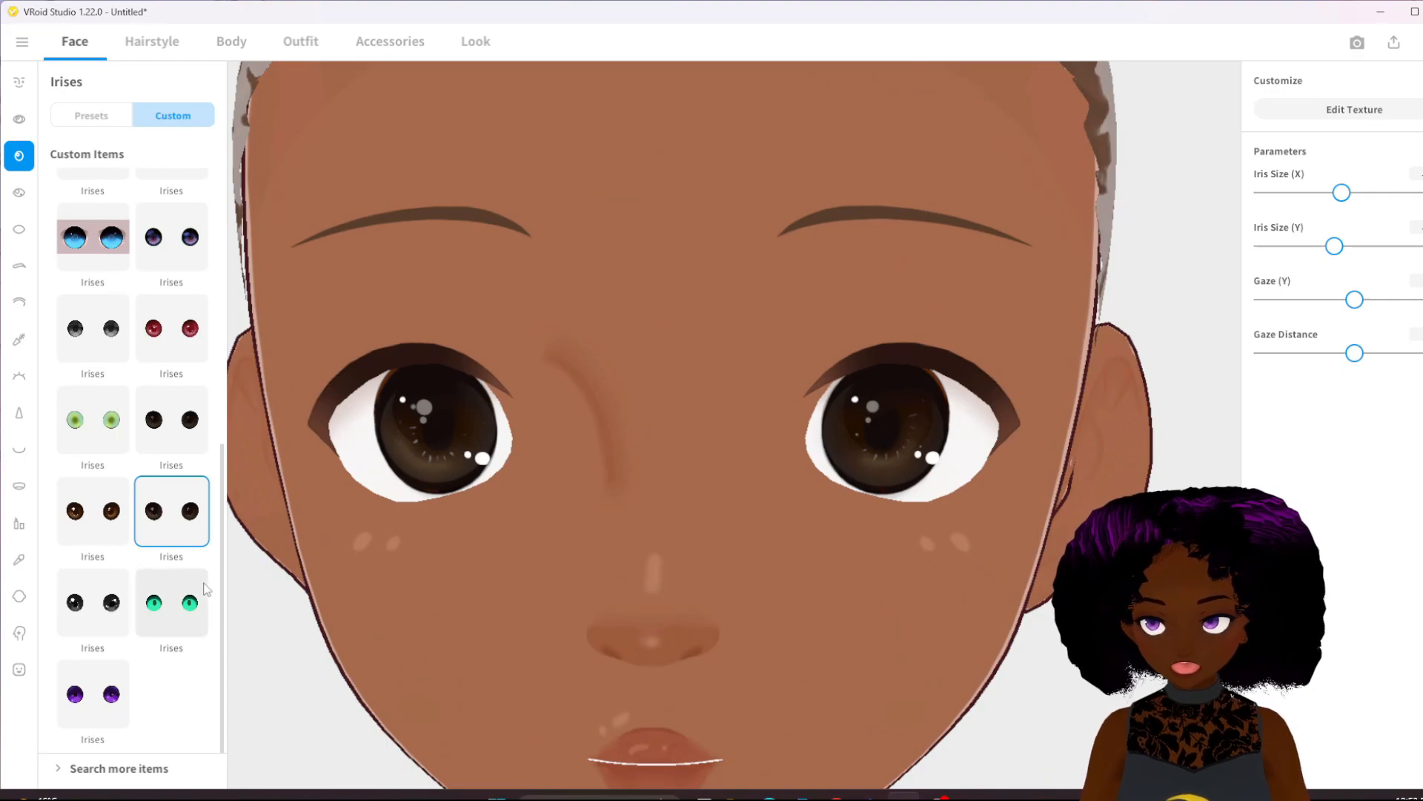
Try the brown and red custom irises on the character to compare their painted details
click(91, 525)
right_drag(425, 640, 412, 642)
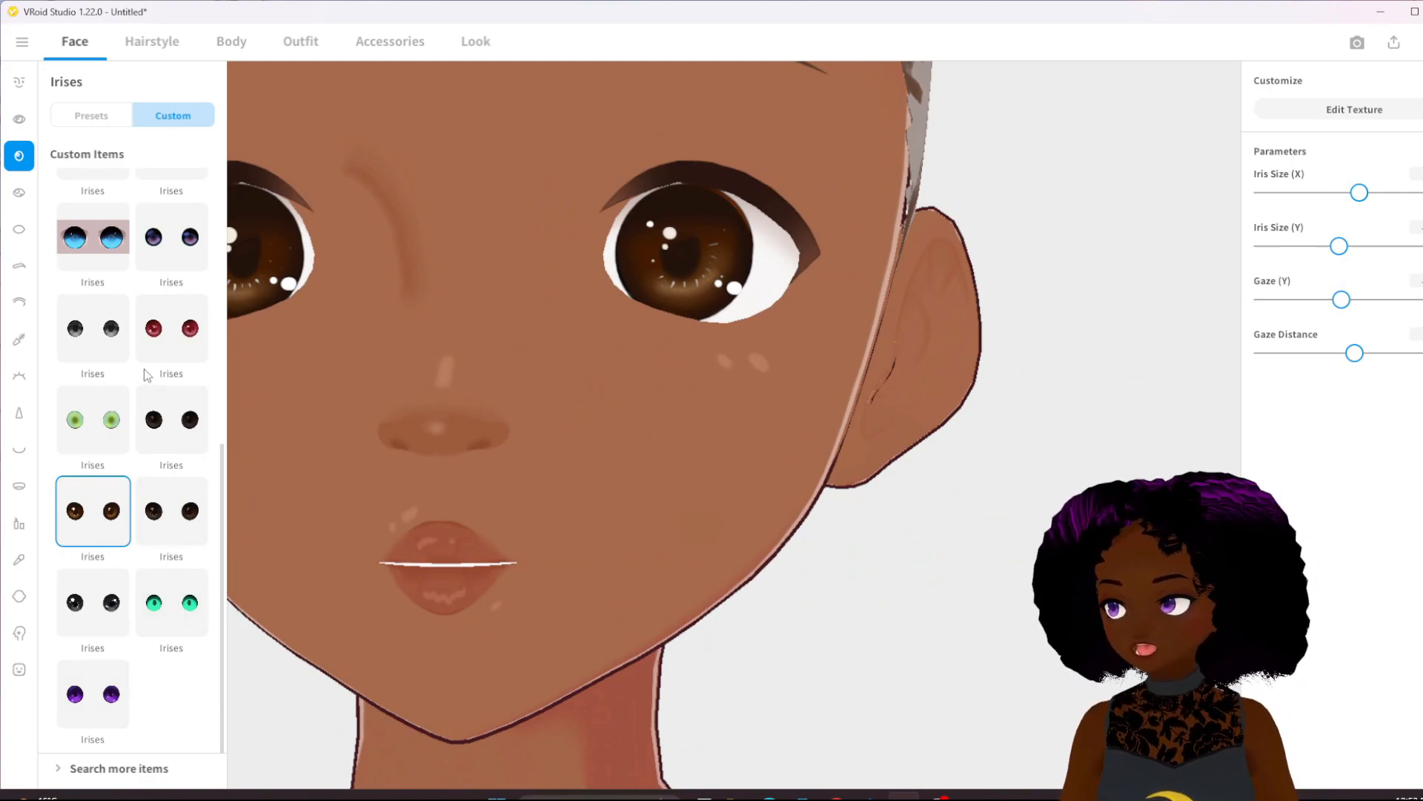
click(171, 341)
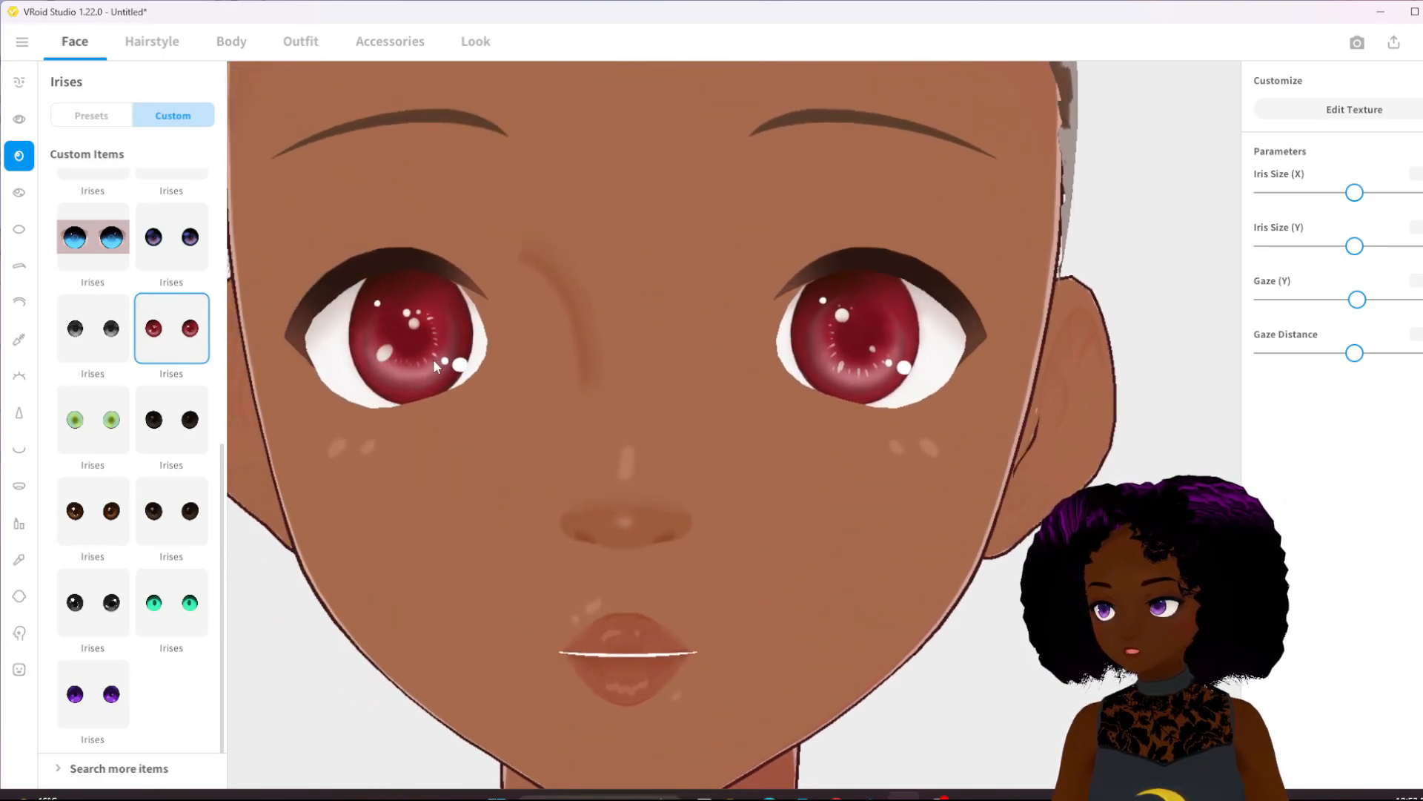
click(101, 517)
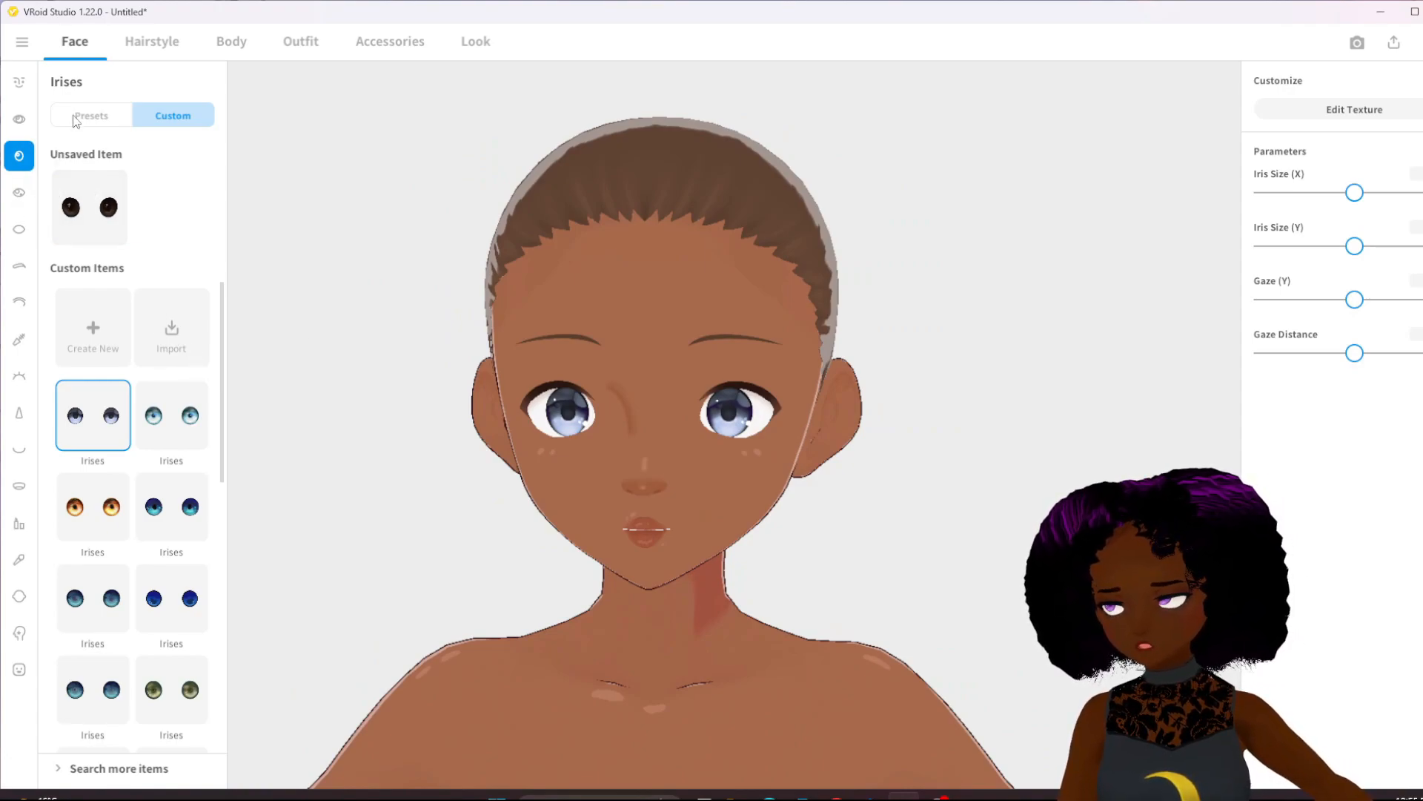
Compare the darker iris presets and apply the one with the ringed round pupil in the second row
click(74, 116)
click(176, 332)
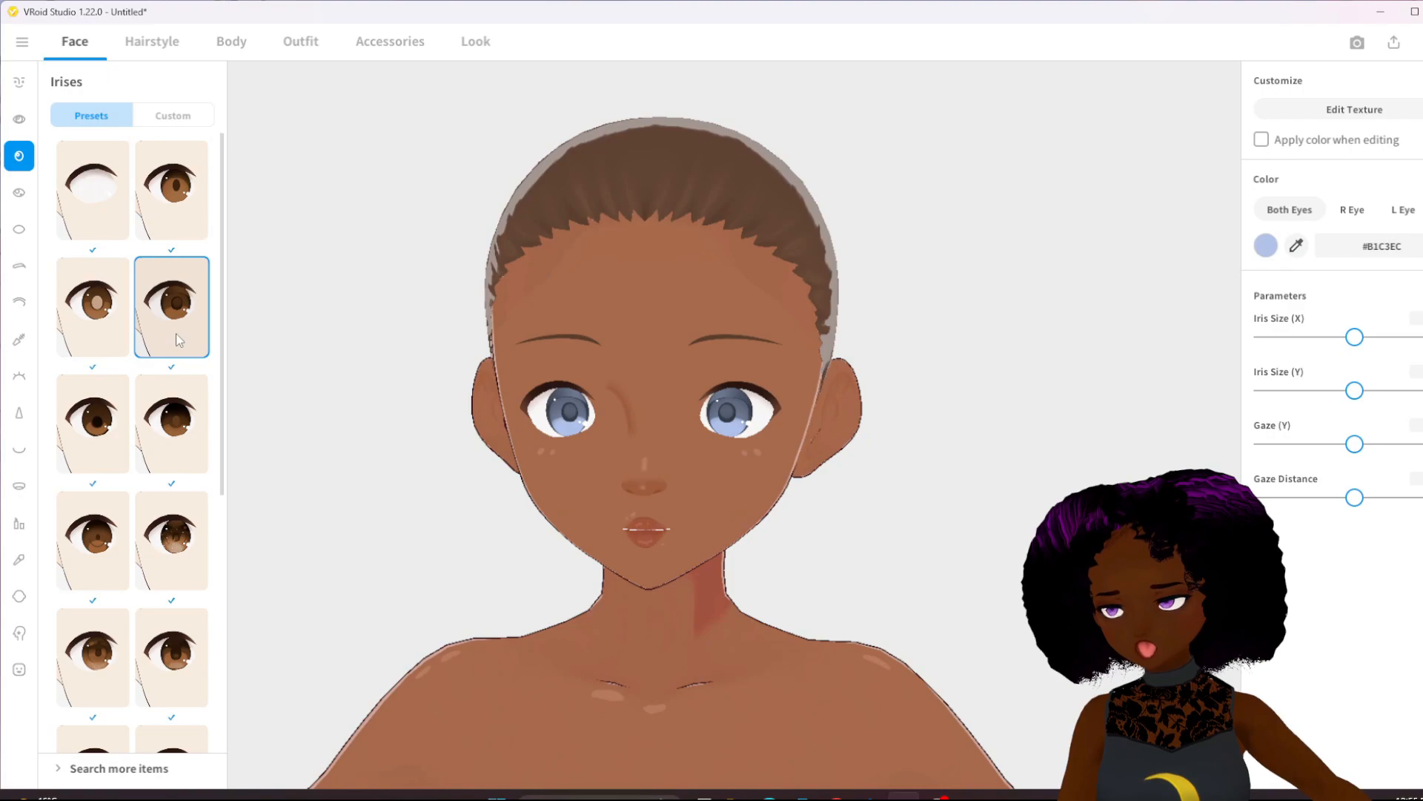
click(92, 423)
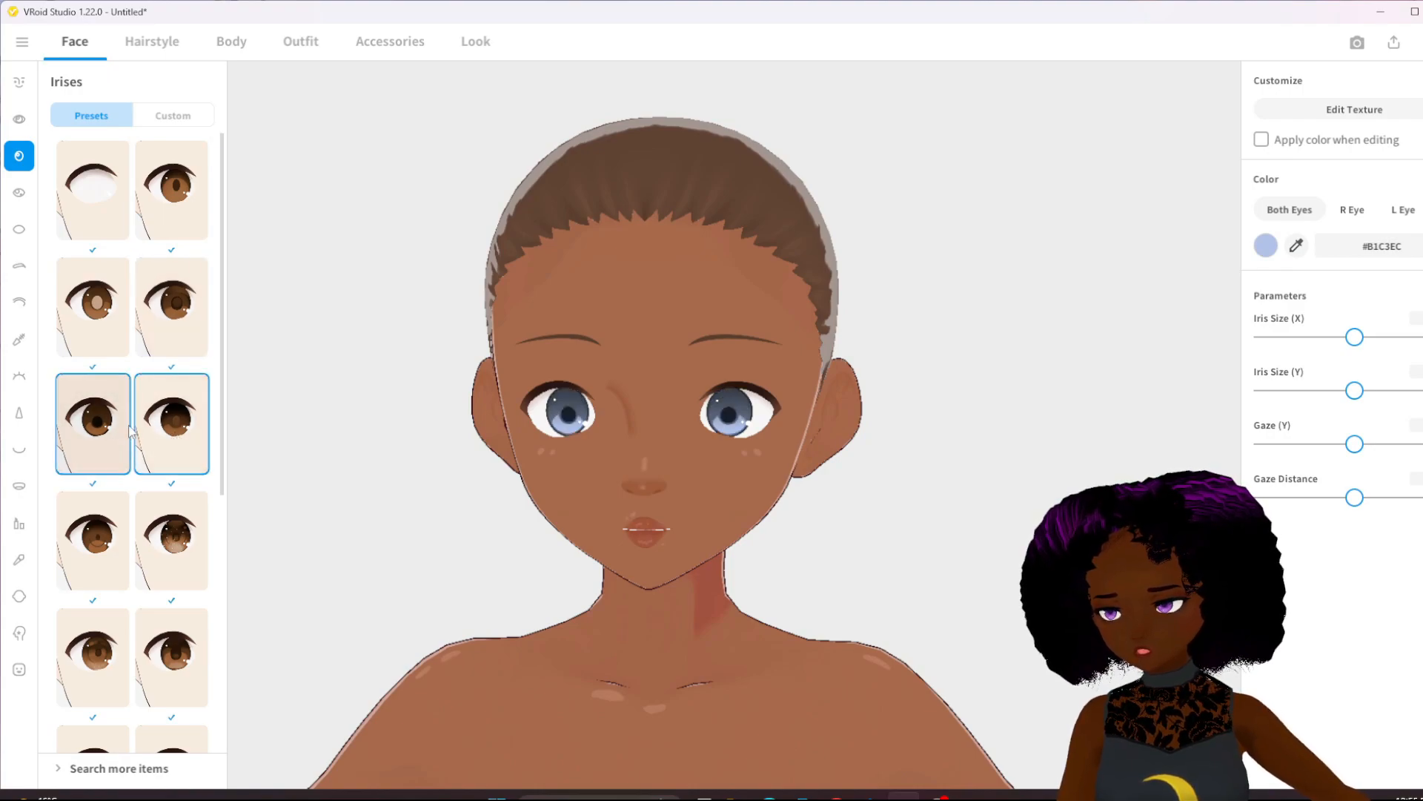
click(178, 332)
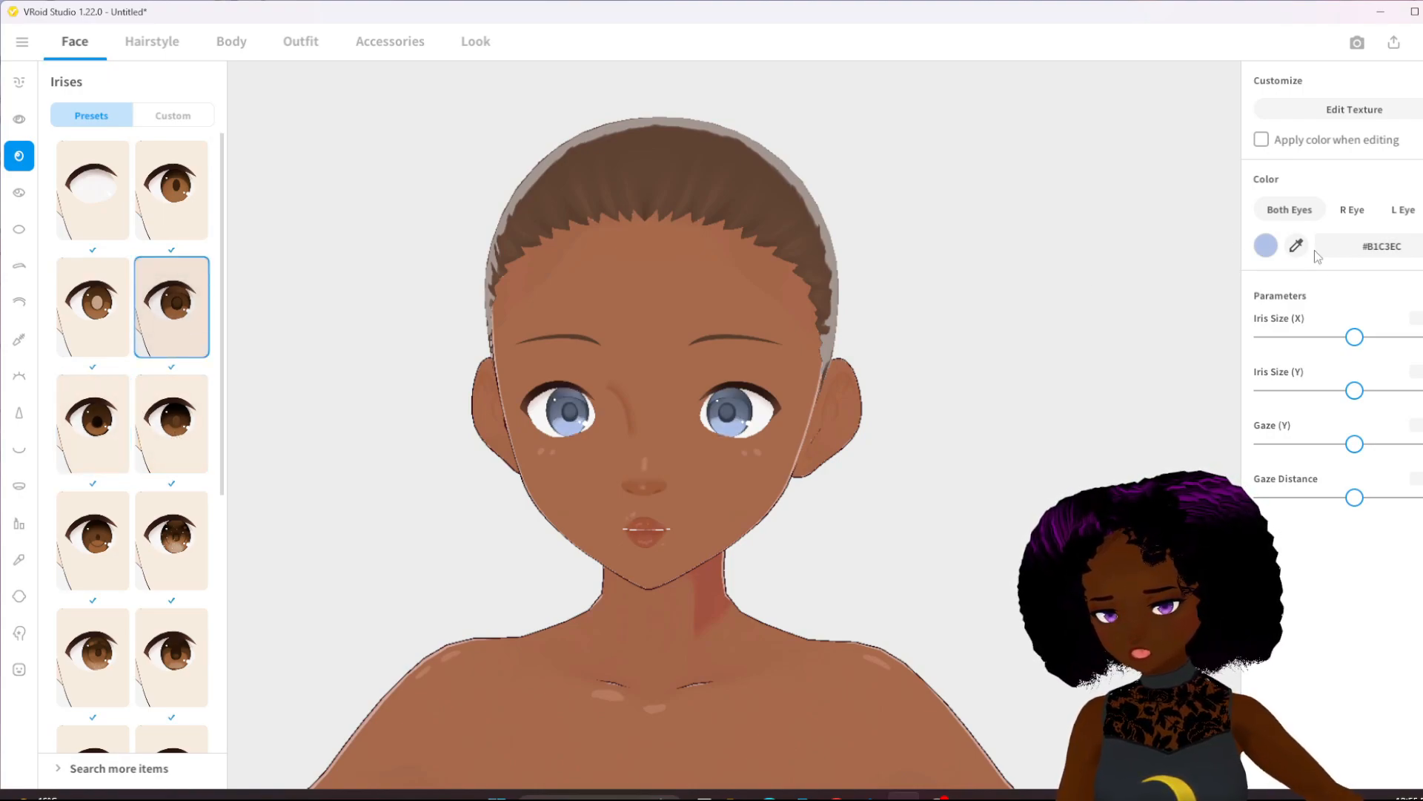
middle_drag(300, 479, 484, 516)
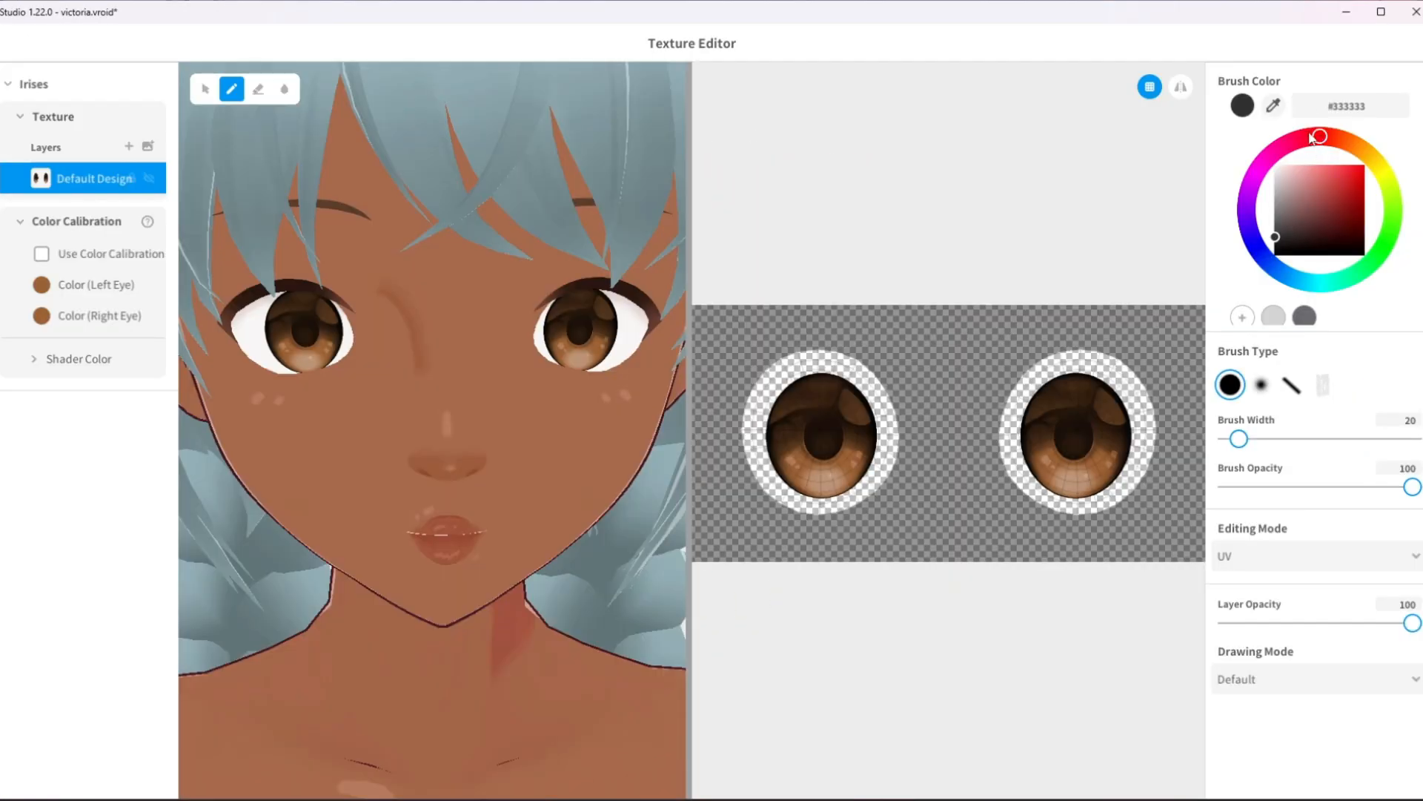
Cover both irises in dark teal with mirrored strokes at brush width 114, adding a lighter #395653 patch over the lower part
drag(1317, 142, 1312, 288)
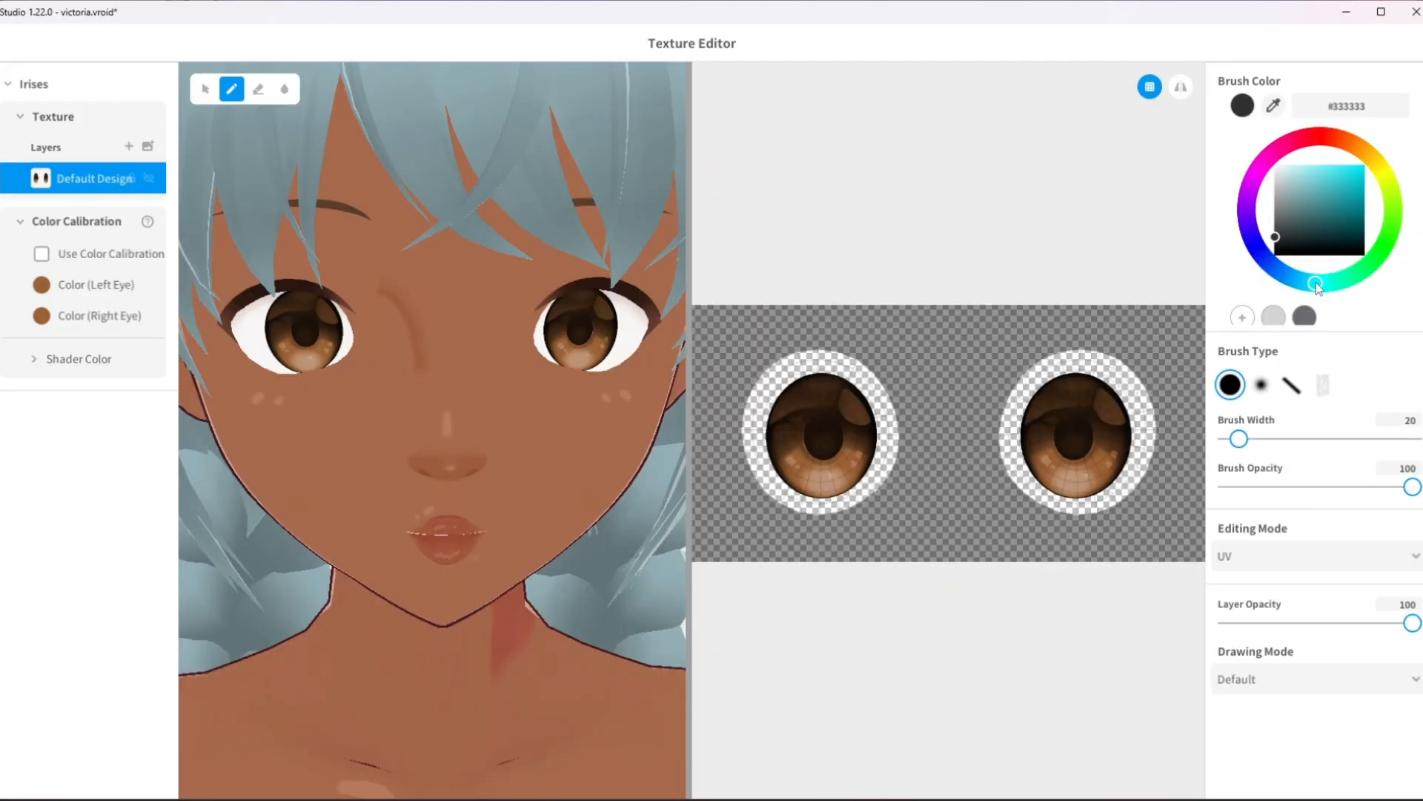
drag(1309, 197, 1310, 228)
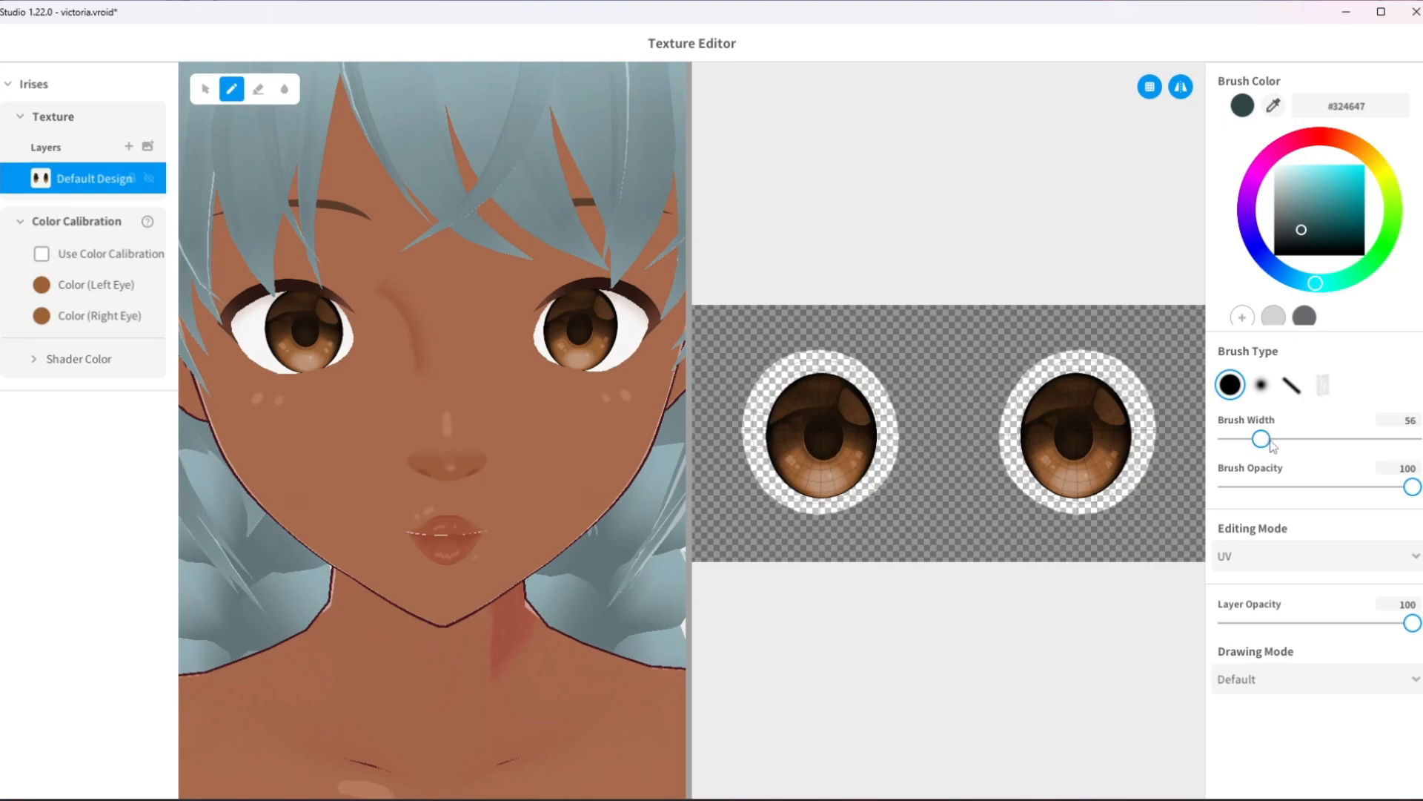
drag(1290, 441, 1297, 440)
mouse_move(821, 410)
mouse_down()
mouse_move(799, 414)
mouse_move(916, 406)
mouse_move(856, 401)
mouse_move(838, 426)
mouse_move(848, 492)
mouse_move(912, 470)
mouse_move(864, 448)
mouse_move(919, 425)
mouse_move(928, 448)
mouse_move(931, 431)
mouse_move(889, 391)
mouse_move(868, 400)
mouse_move(921, 412)
mouse_up()
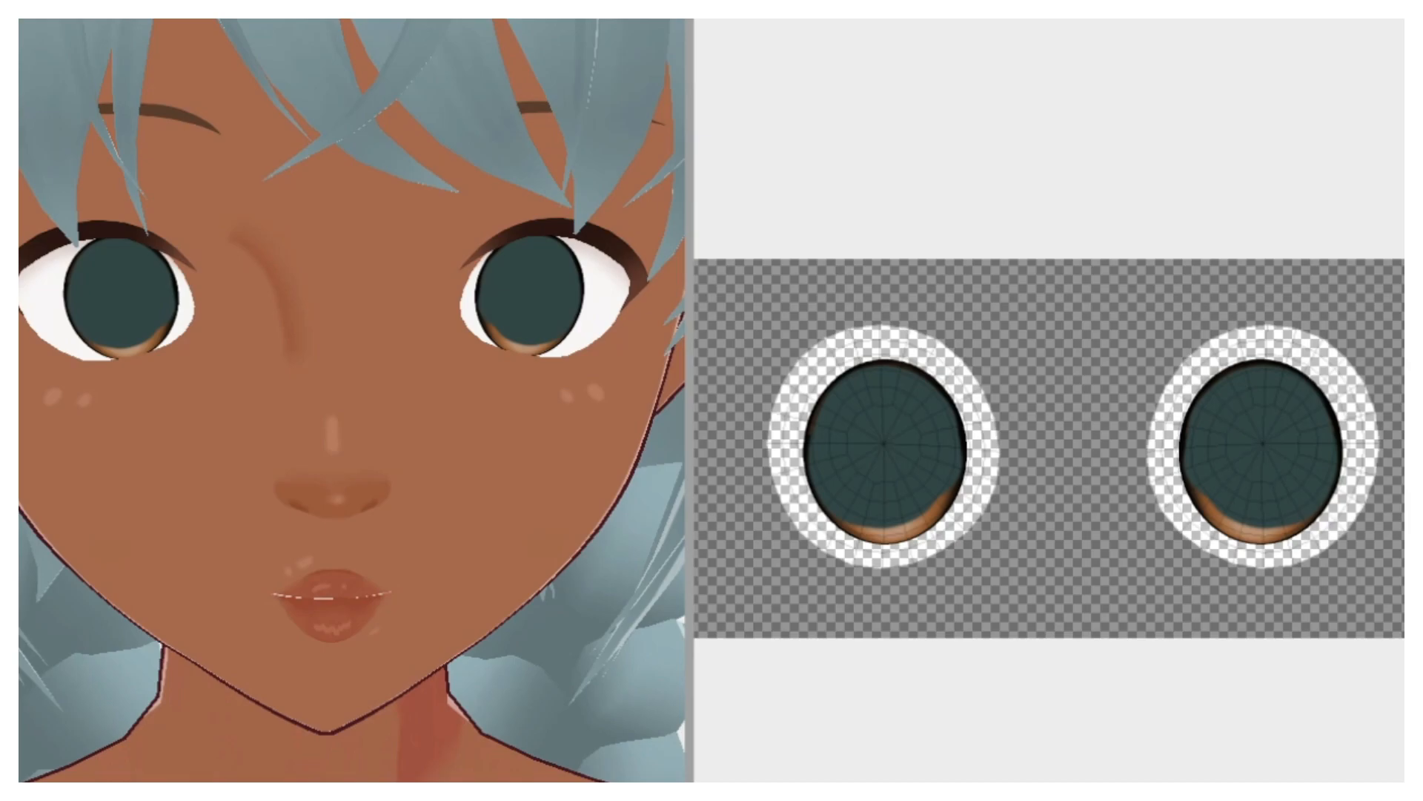
mouse_move(905, 403)
mouse_down()
mouse_move(846, 422)
mouse_move(852, 400)
mouse_move(839, 470)
mouse_move(836, 454)
mouse_move(867, 401)
mouse_move(909, 401)
mouse_move(877, 393)
mouse_move(918, 412)
mouse_move(932, 473)
mouse_move(899, 508)
mouse_move(854, 502)
mouse_move(823, 474)
mouse_move(810, 422)
mouse_move(821, 454)
mouse_up()
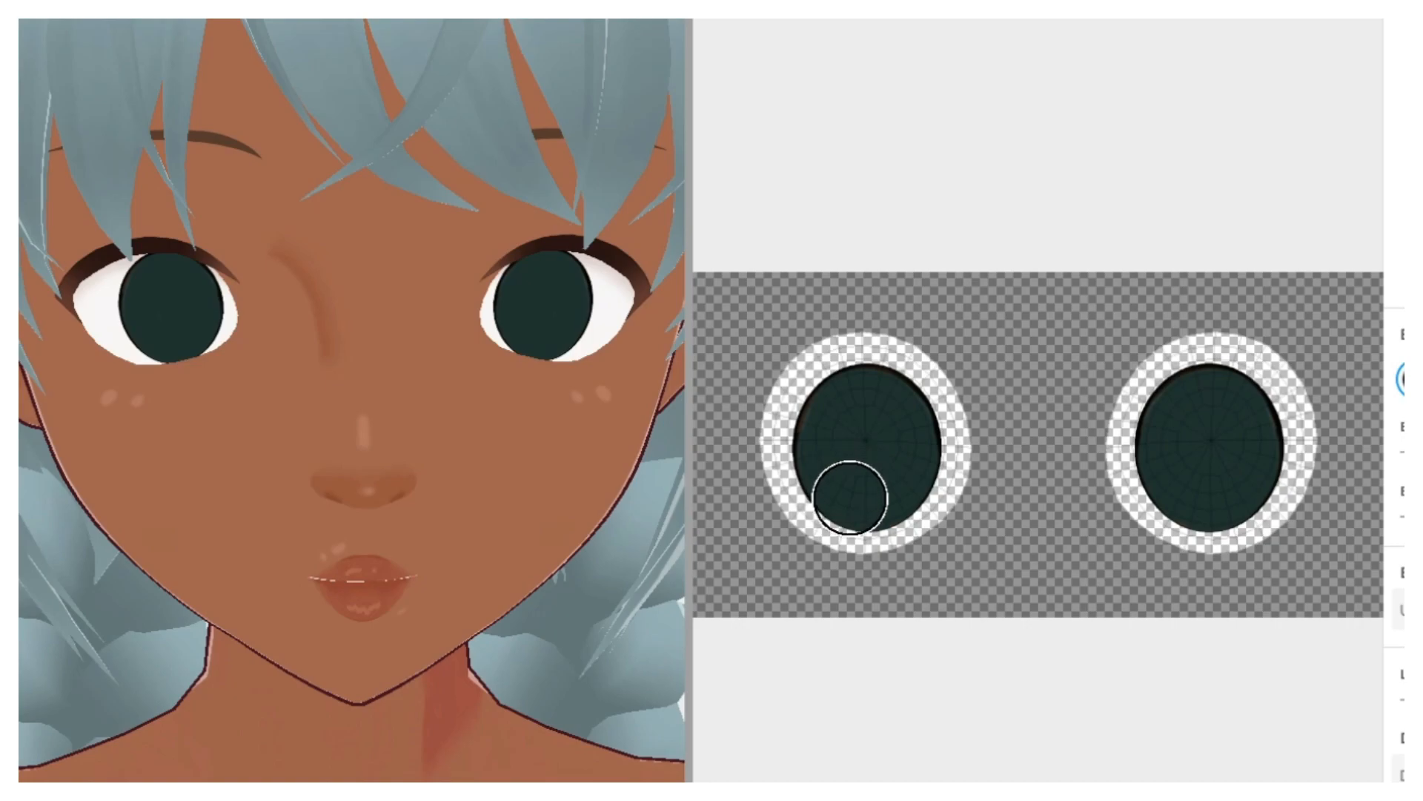
mouse_move(849, 495)
mouse_down()
mouse_move(887, 510)
mouse_move(900, 502)
mouse_move(852, 509)
mouse_move(874, 508)
mouse_move(842, 492)
mouse_move(877, 486)
mouse_move(838, 483)
mouse_move(902, 462)
mouse_move(889, 492)
mouse_move(896, 458)
mouse_move(866, 483)
mouse_up()
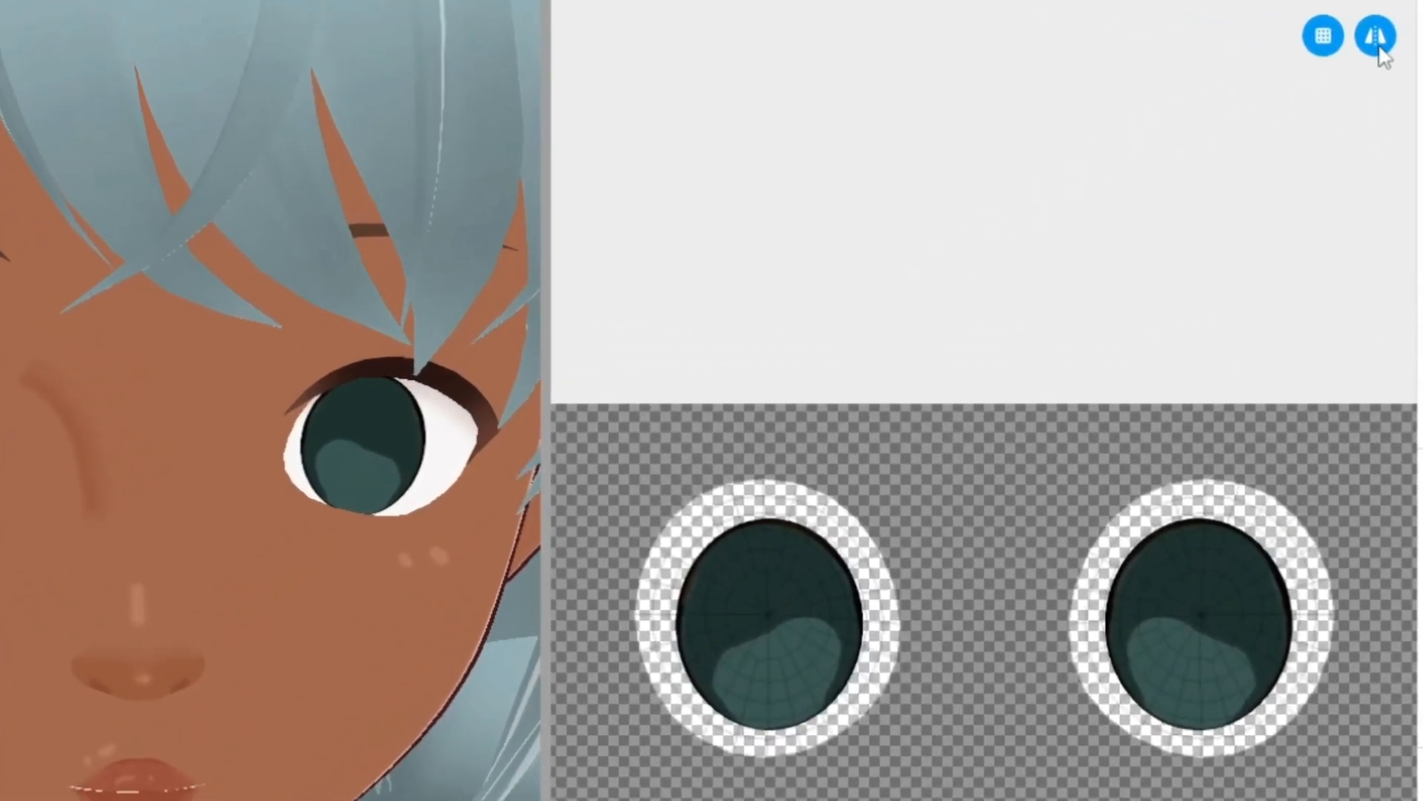
Turn off mirroring and paint a dark oval pupil in #101918 at the center of each iris
click(1181, 87)
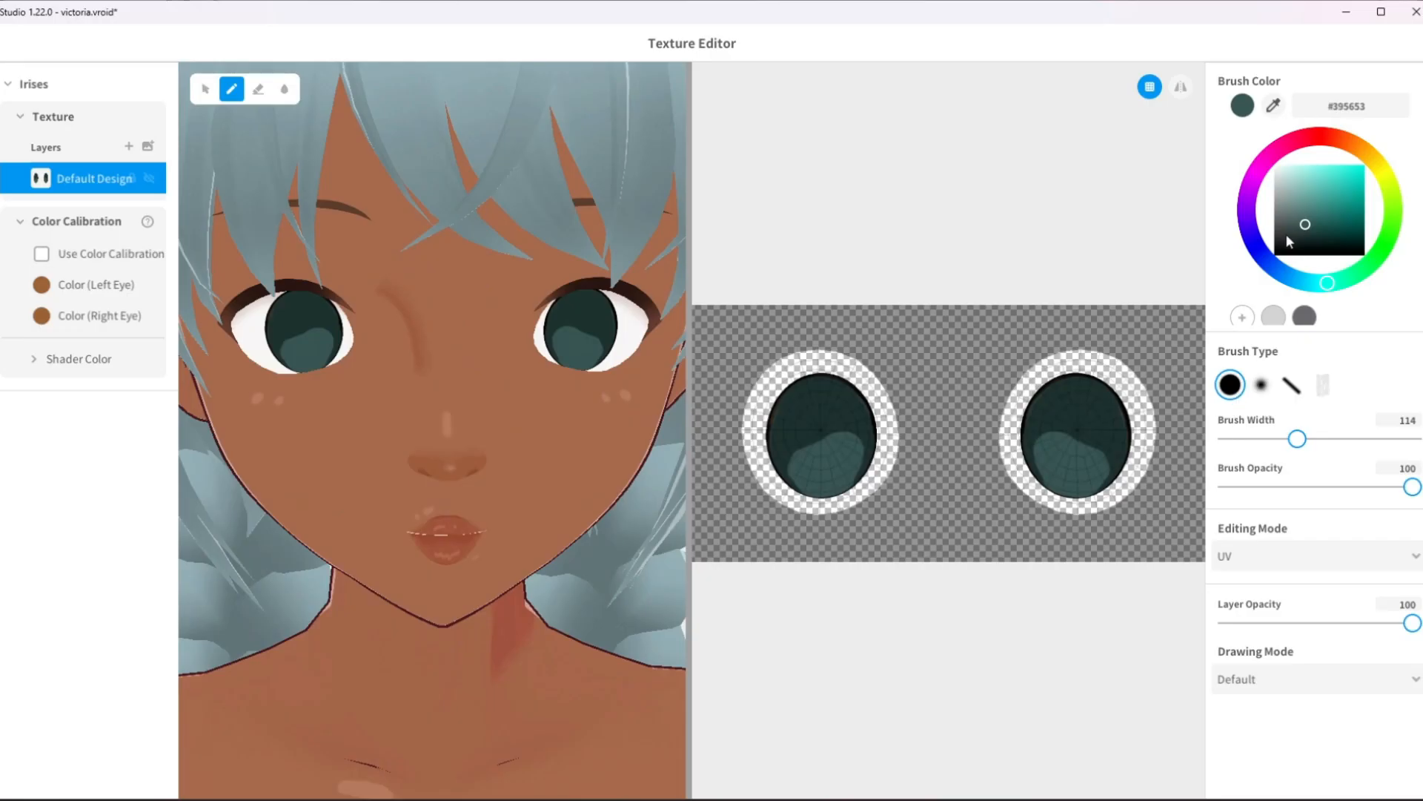
click(1306, 247)
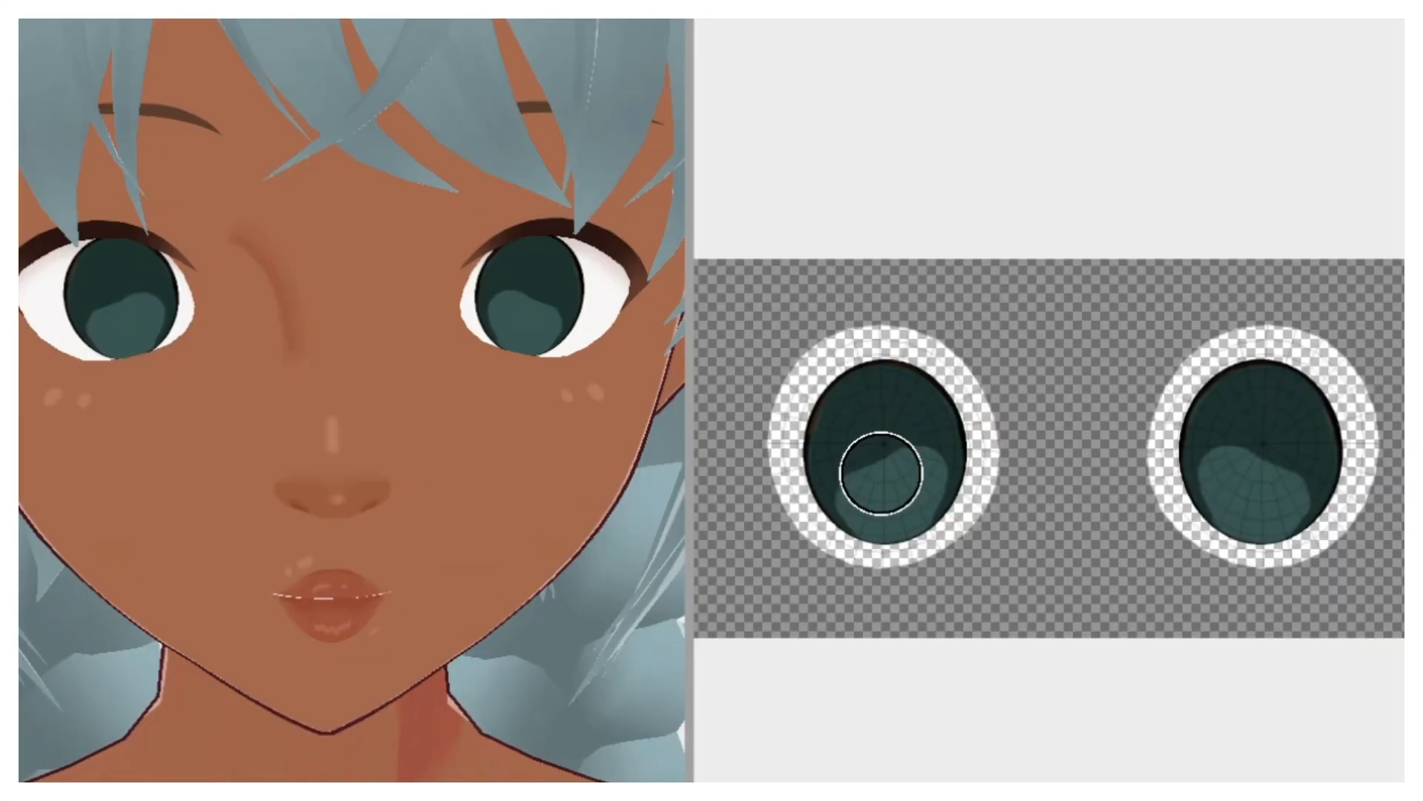
mouse_move(821, 448)
mouse_down()
mouse_move(818, 425)
mouse_move(896, 436)
mouse_move(899, 470)
mouse_move(883, 483)
mouse_move(875, 456)
mouse_move(883, 435)
mouse_move(880, 467)
mouse_move(889, 436)
mouse_move(903, 479)
mouse_move(882, 438)
mouse_up()
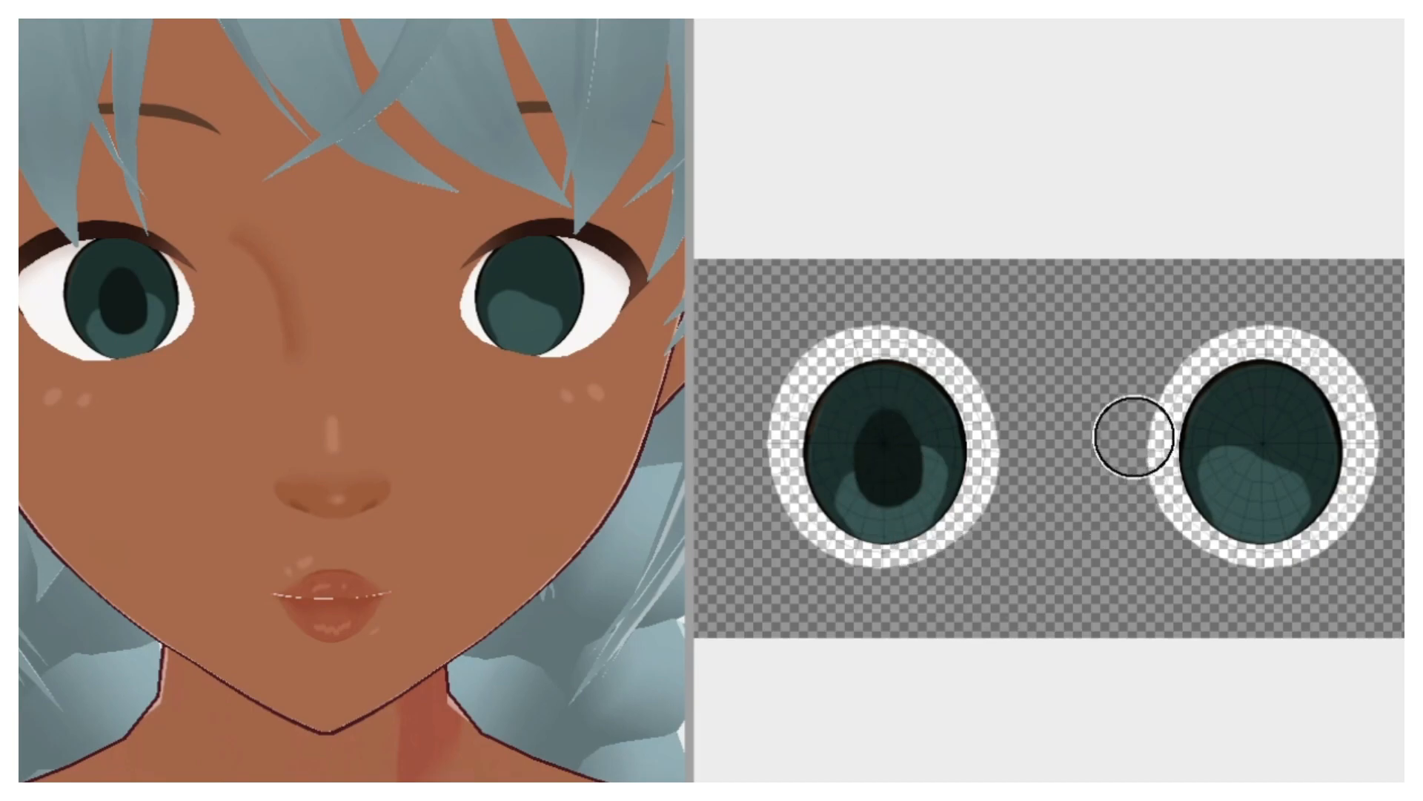
mouse_move(1262, 451)
mouse_down()
mouse_move(1269, 483)
mouse_move(1278, 458)
mouse_move(1265, 423)
mouse_move(1259, 475)
mouse_move(1258, 426)
mouse_move(1270, 467)
mouse_up()
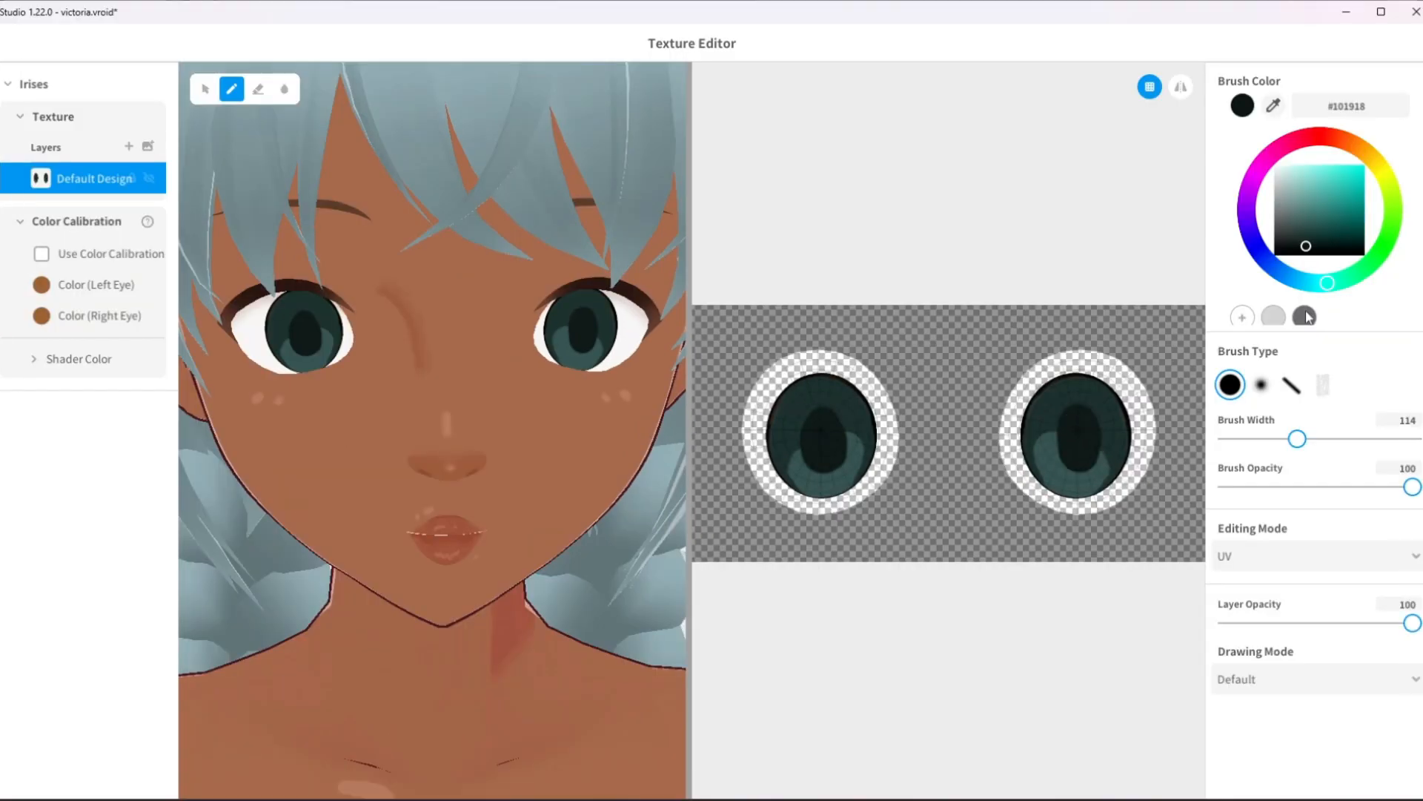
Blur the edges of the lighter teal patches on both irises with a soft brush at width 62
click(1264, 386)
click(284, 90)
drag(1297, 439, 1266, 439)
mouse_move(857, 436)
mouse_down()
mouse_move(858, 464)
mouse_move(907, 431)
mouse_move(857, 442)
mouse_up()
key(ctrl+z)
mouse_move(848, 499)
mouse_down()
mouse_move(839, 470)
mouse_move(848, 521)
mouse_up()
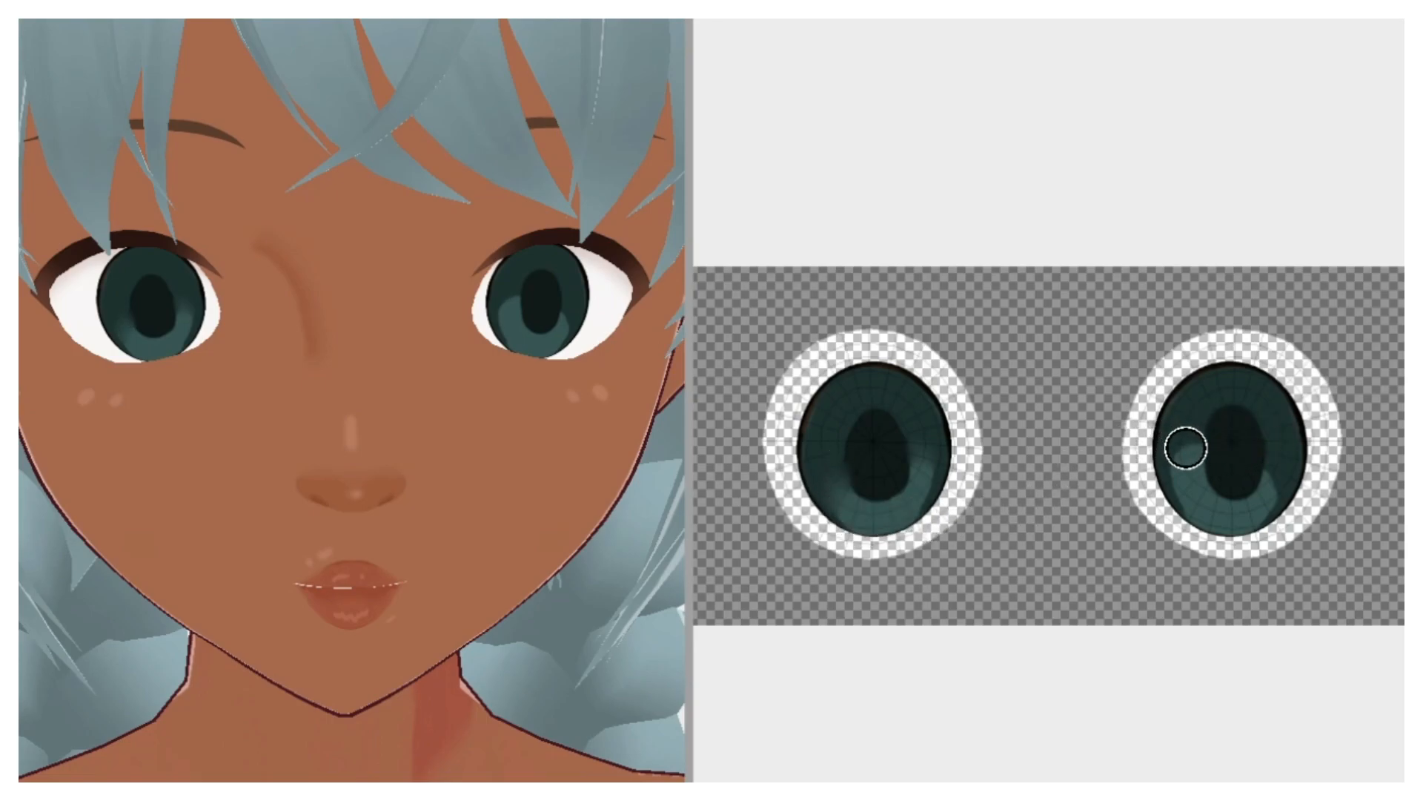
mouse_move(1188, 448)
mouse_down()
mouse_move(1185, 496)
mouse_move(1208, 471)
mouse_move(1198, 483)
mouse_move(1182, 452)
mouse_move(1182, 486)
mouse_move(1195, 454)
mouse_up()
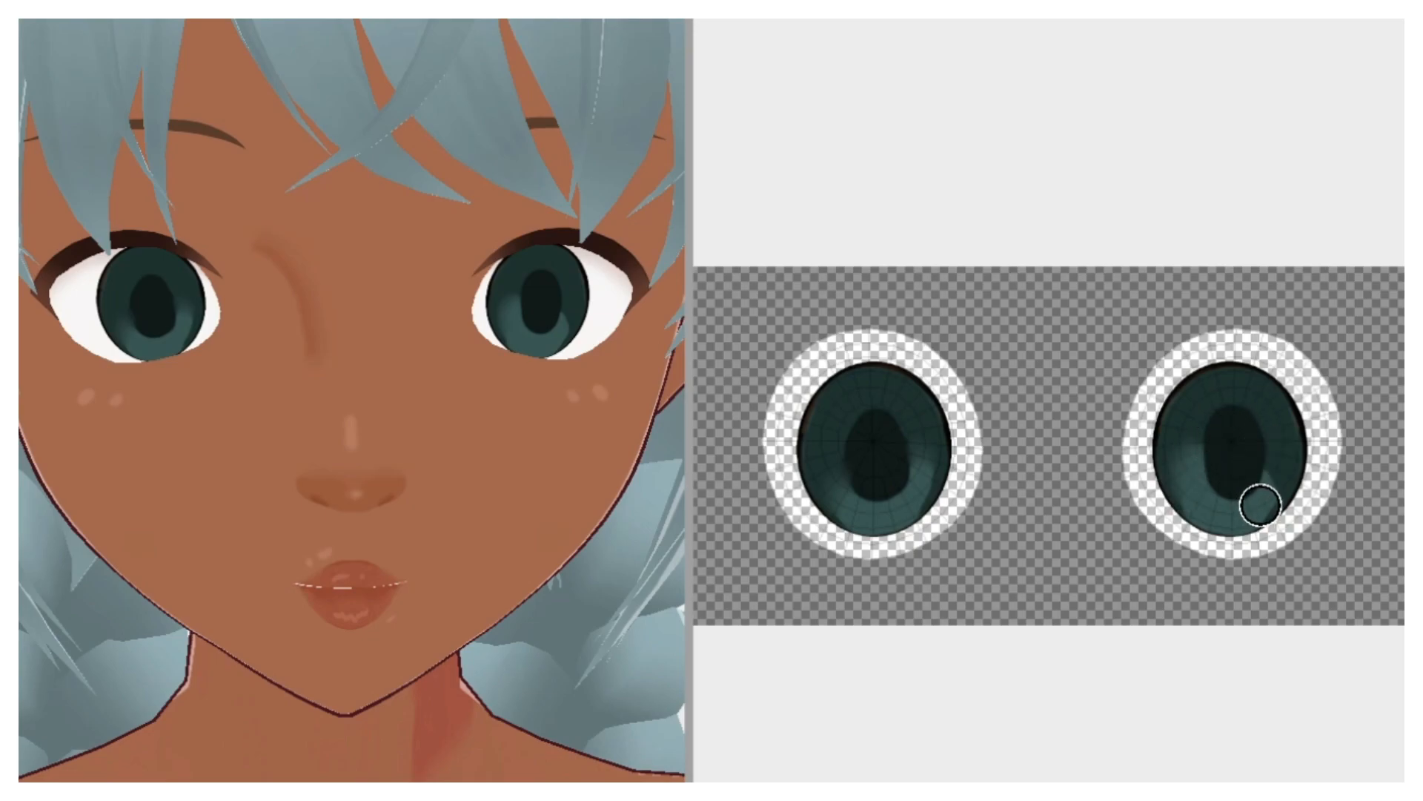
drag(1272, 480, 1260, 508)
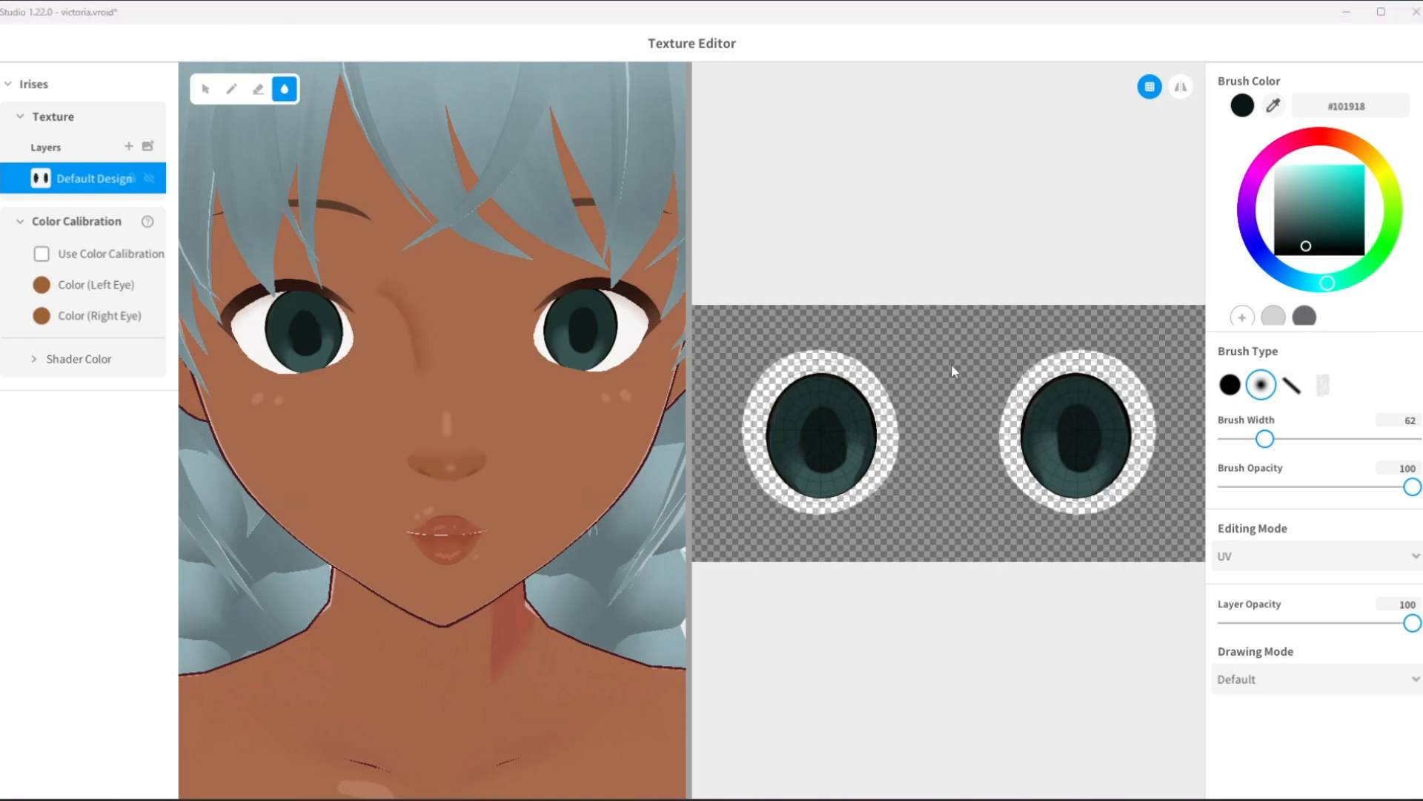
Paint a round highlight with two smaller dots above it on each iris in #DFF1EF, using the hard brush
click(1289, 176)
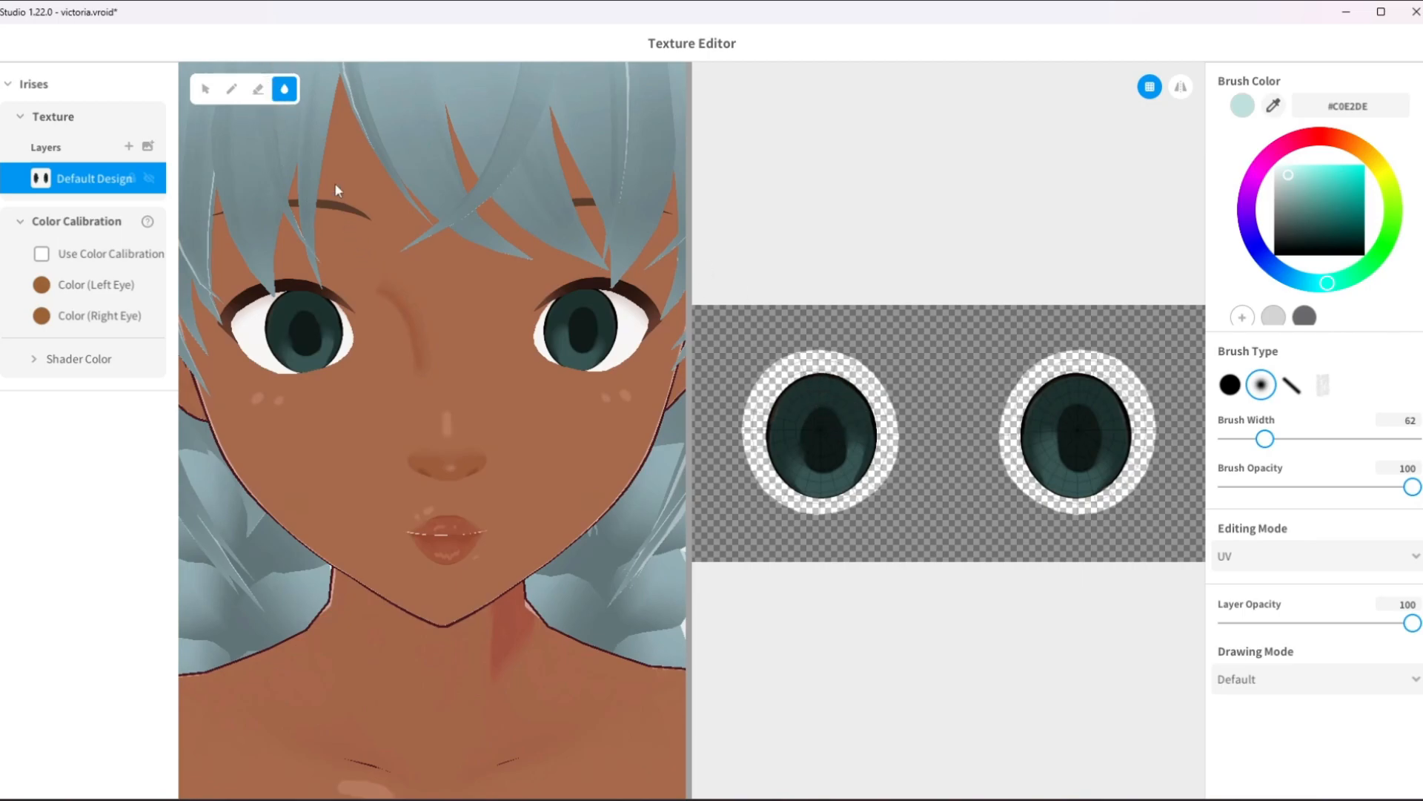
click(231, 89)
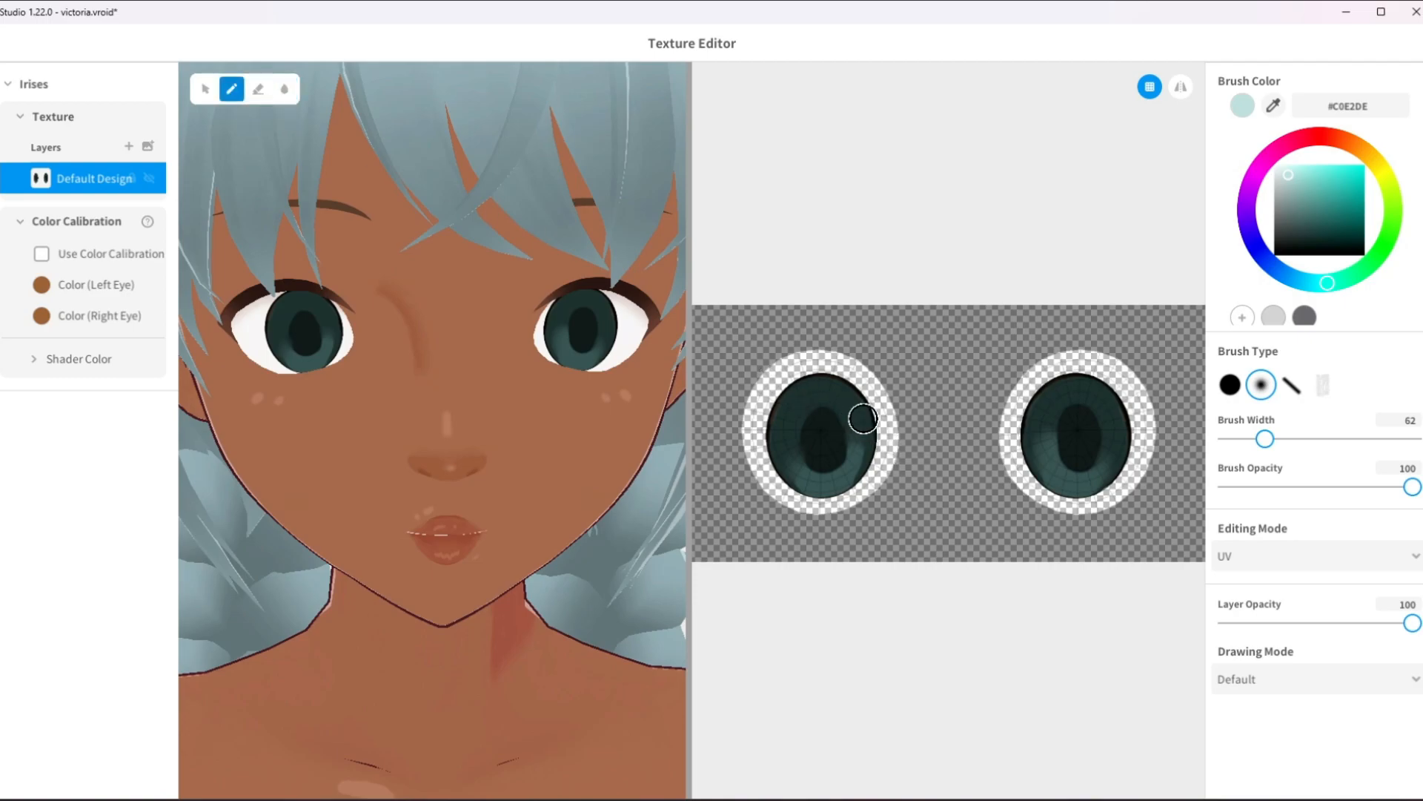
click(1231, 386)
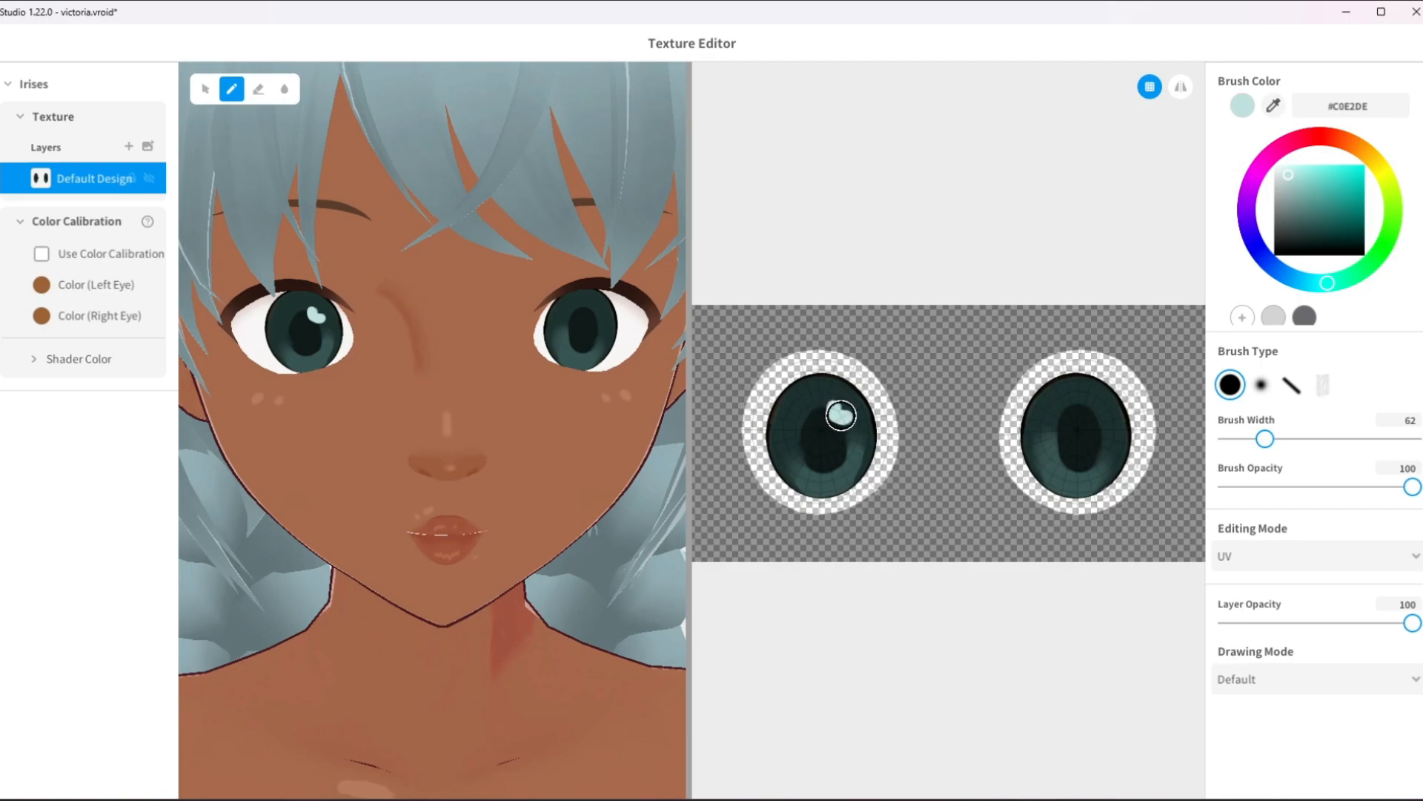
click(1283, 170)
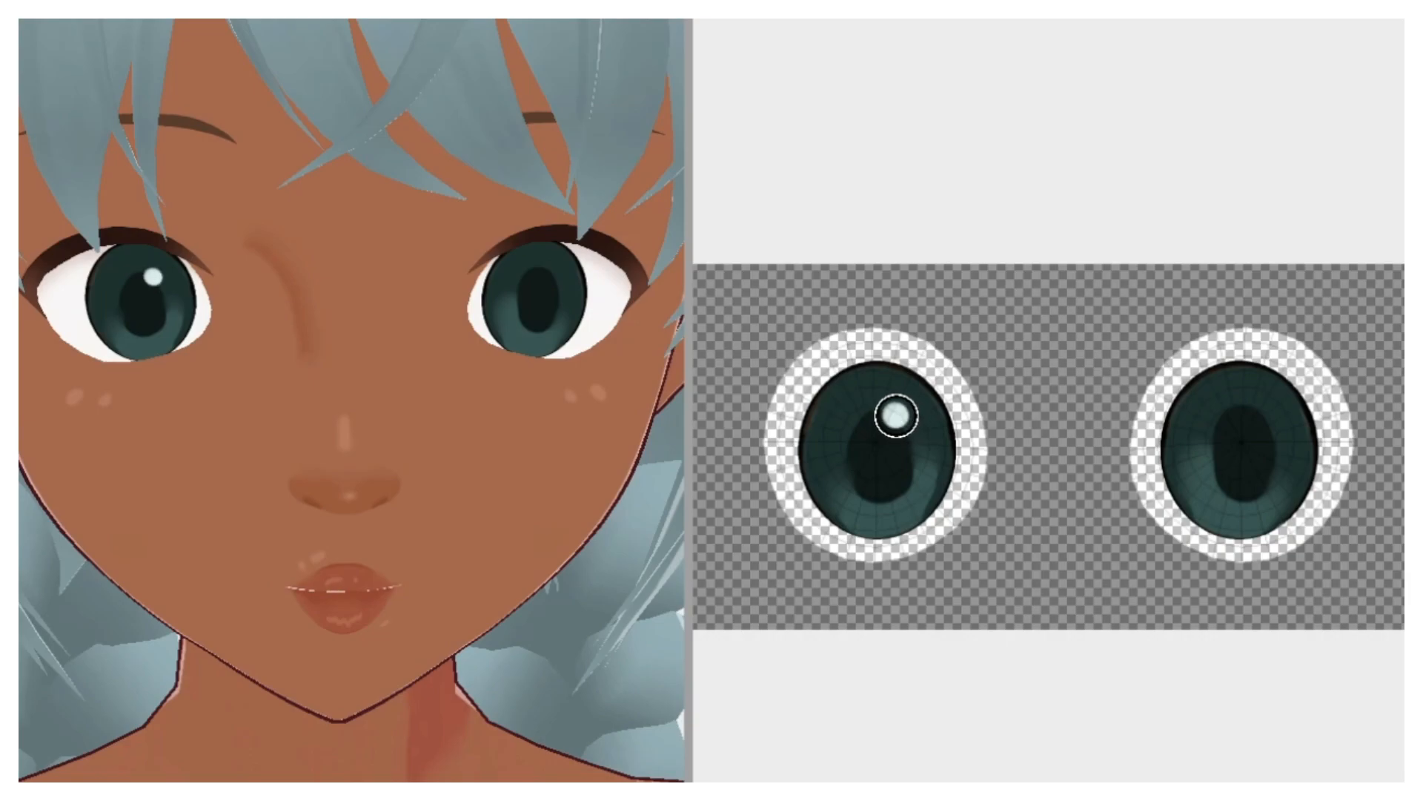
click(897, 416)
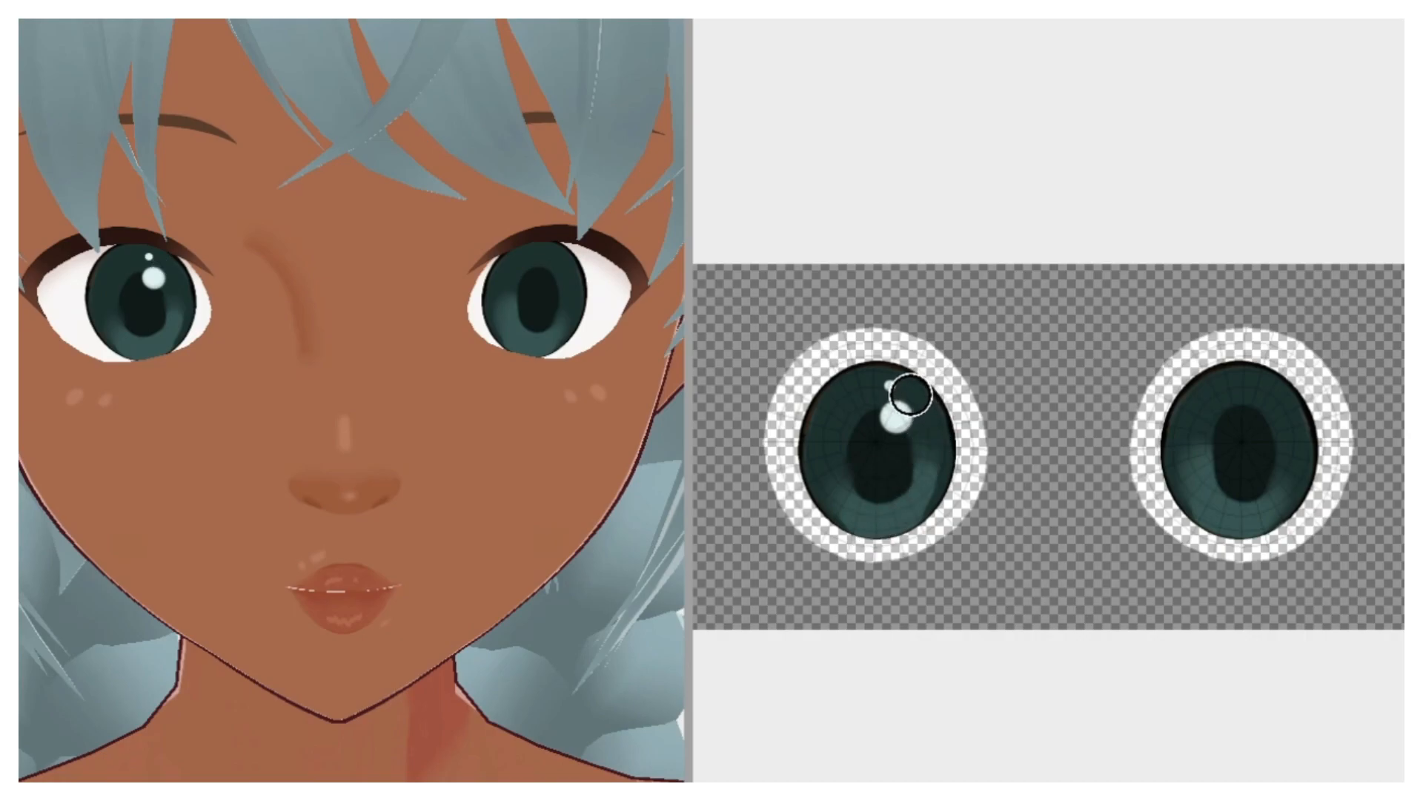
click(909, 396)
key(ctrl+z)
click(913, 394)
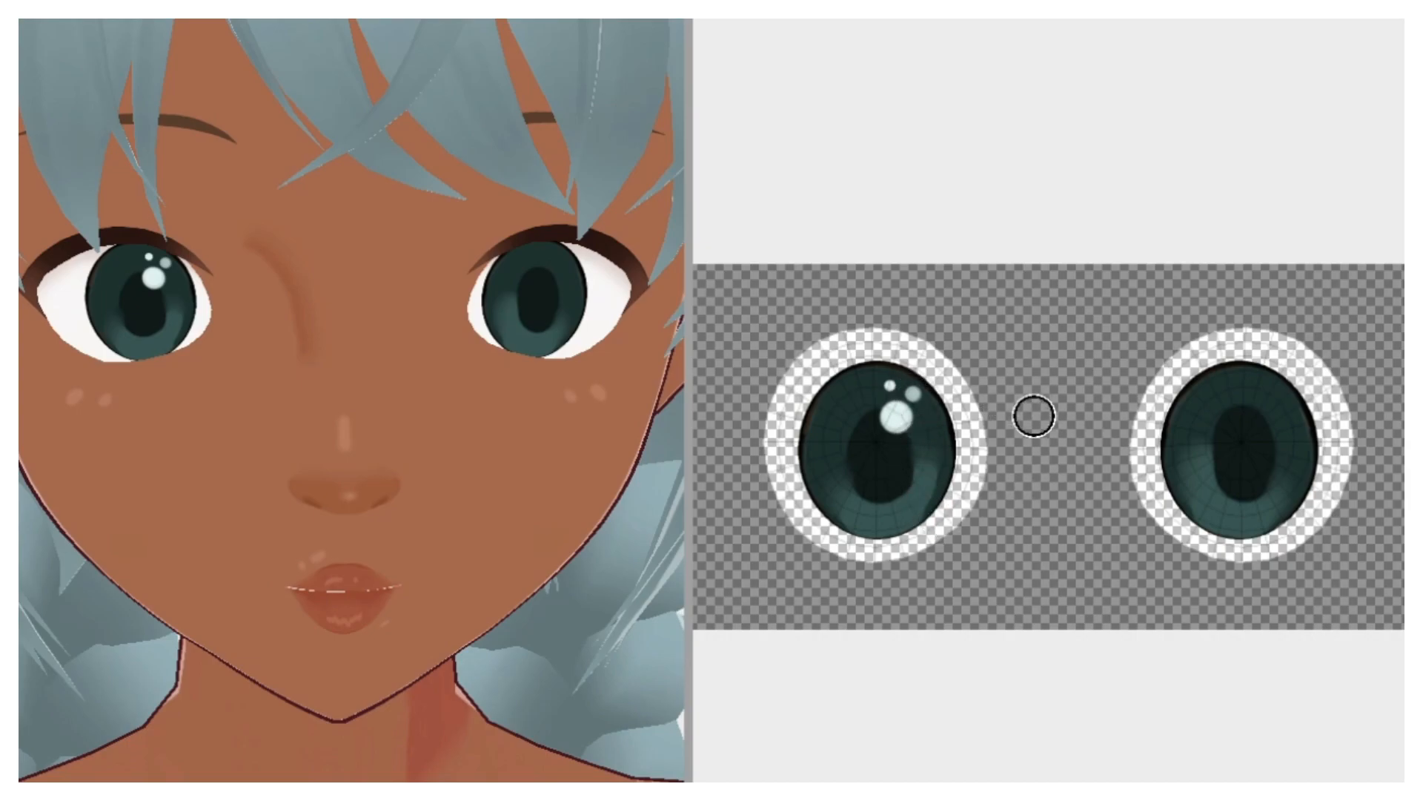
click(1257, 414)
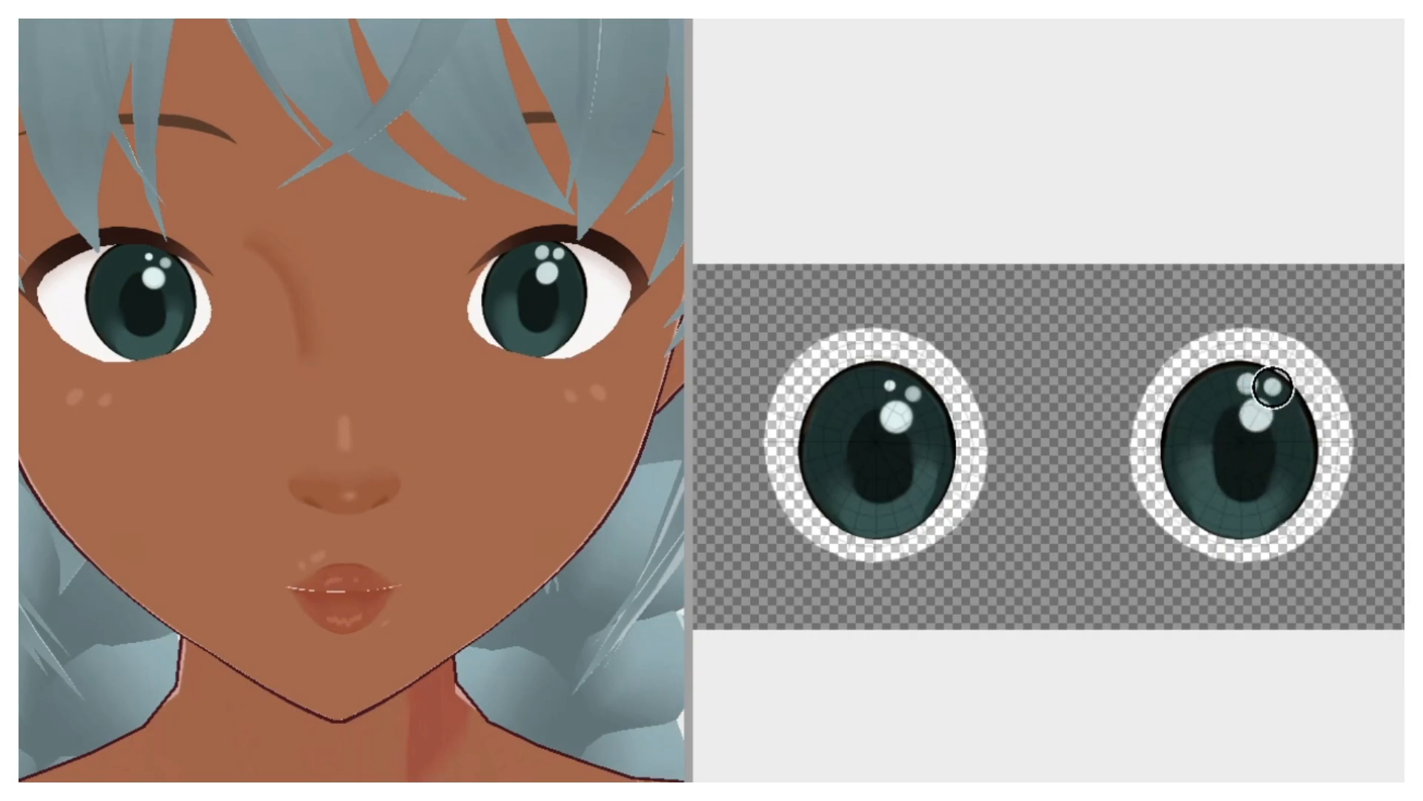
click(1274, 388)
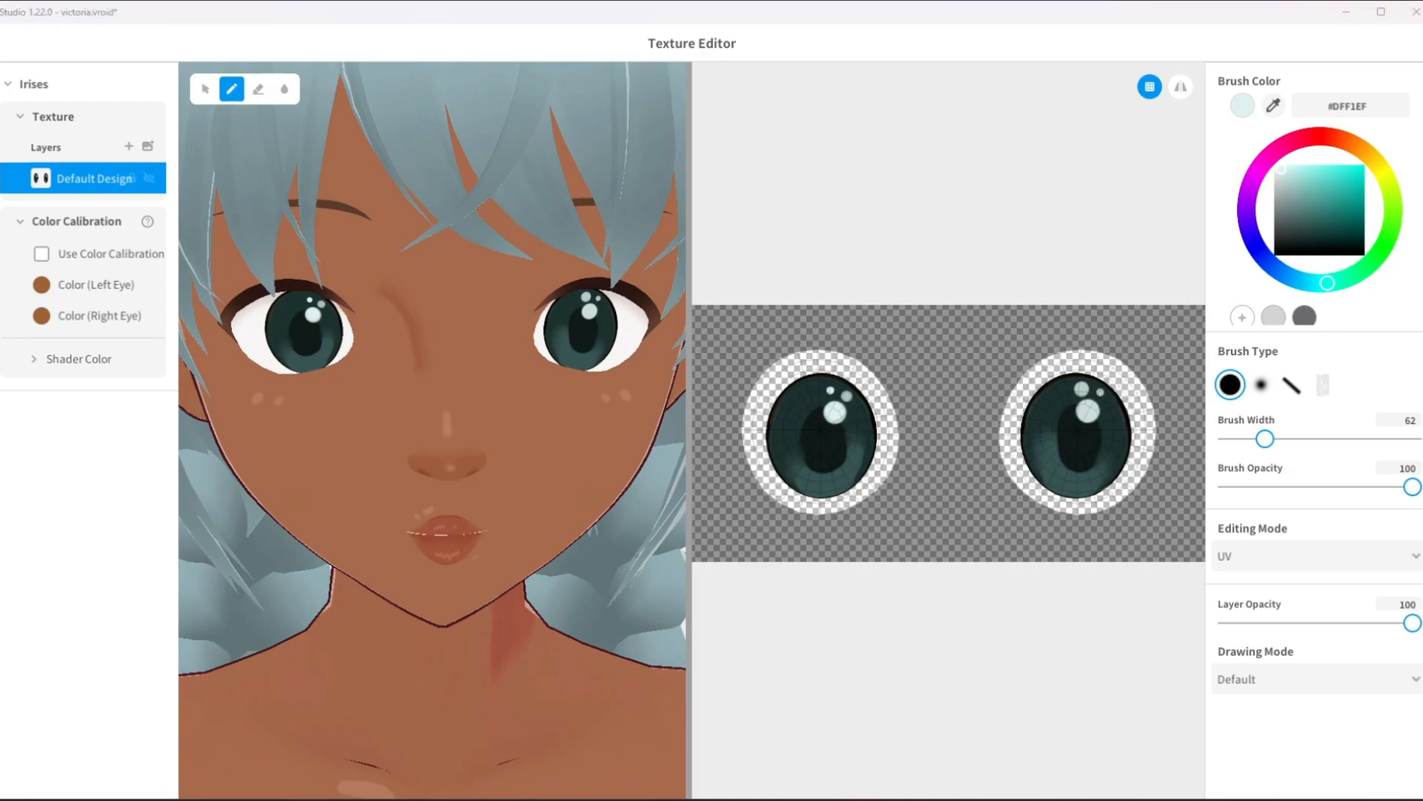
Add a new layer and paint a wavy reflection with small end dots in #A8C3C0 along each iris's lower edge, soft brush width 32
click(285, 91)
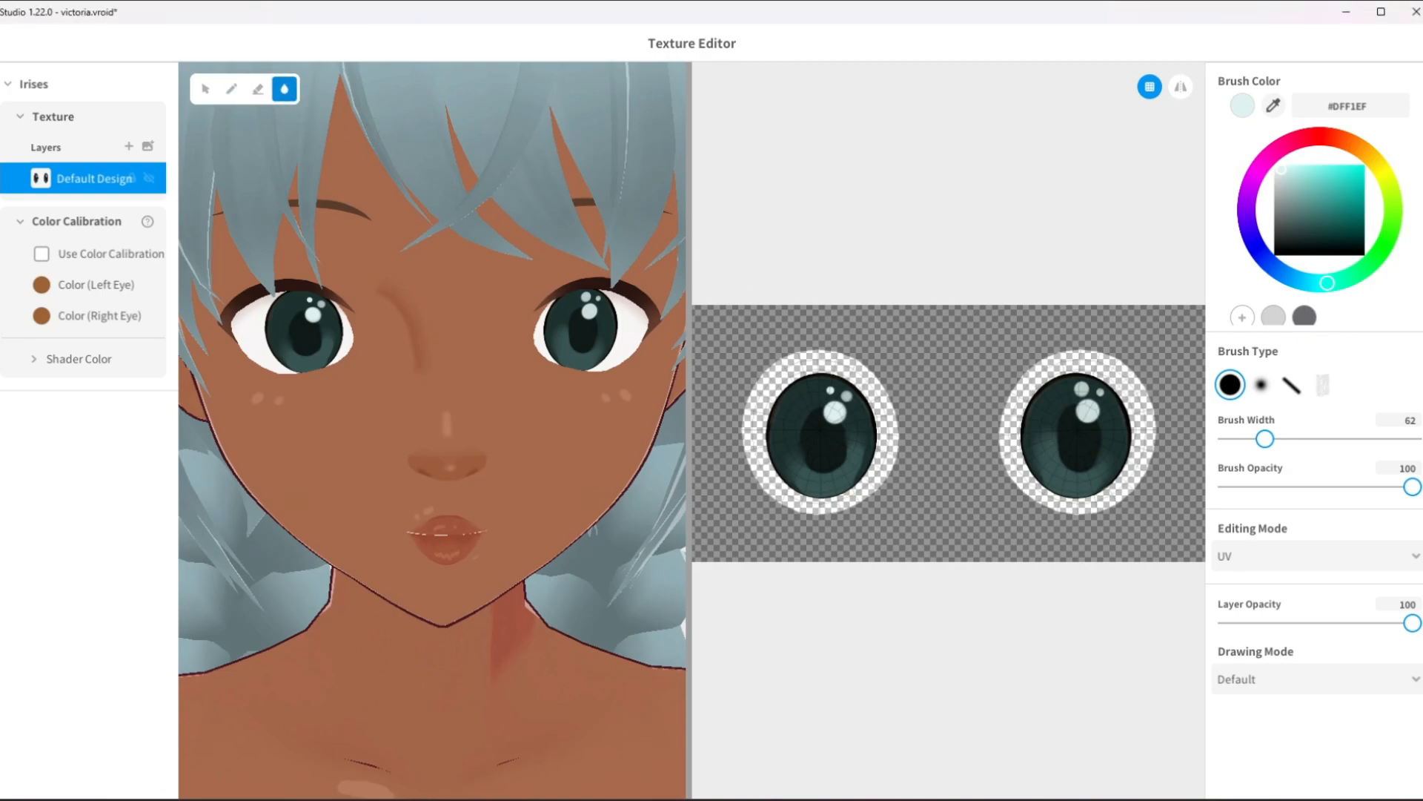
click(1261, 385)
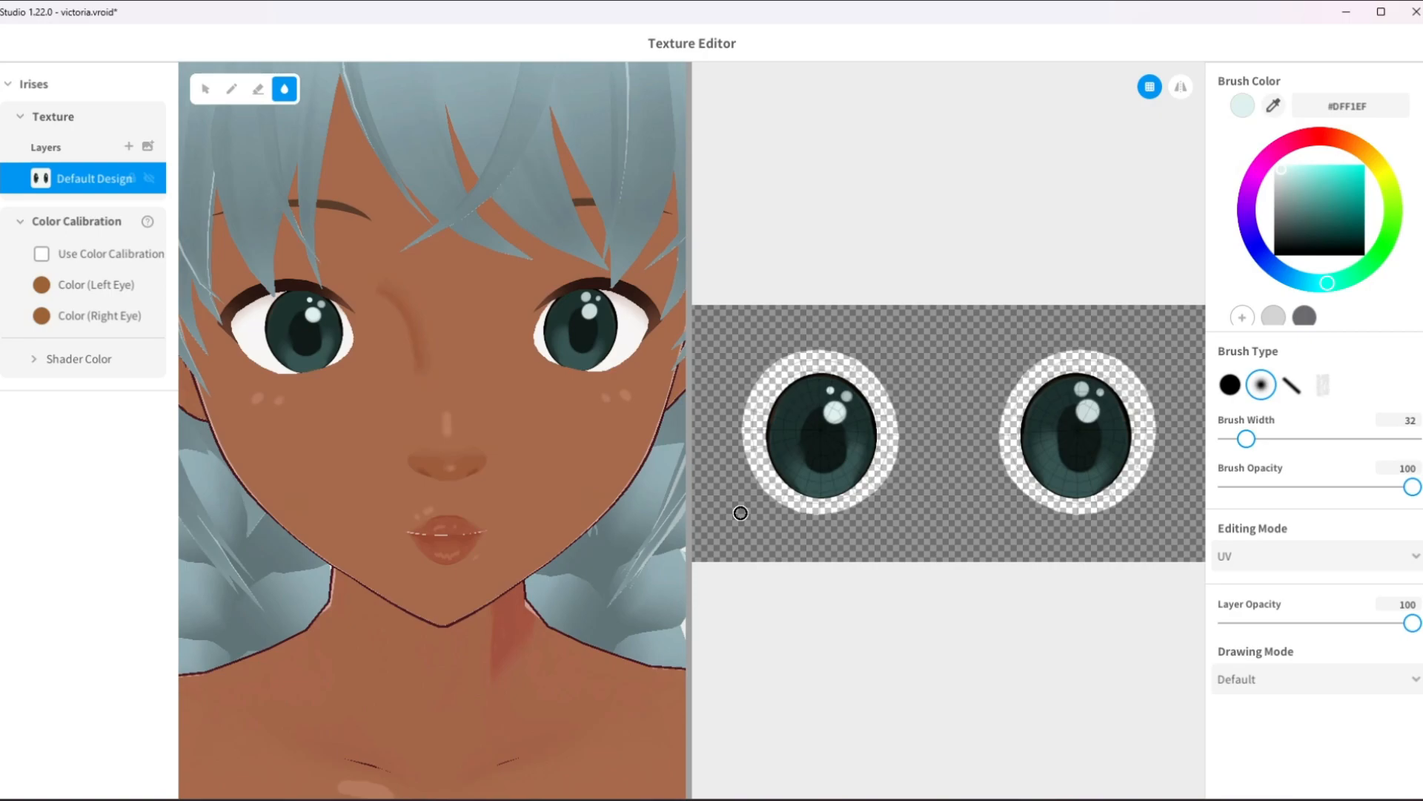
right_drag(518, 473, 506, 467)
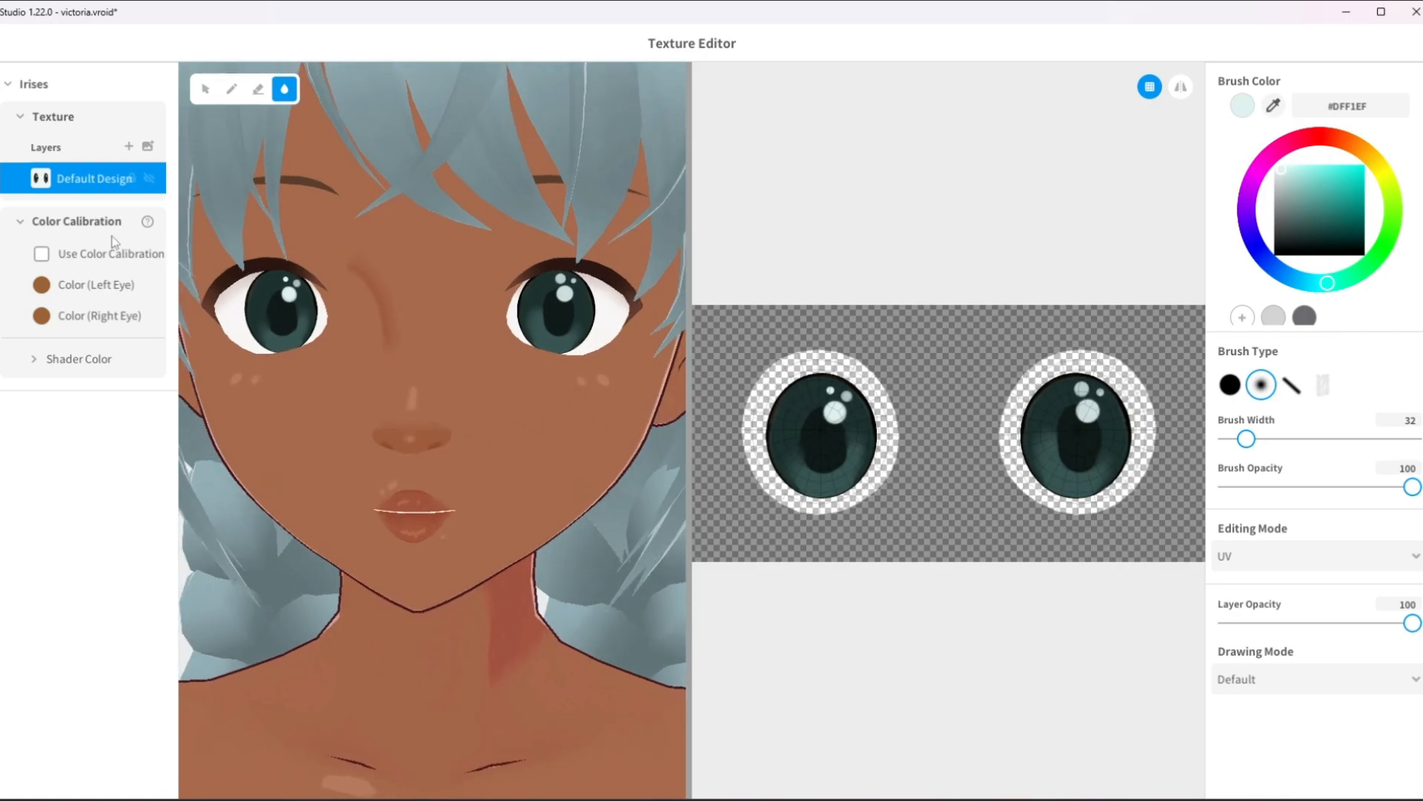
click(129, 146)
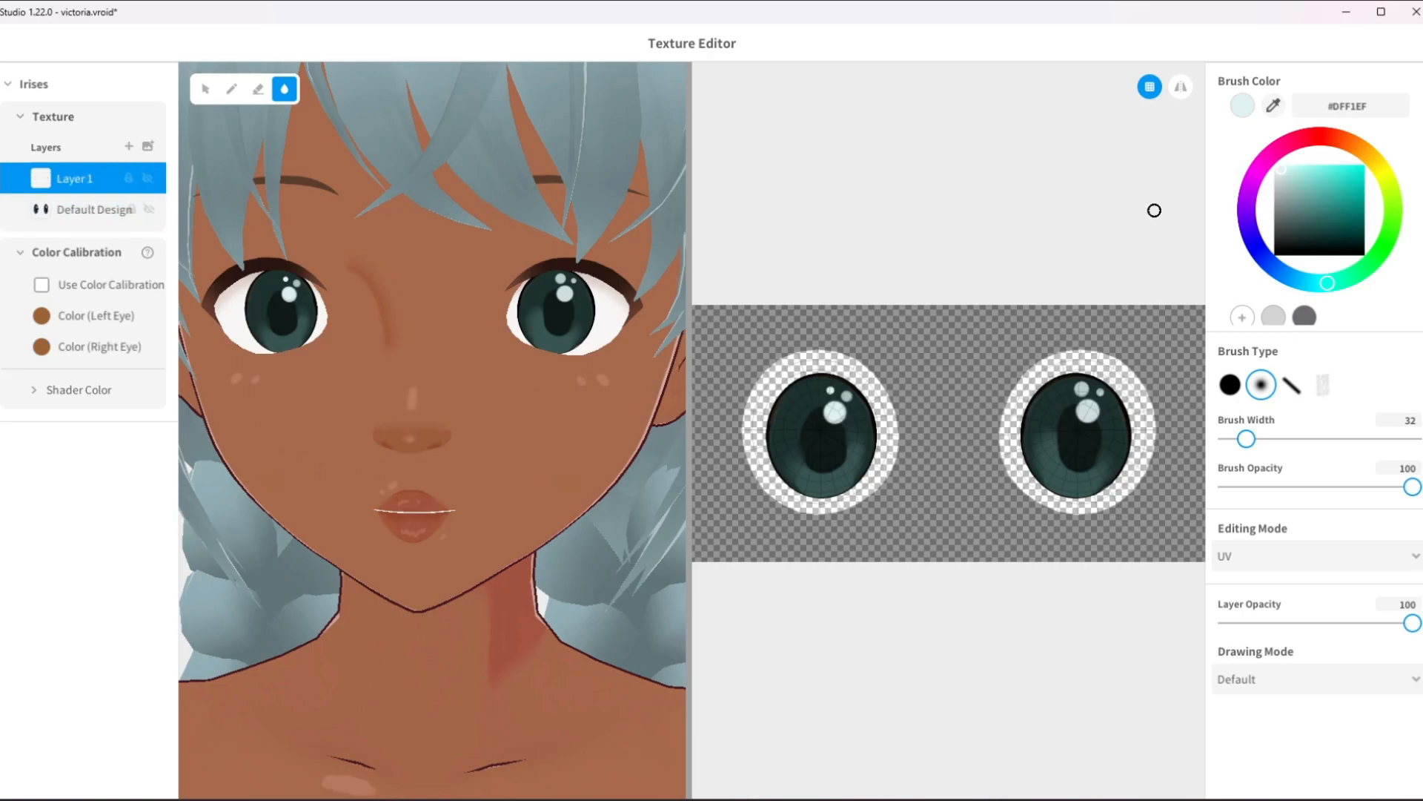
click(1278, 175)
drag(1280, 179, 1287, 184)
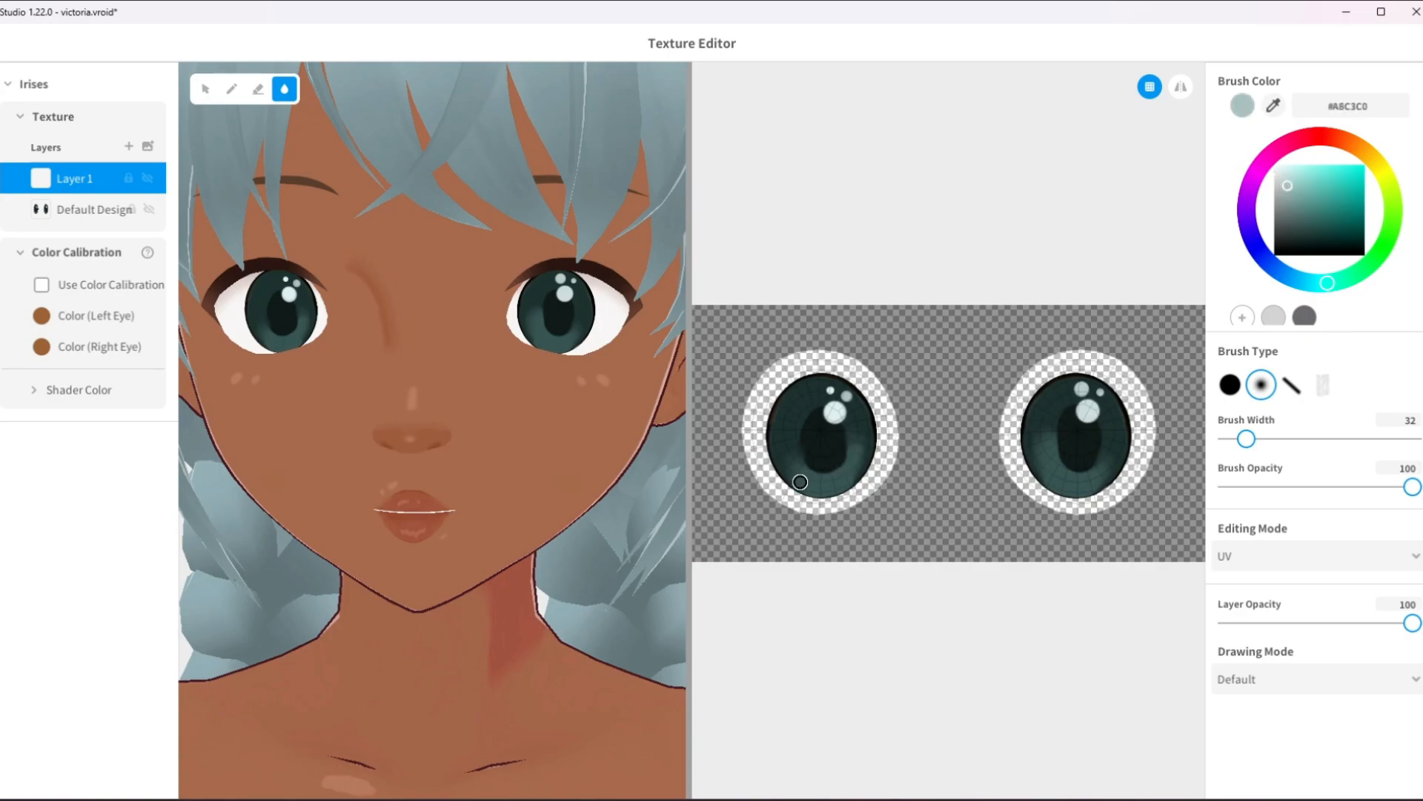
click(231, 89)
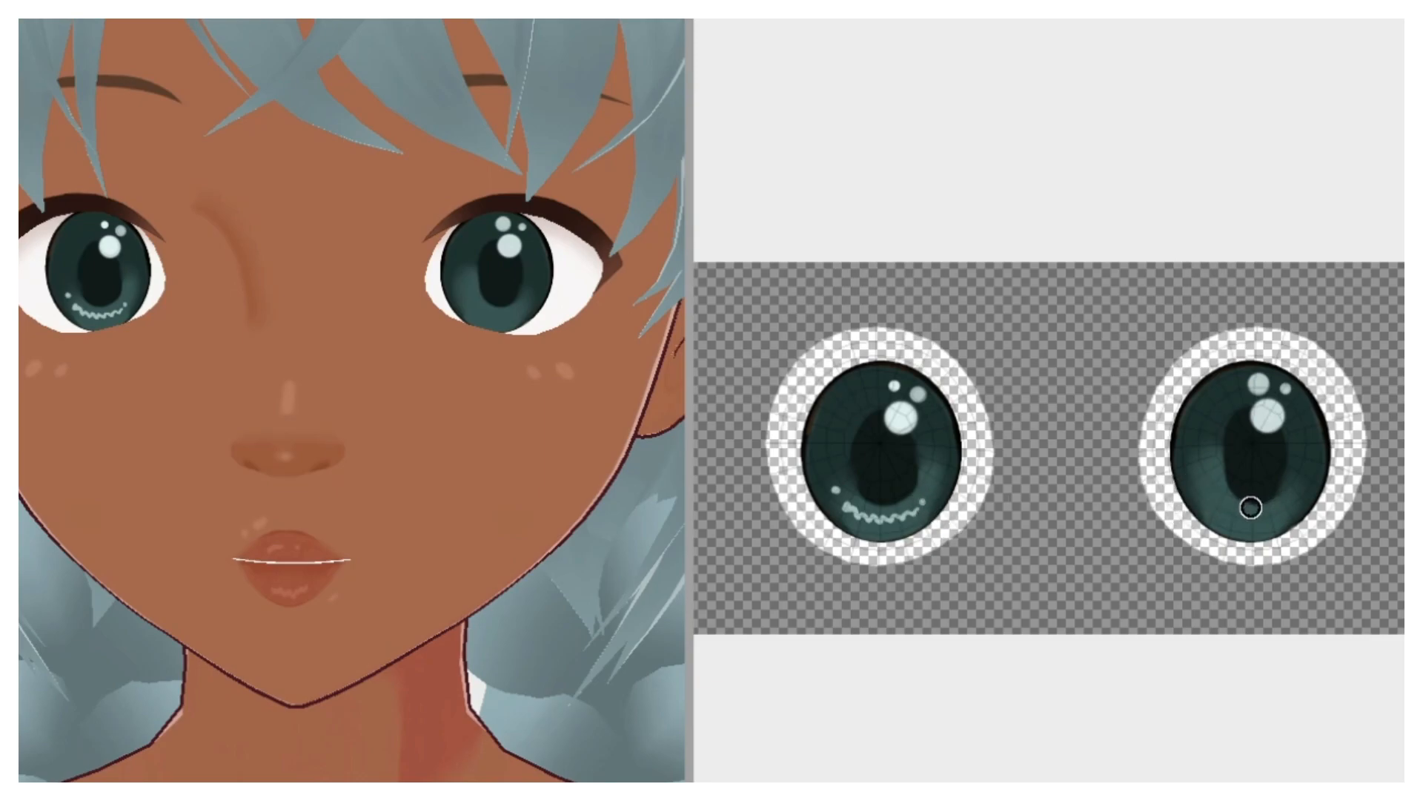
click(1216, 507)
click(1234, 514)
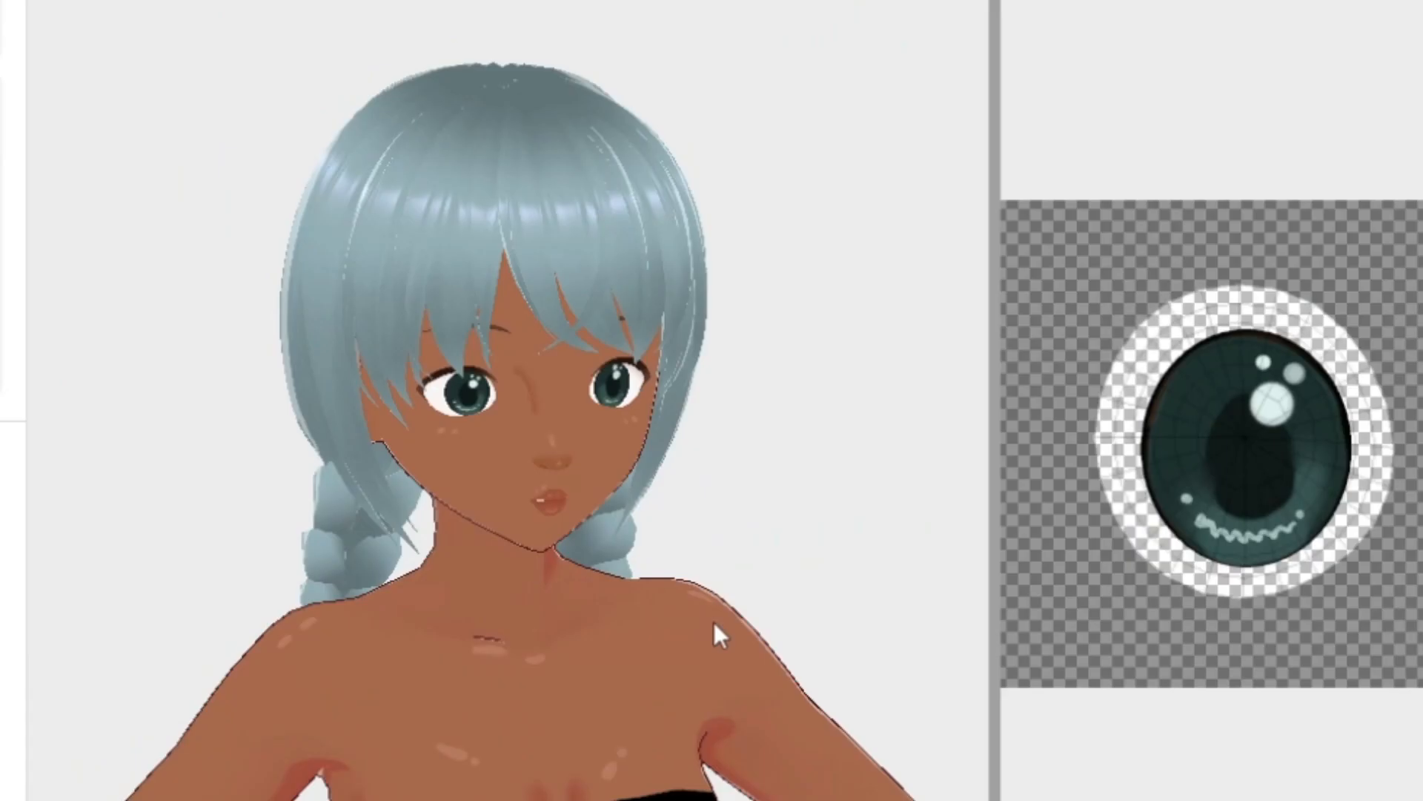
mouse_move(713, 619)
right_down()
mouse_move(656, 613)
mouse_move(699, 603)
right_up()
scroll(685, 646, up, 5)
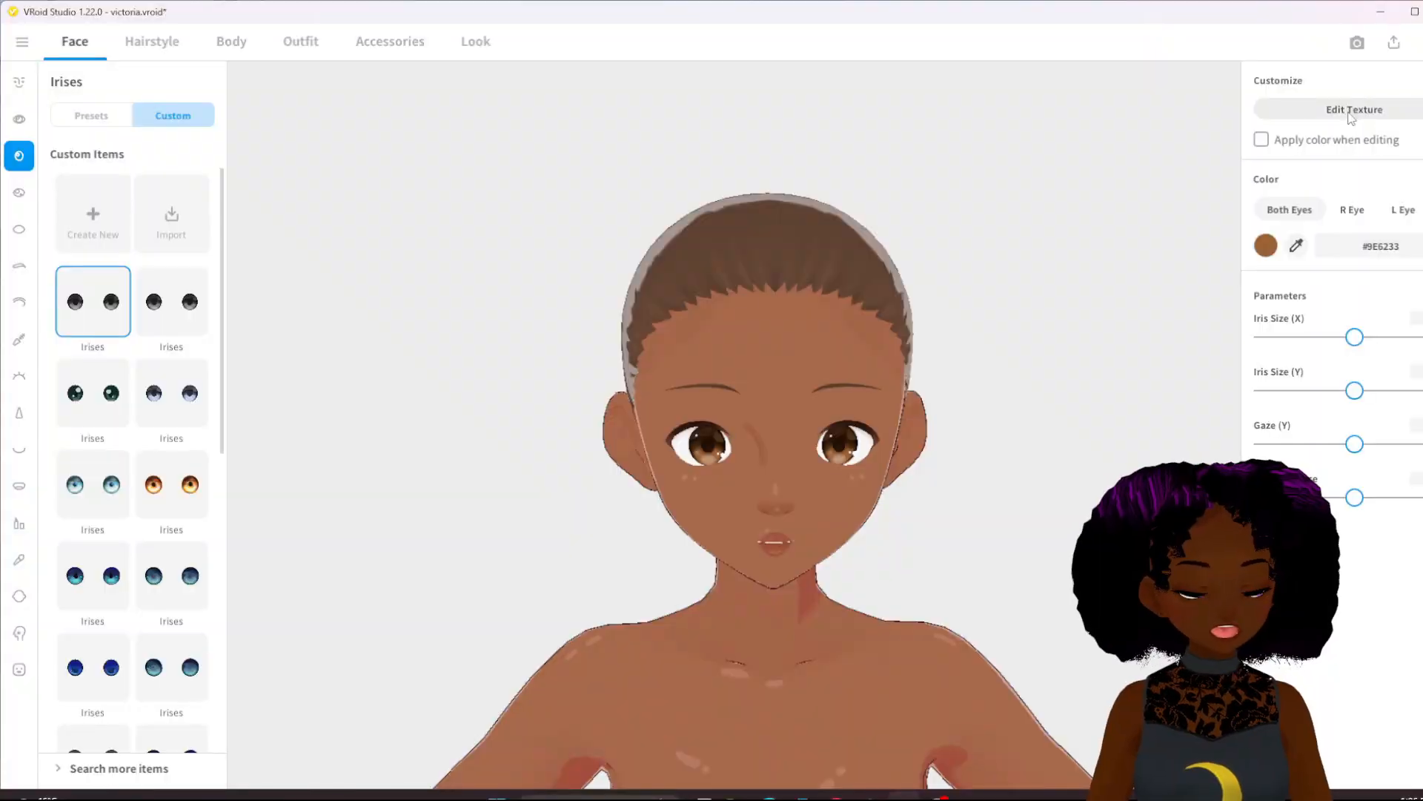
Open the texture of the selected brown irises for editing and turn on mirrored painting
click(1350, 110)
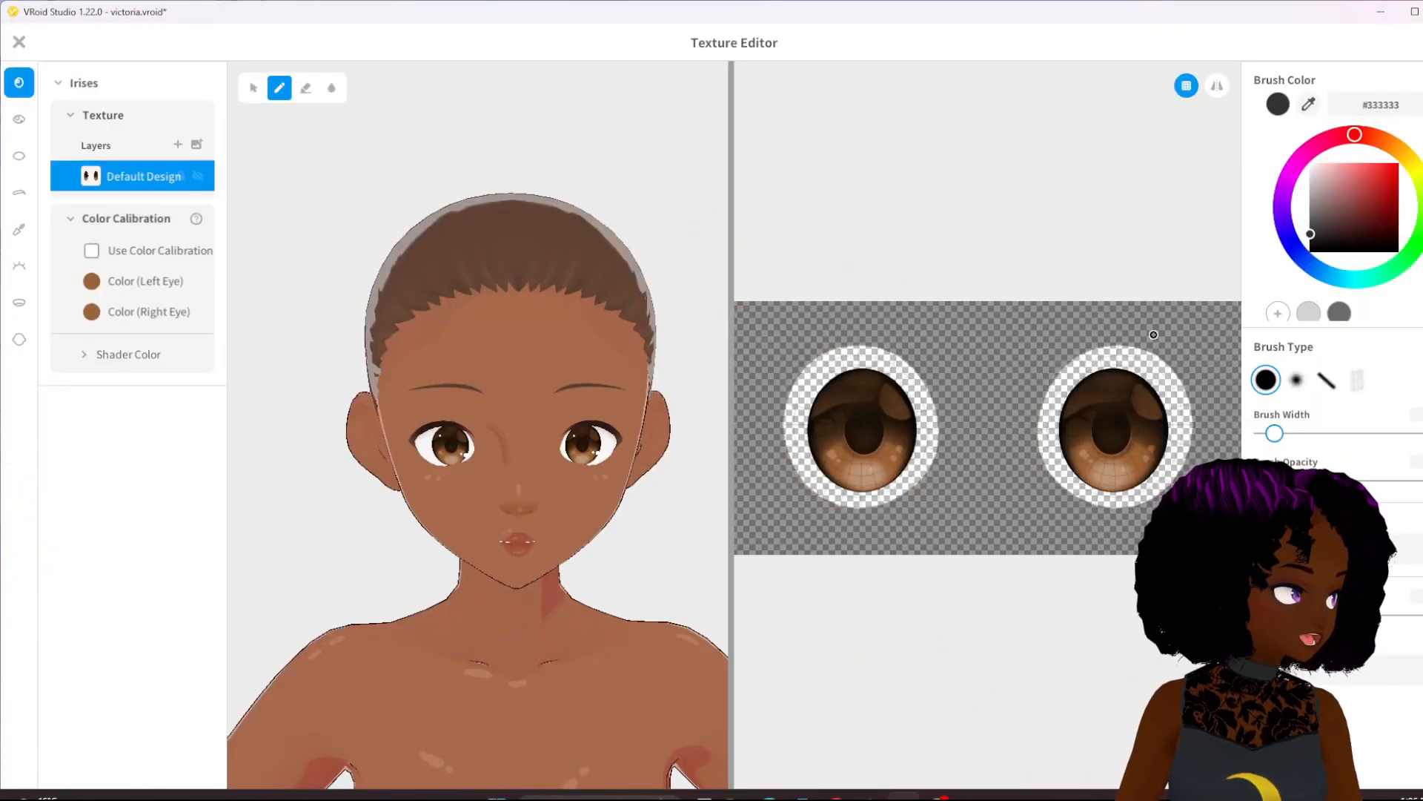
scroll(1009, 379, up, 5)
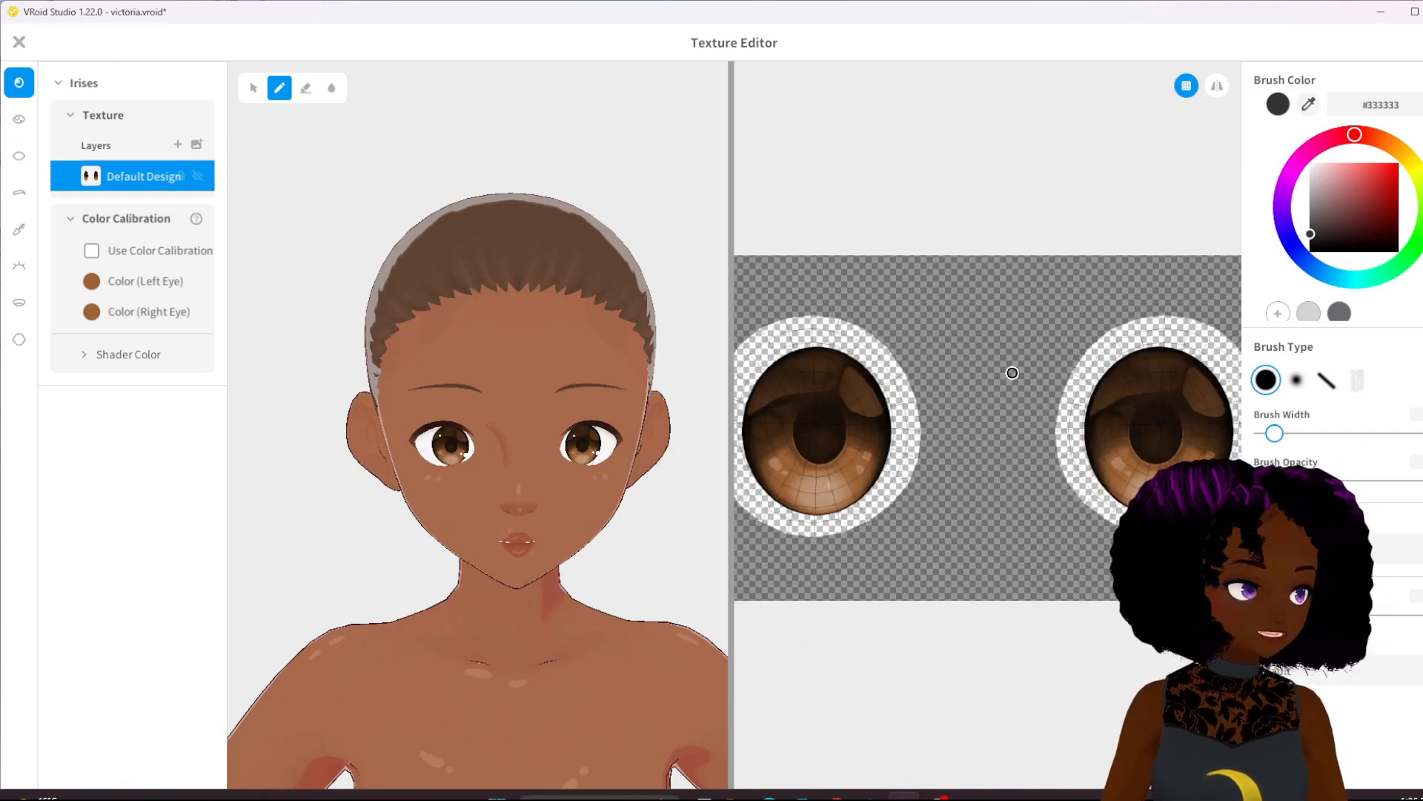
middle_drag(952, 391, 1185, 272)
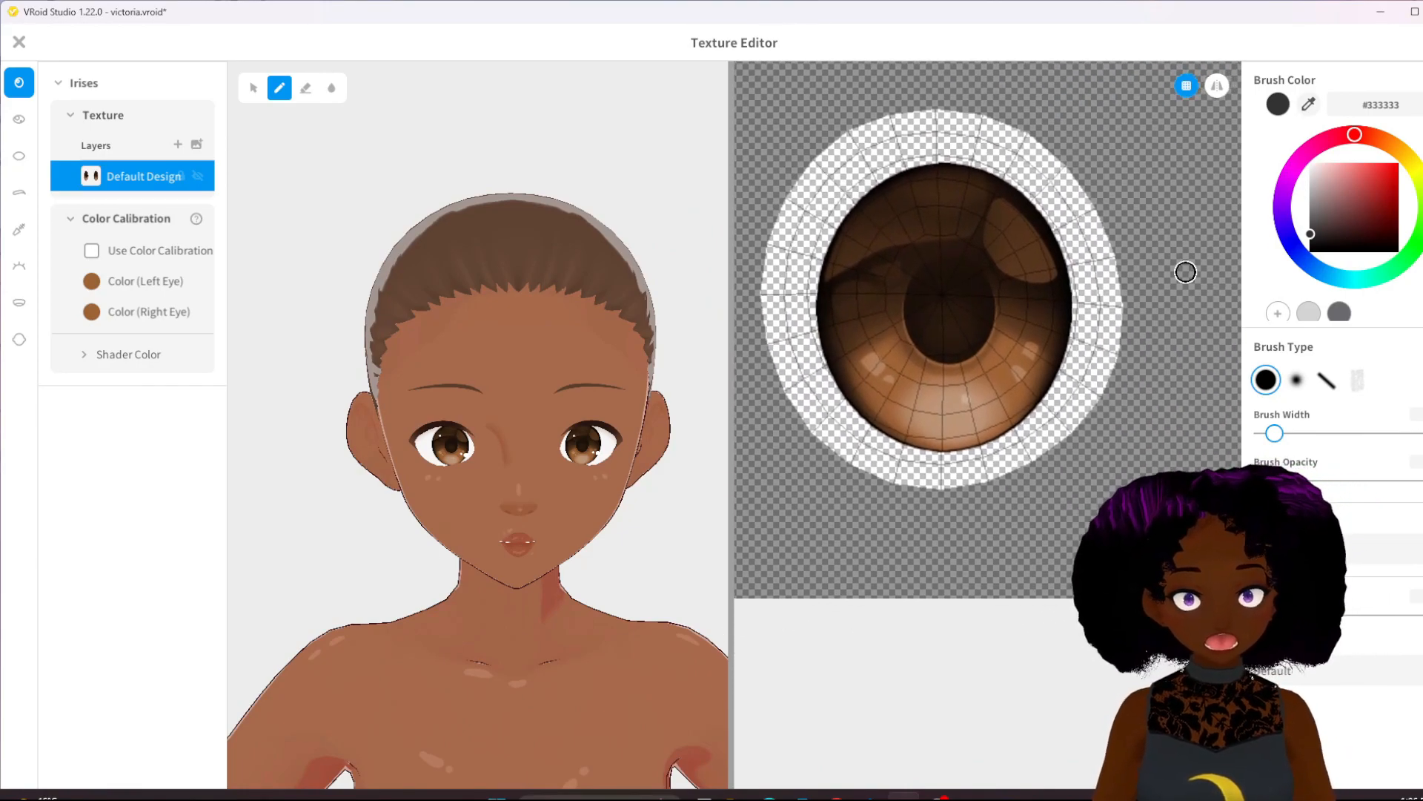
click(1378, 277)
click(1361, 232)
click(1221, 89)
Test several base color shades with mirrored strokes over the upper part of the brown irises
drag(926, 194, 874, 241)
click(1380, 234)
click(1383, 222)
mouse_move(964, 197)
mouse_down()
mouse_move(931, 216)
mouse_move(880, 308)
mouse_move(905, 314)
mouse_up()
click(1340, 229)
drag(915, 245, 901, 311)
click(1358, 232)
drag(956, 222, 908, 296)
drag(970, 236, 902, 278)
Undo the last test strokes and cover both irises completely in dark green #154723 with a wider mirrored brush
click(1404, 260)
key(ctrl+z)
key(ctrl+z)
click(1372, 227)
mouse_move(946, 215)
mouse_down()
mouse_move(883, 261)
mouse_move(893, 280)
mouse_up()
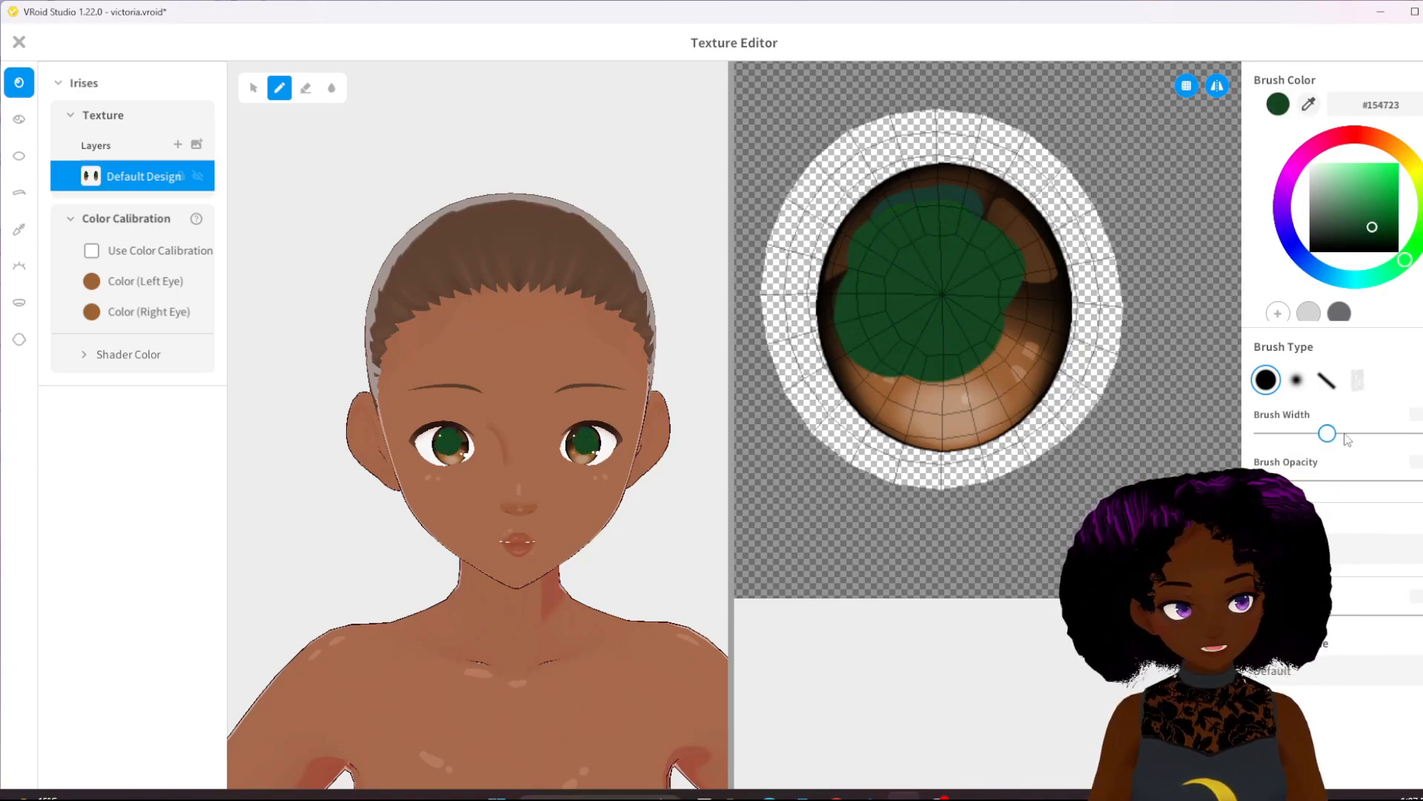
click(1344, 434)
mouse_move(953, 207)
mouse_down()
mouse_move(947, 238)
mouse_move(926, 227)
mouse_move(892, 265)
mouse_move(894, 351)
mouse_move(944, 378)
mouse_move(995, 346)
mouse_move(997, 295)
mouse_move(959, 239)
mouse_move(800, 330)
mouse_up()
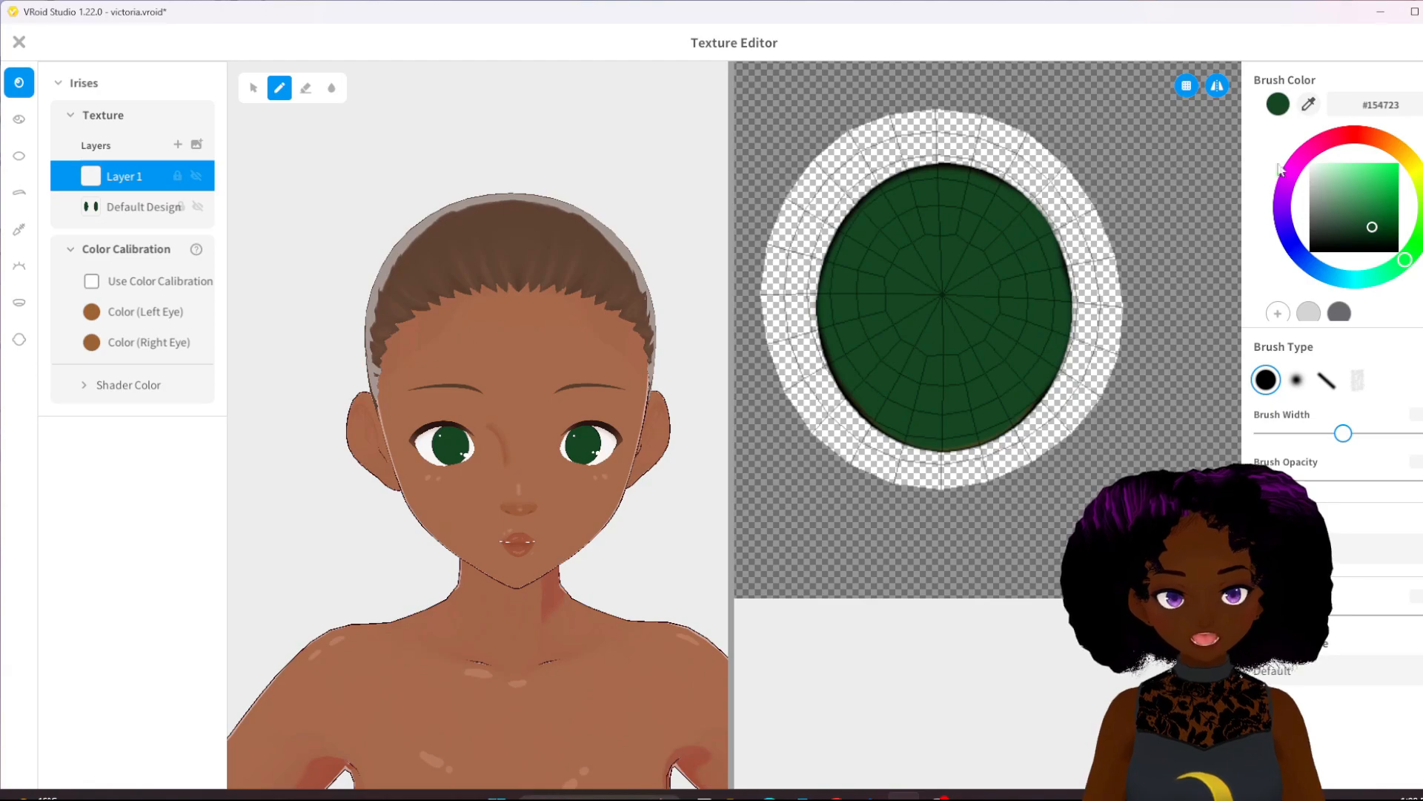
Turn off mirroring and paint a pupil merging into dark upper shading in #0B1B10 on each iris, on the new layer
click(1362, 241)
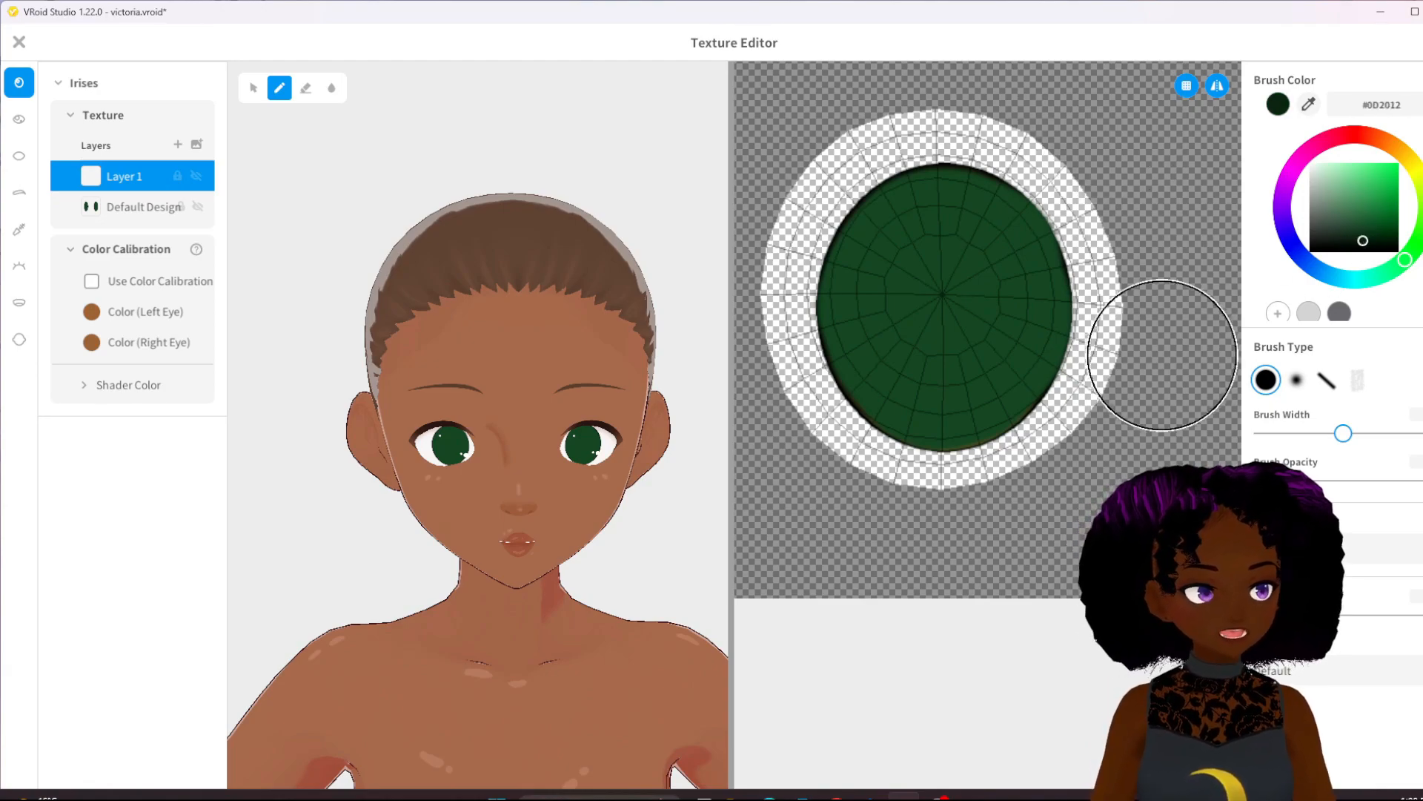
click(1217, 85)
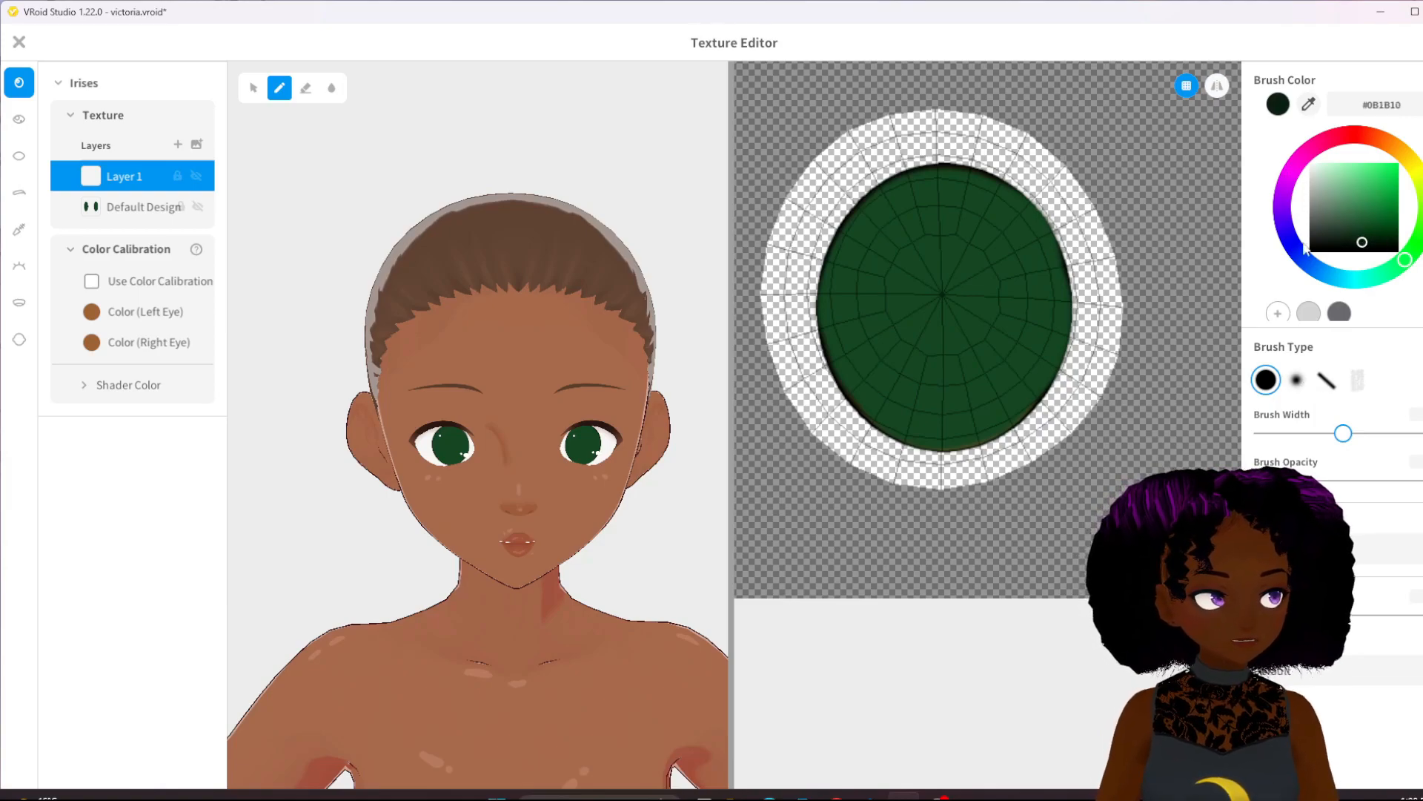
click(958, 278)
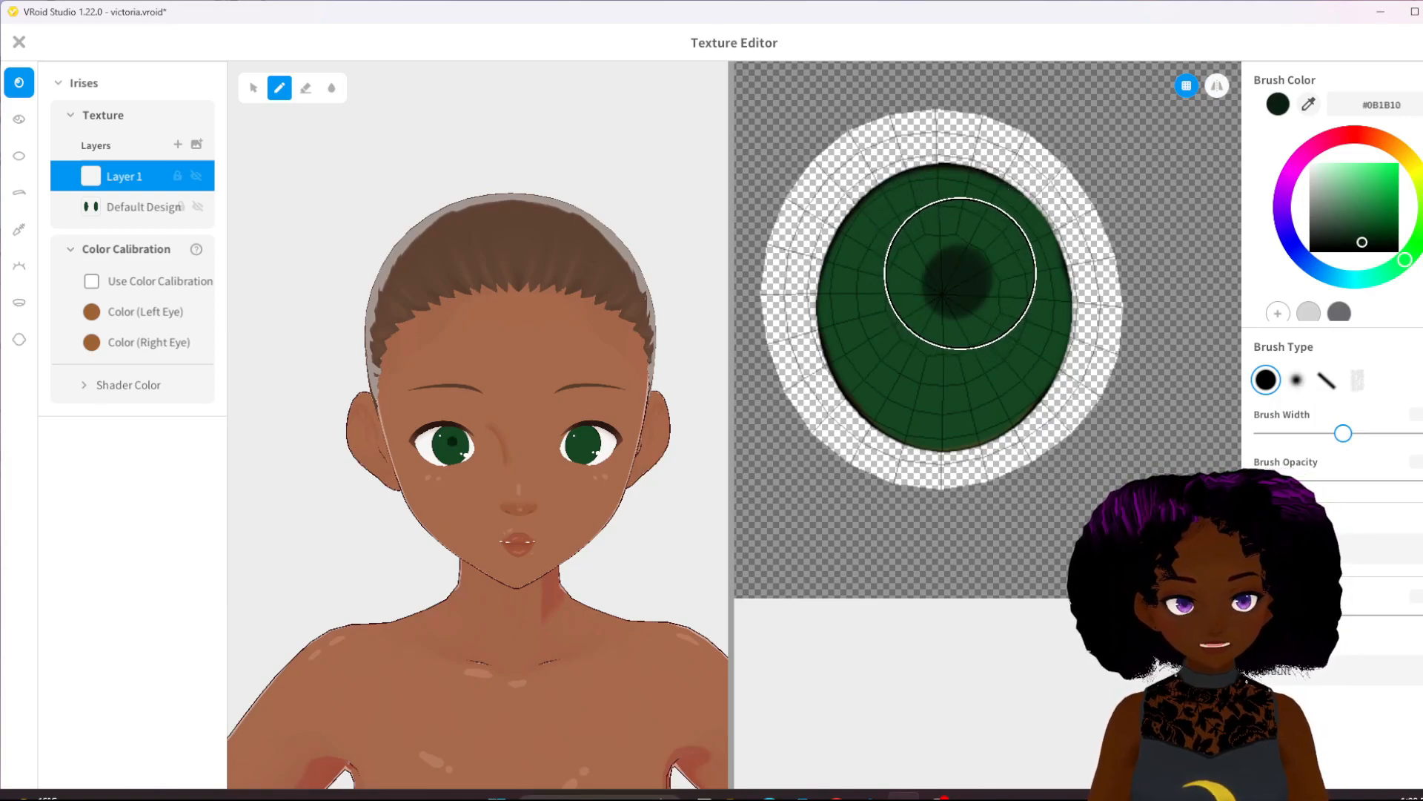
mouse_move(937, 296)
mouse_down()
mouse_move(986, 250)
mouse_move(934, 197)
mouse_move(867, 244)
mouse_move(966, 286)
mouse_move(947, 350)
mouse_move(964, 337)
mouse_move(927, 345)
mouse_move(949, 340)
mouse_move(1016, 244)
mouse_move(947, 225)
mouse_move(975, 215)
mouse_move(1015, 254)
mouse_move(1020, 242)
mouse_move(927, 200)
mouse_move(909, 225)
mouse_move(874, 229)
mouse_move(906, 248)
mouse_move(931, 219)
mouse_up()
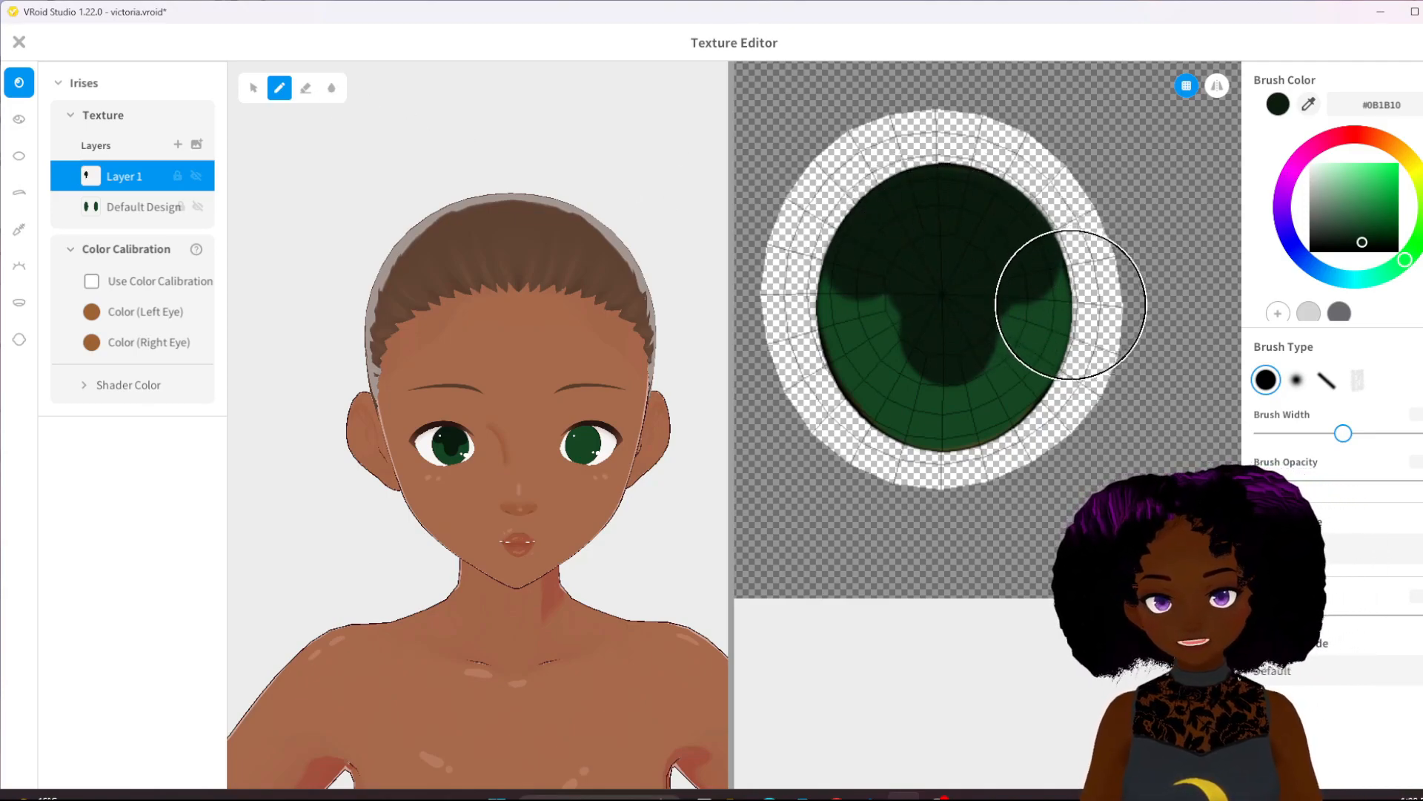
middle_drag(1081, 331, 716, 357)
middle_drag(1141, 326, 954, 323)
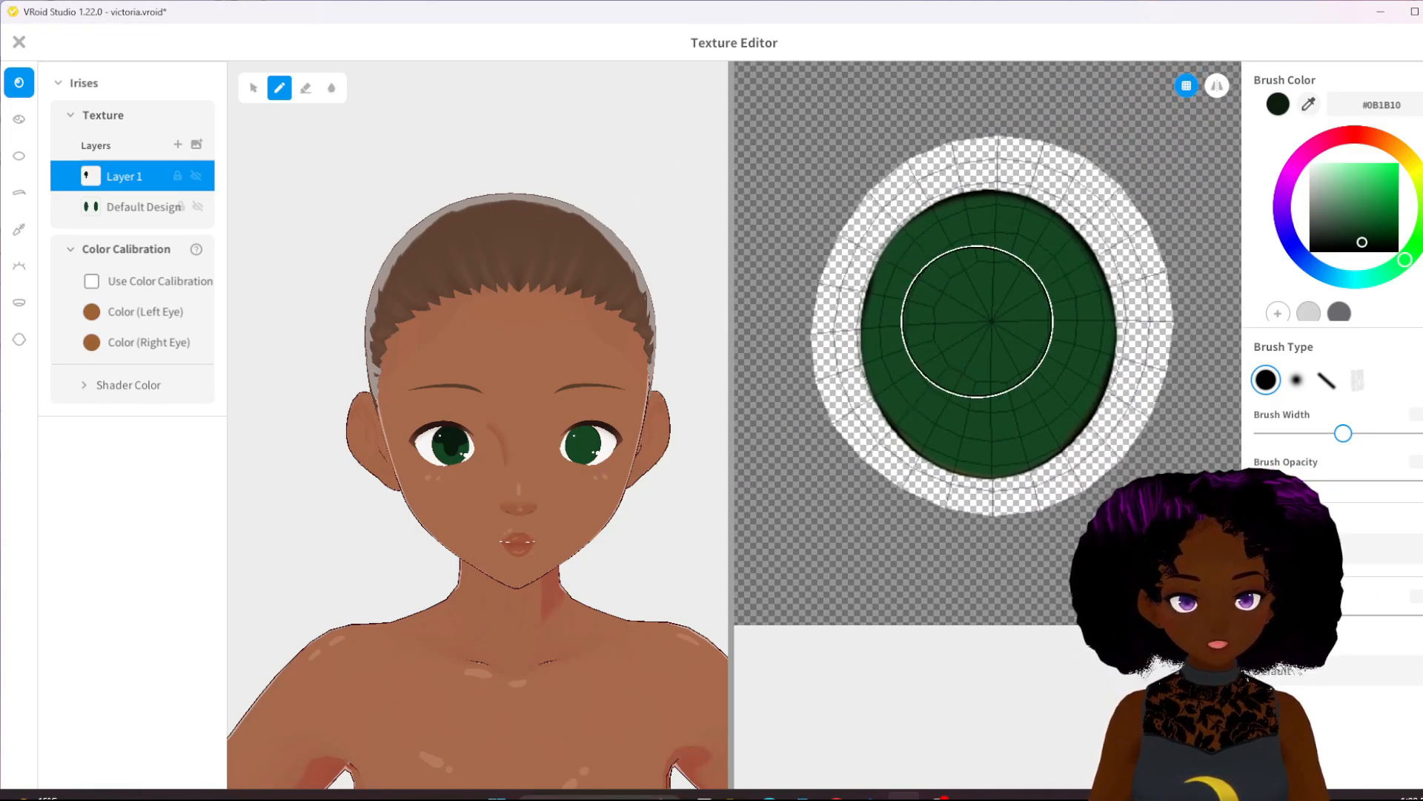
mouse_move(949, 325)
mouse_down()
mouse_move(986, 356)
mouse_move(967, 367)
mouse_move(984, 309)
mouse_move(918, 317)
mouse_move(959, 254)
mouse_move(1010, 270)
mouse_move(1046, 261)
mouse_move(1061, 292)
mouse_move(943, 280)
mouse_move(940, 248)
mouse_move(1023, 258)
mouse_up()
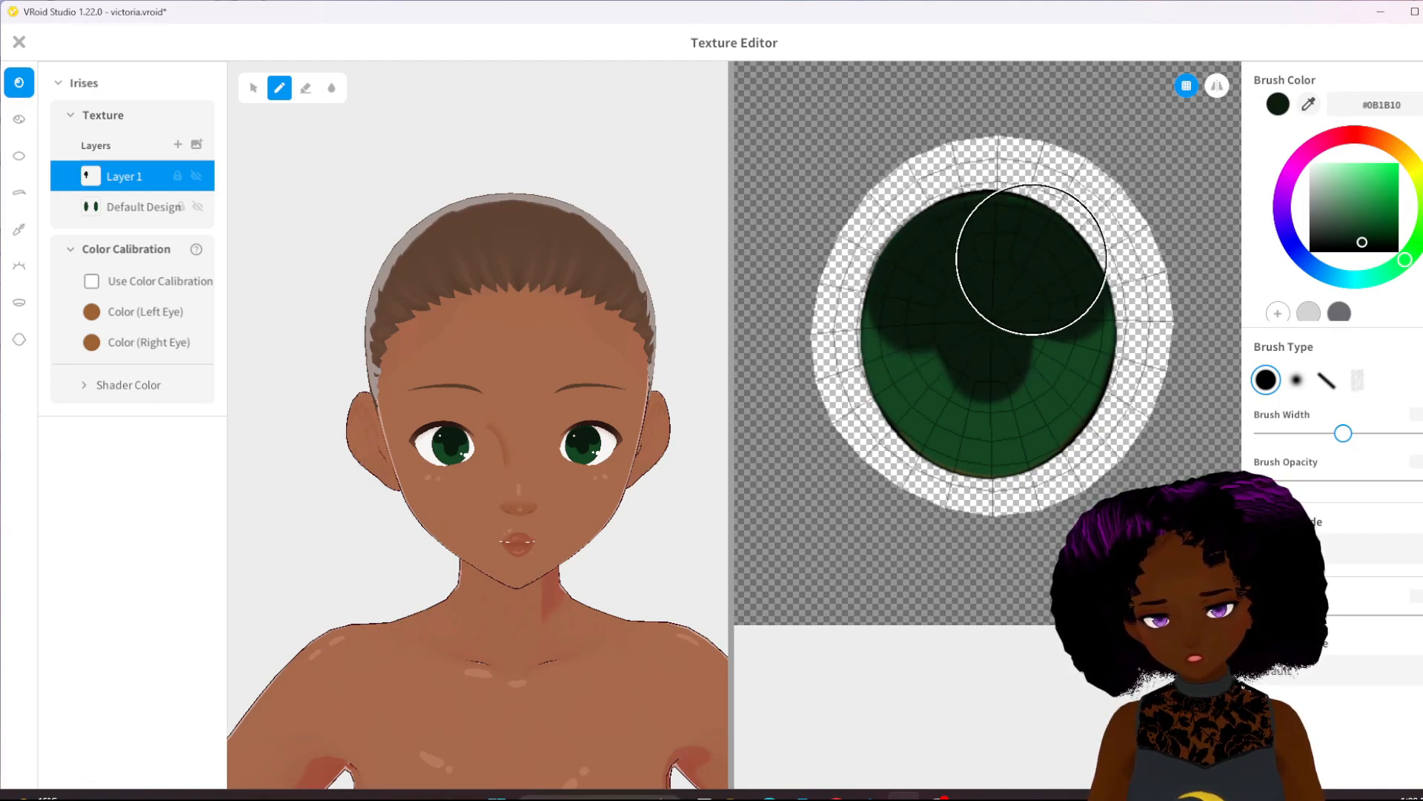
mouse_move(988, 362)
mouse_down()
mouse_move(958, 392)
mouse_move(997, 372)
mouse_up()
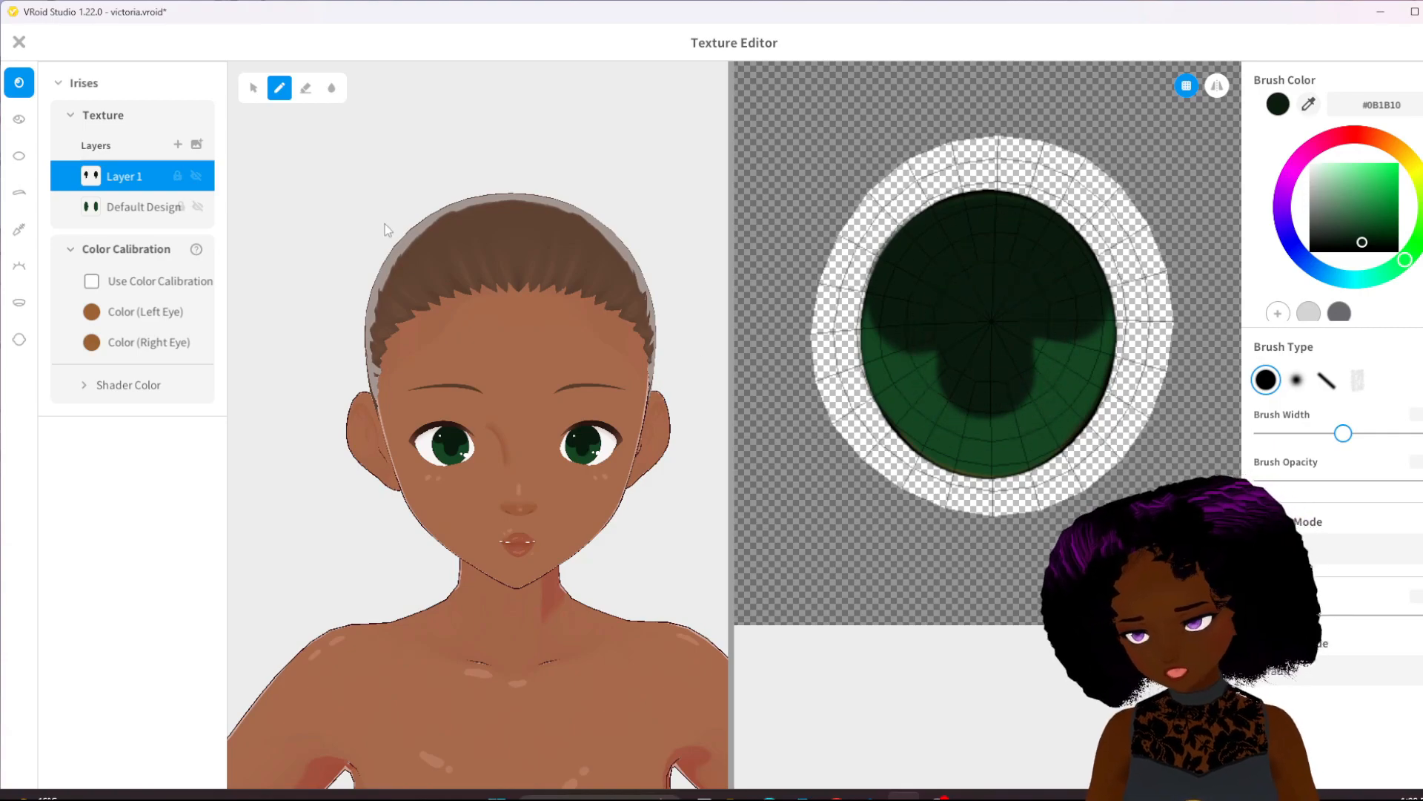
Blur the lower edges of the dark upper shading beside the pupil on both irises with a narrower soft brush
right_drag(966, 277, 1032, 255)
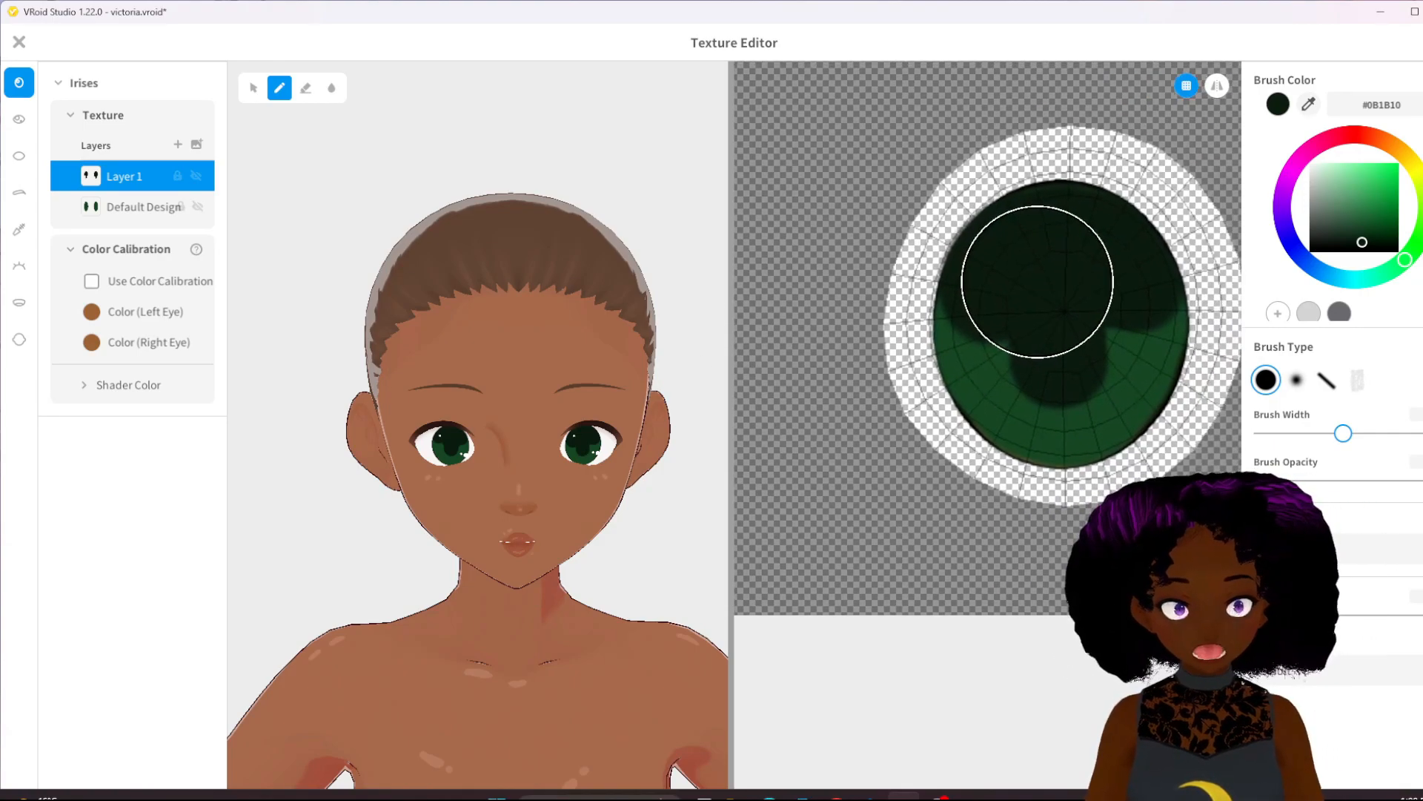
click(332, 88)
click(1297, 382)
mouse_move(992, 343)
mouse_down()
mouse_move(972, 322)
mouse_move(983, 340)
mouse_up()
drag(1127, 327, 1162, 320)
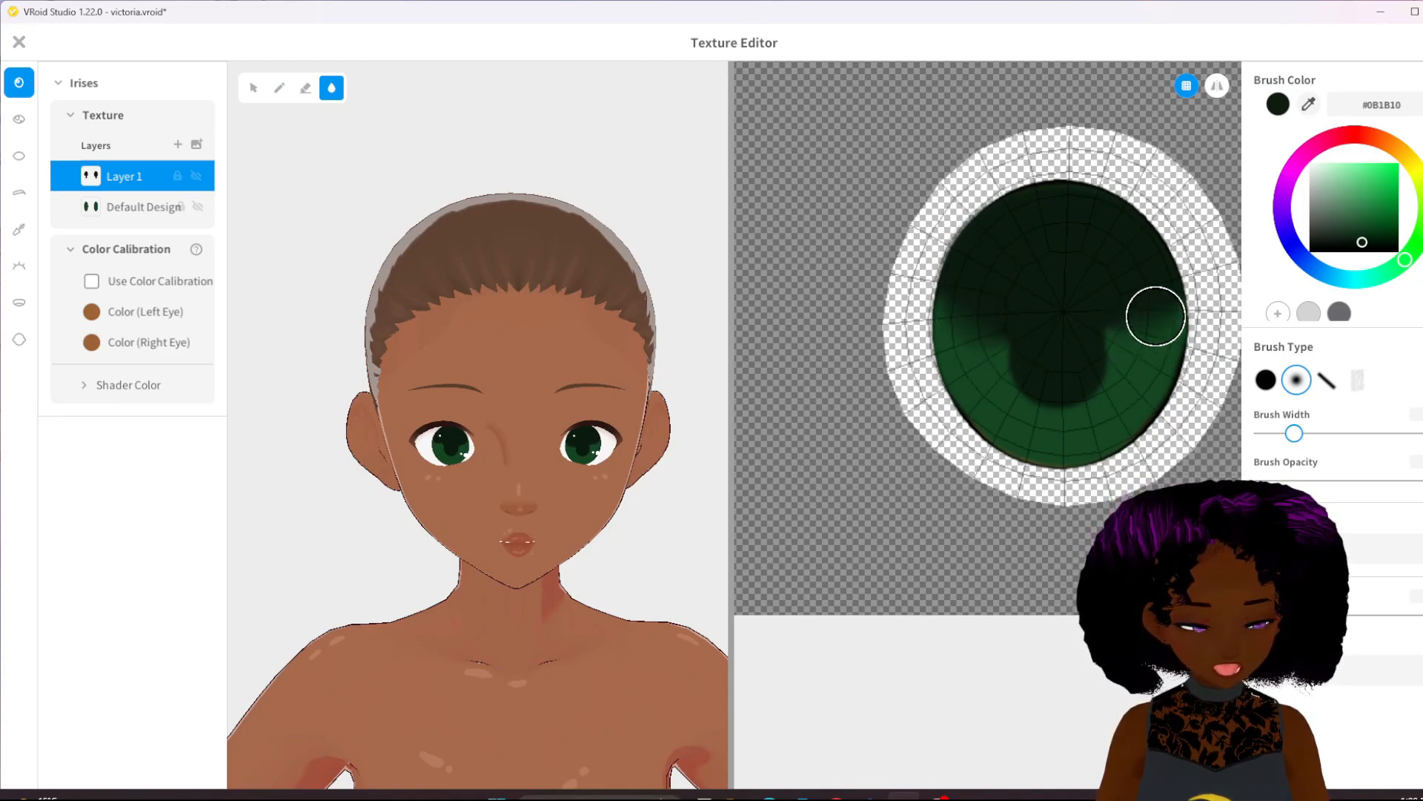
middle_drag(849, 328, 1038, 314)
middle_drag(852, 326, 1060, 326)
drag(820, 302, 771, 292)
drag(801, 284, 840, 303)
mouse_move(988, 296)
mouse_down()
mouse_move(946, 301)
mouse_move(970, 279)
mouse_move(957, 312)
mouse_move(973, 296)
mouse_move(963, 287)
mouse_up()
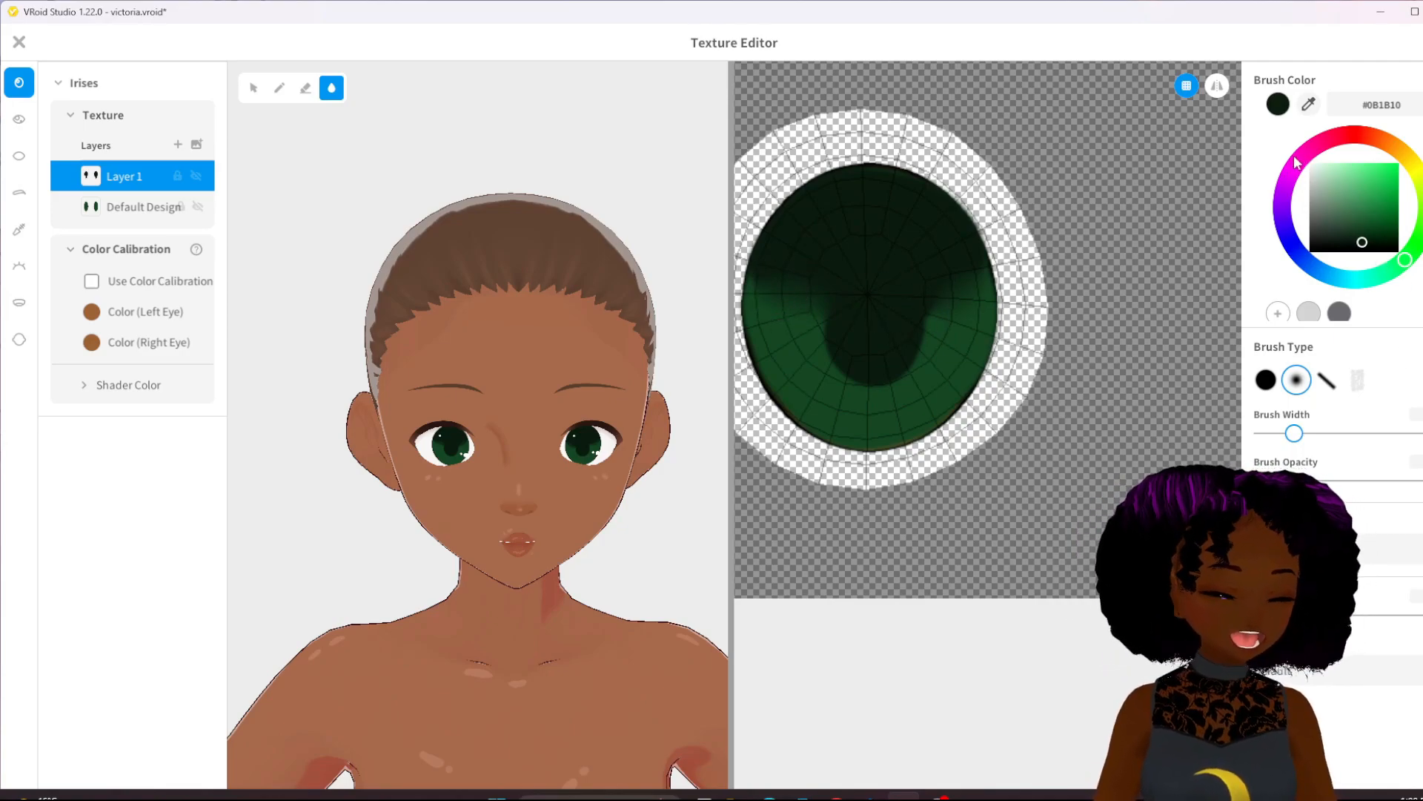
Paint a soft brighter green glow in #0A7026 beside the pupil on the lower right of each iris
click(1392, 214)
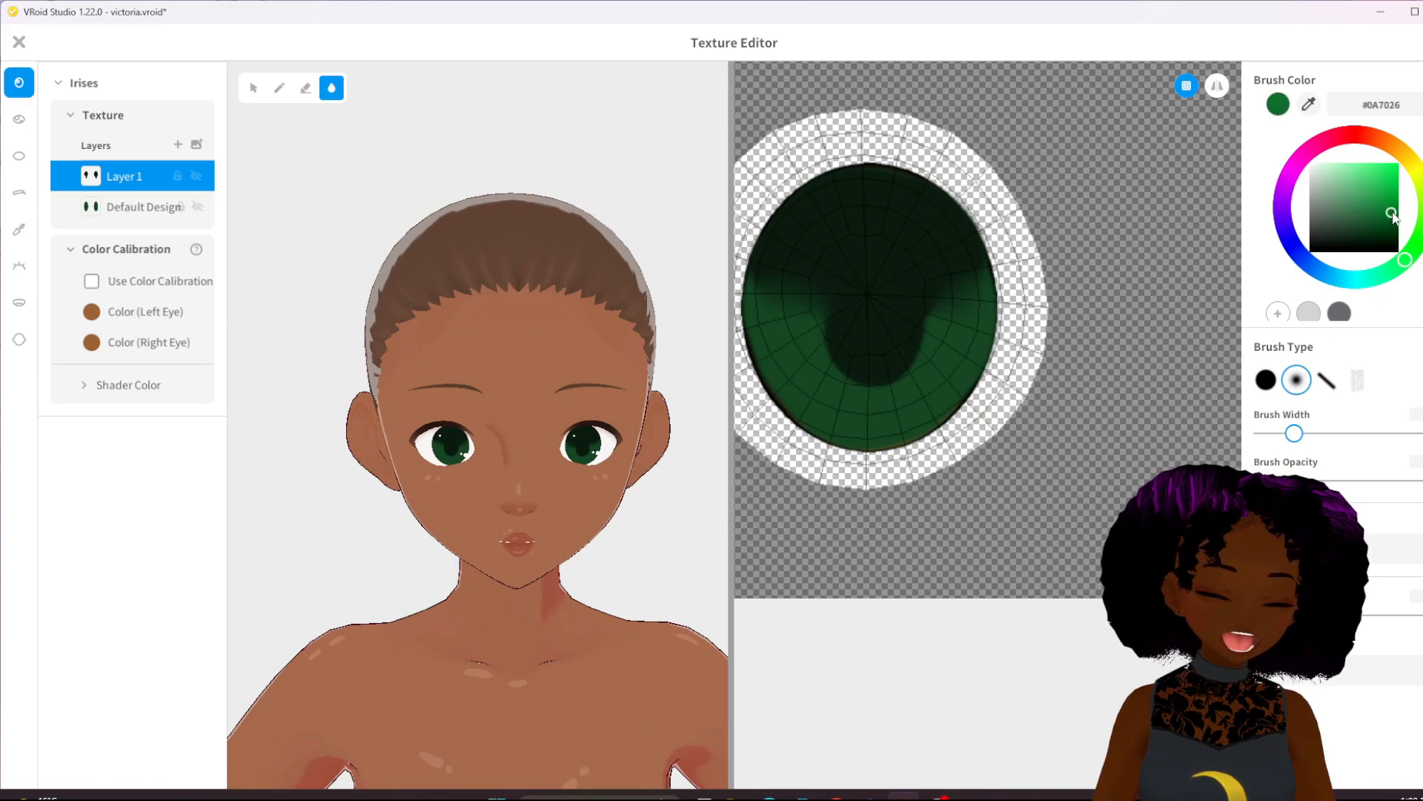
click(280, 88)
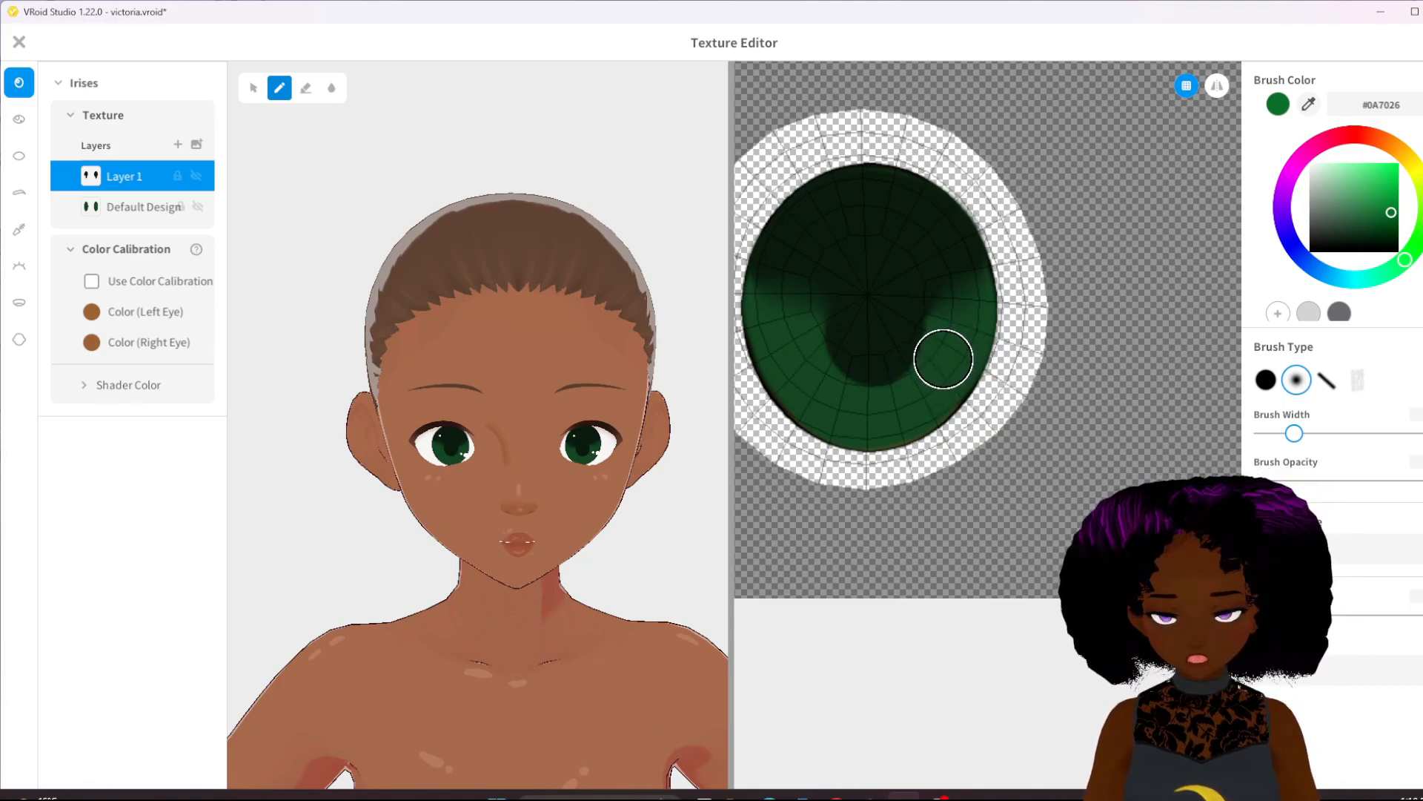
mouse_move(938, 376)
mouse_down()
mouse_move(952, 357)
mouse_move(953, 384)
mouse_move(953, 356)
mouse_move(941, 386)
mouse_up()
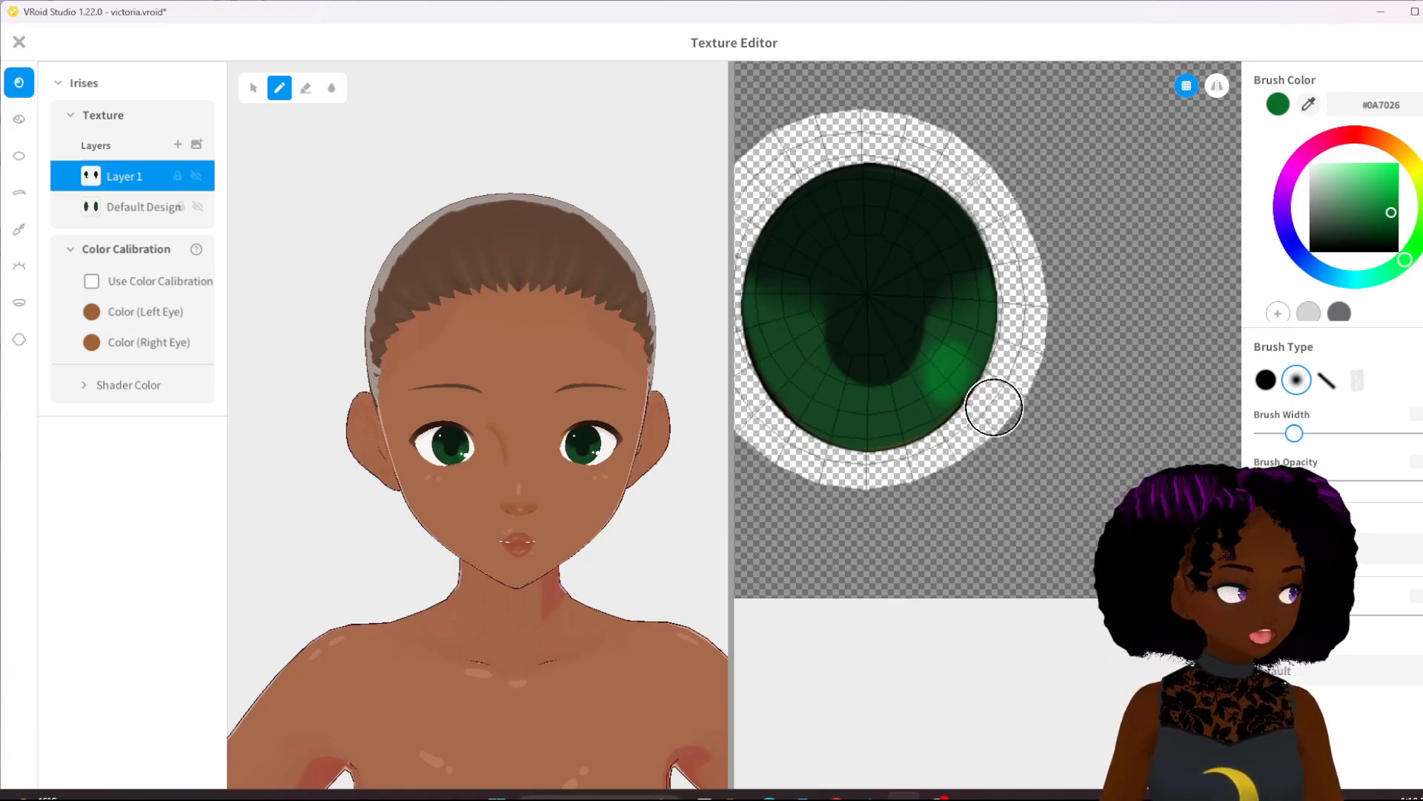
mouse_move(1076, 405)
middle_down()
mouse_move(809, 385)
mouse_move(1014, 388)
middle_up()
mouse_move(1077, 373)
mouse_down()
mouse_move(1068, 385)
mouse_move(1074, 359)
mouse_move(1062, 404)
mouse_up()
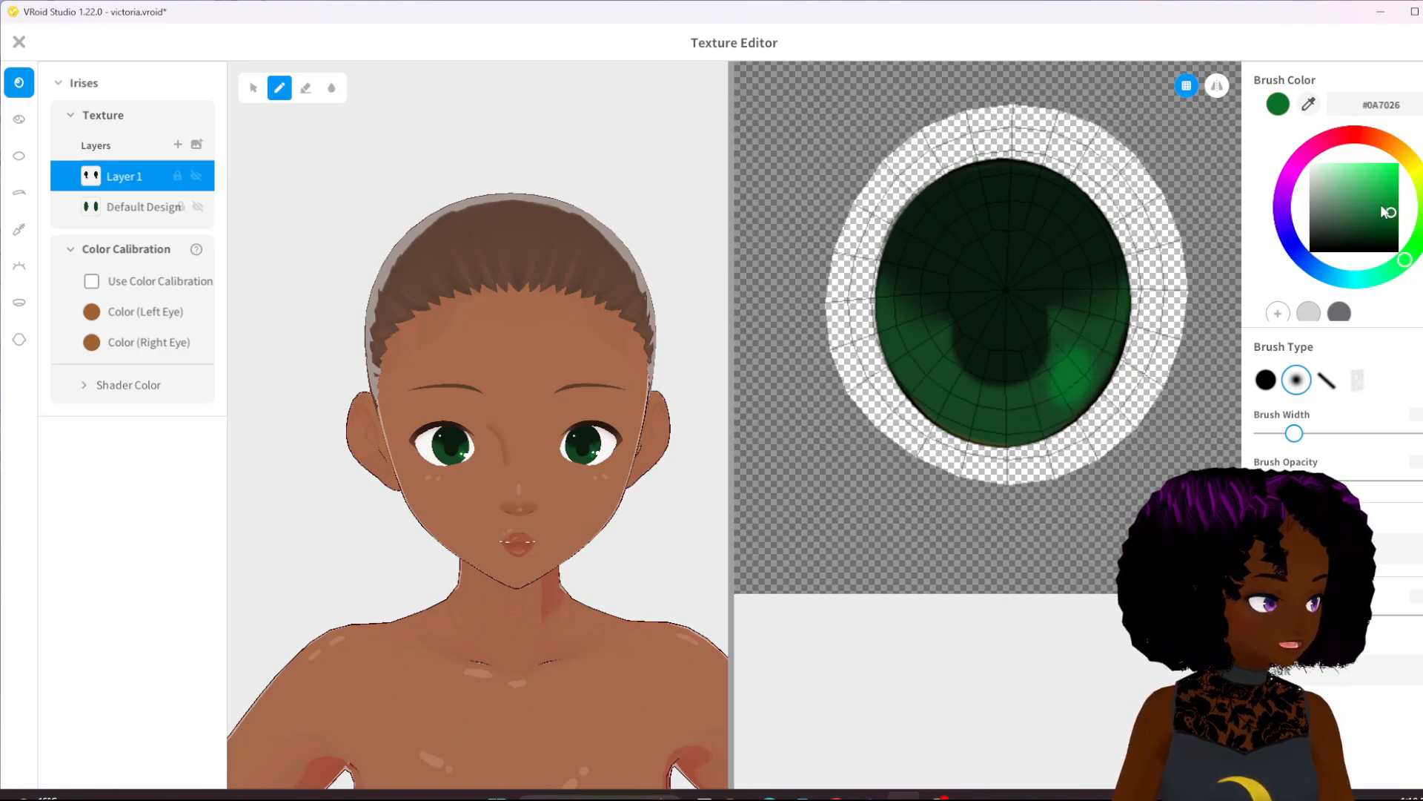
Undo the test stroke and paint a lighter green #308A48 reflection with an uneven upper edge along the lower rim of each iris
click(1376, 208)
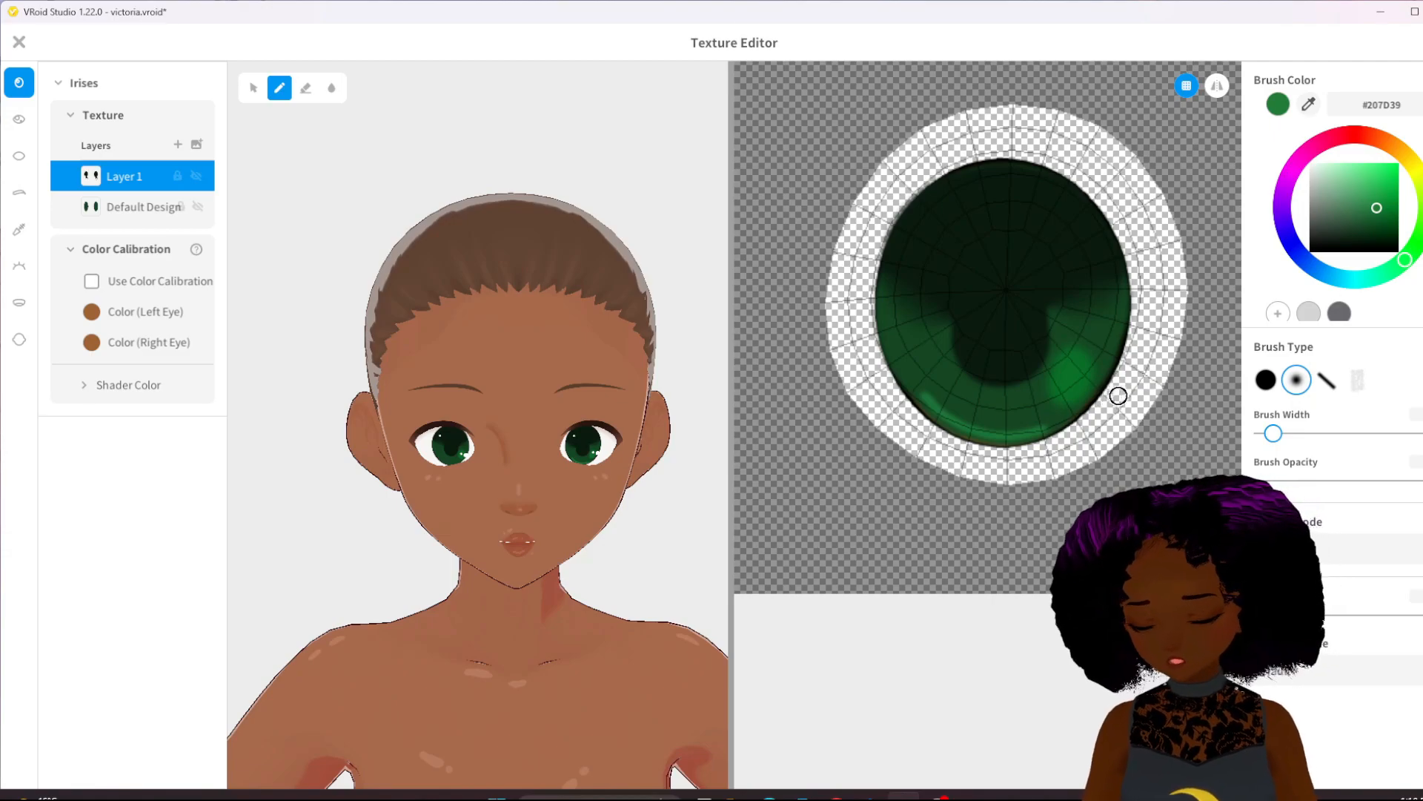
key(ctrl+z)
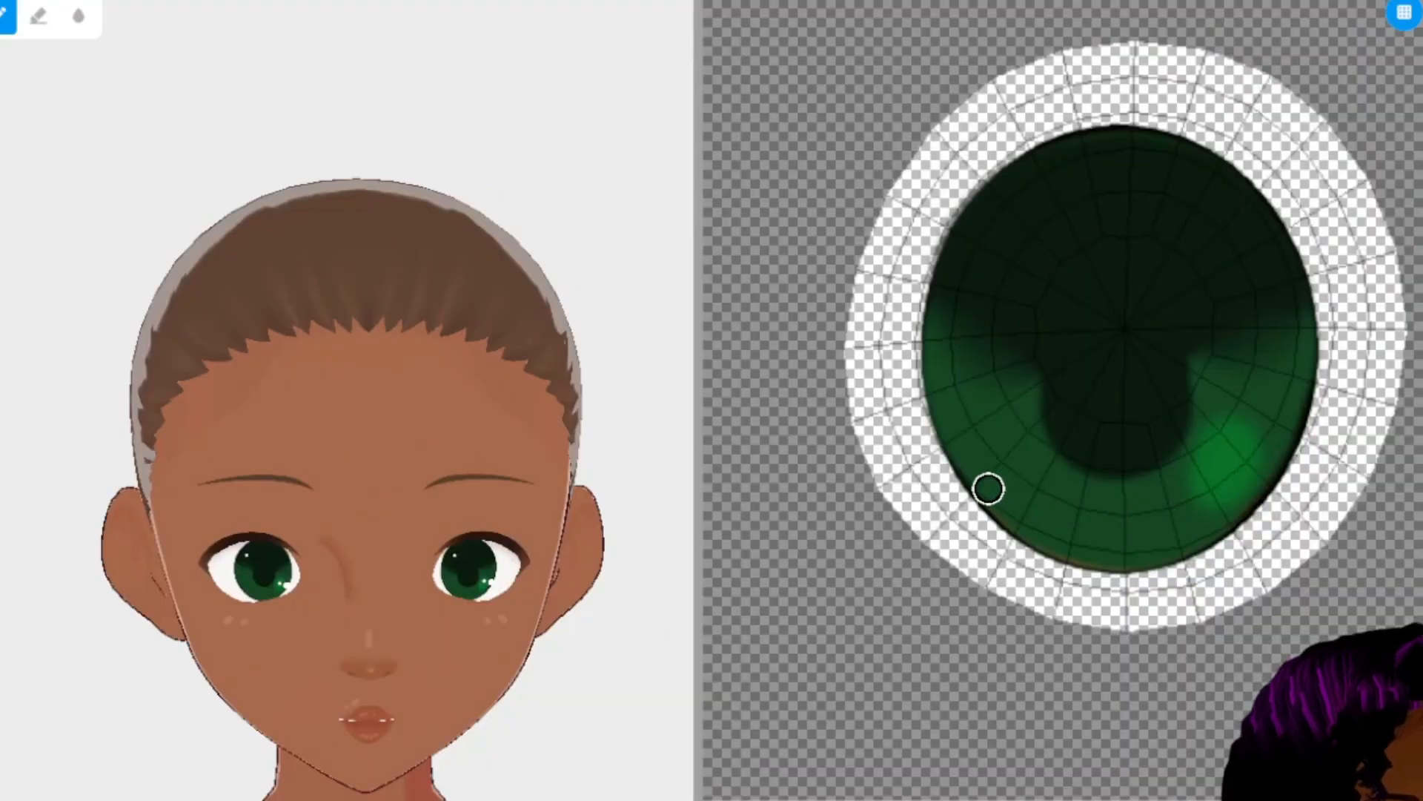
drag(918, 393, 951, 422)
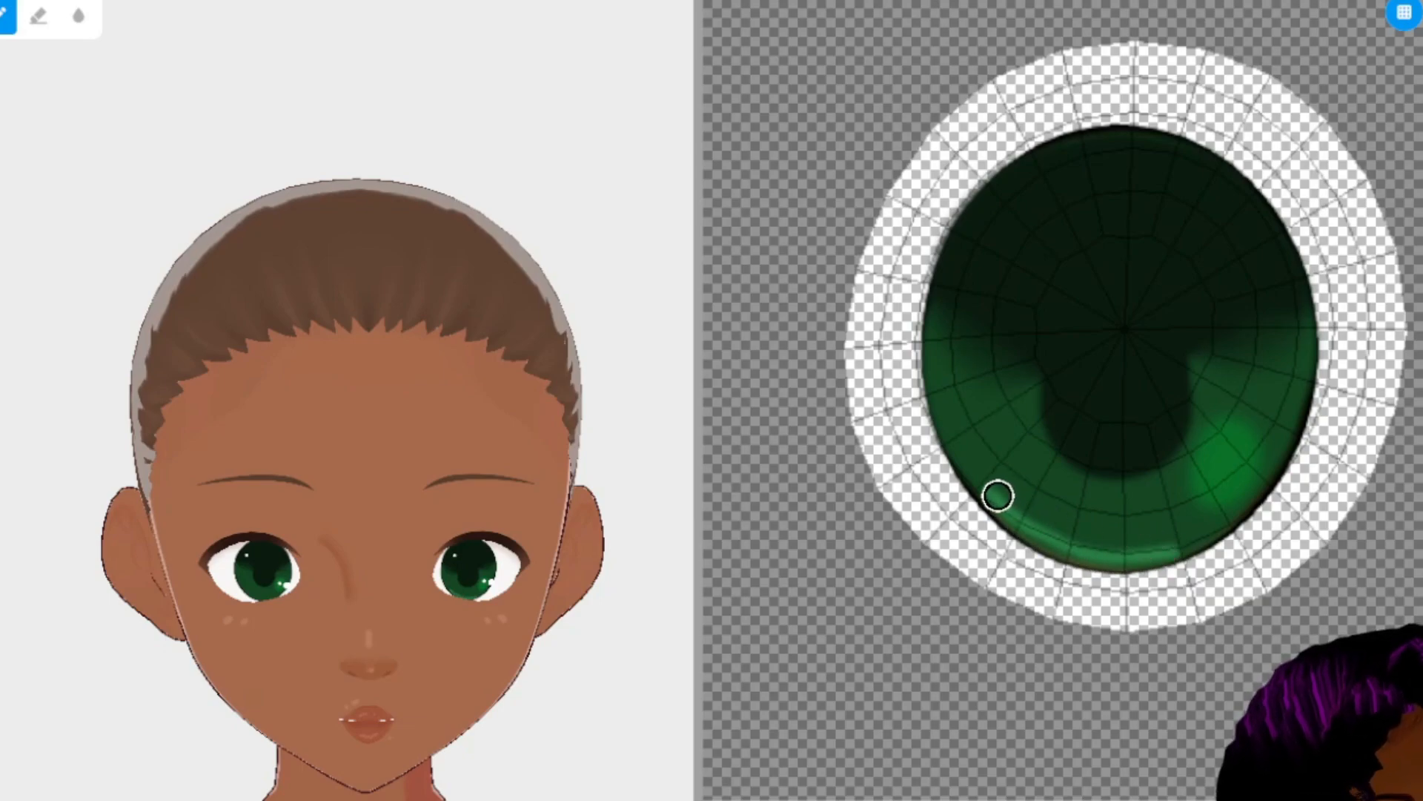
drag(995, 495, 1038, 508)
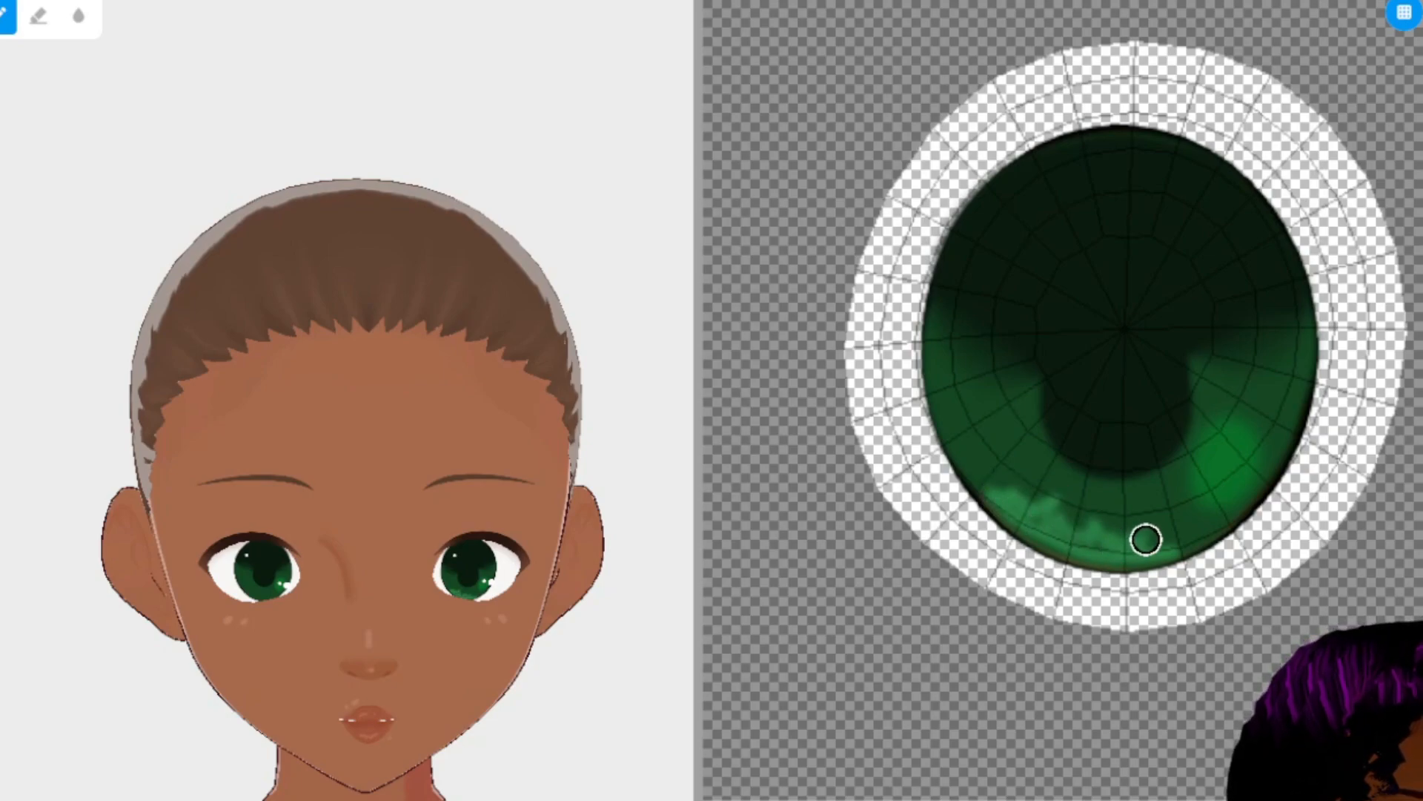
middle_drag(866, 452, 1070, 418)
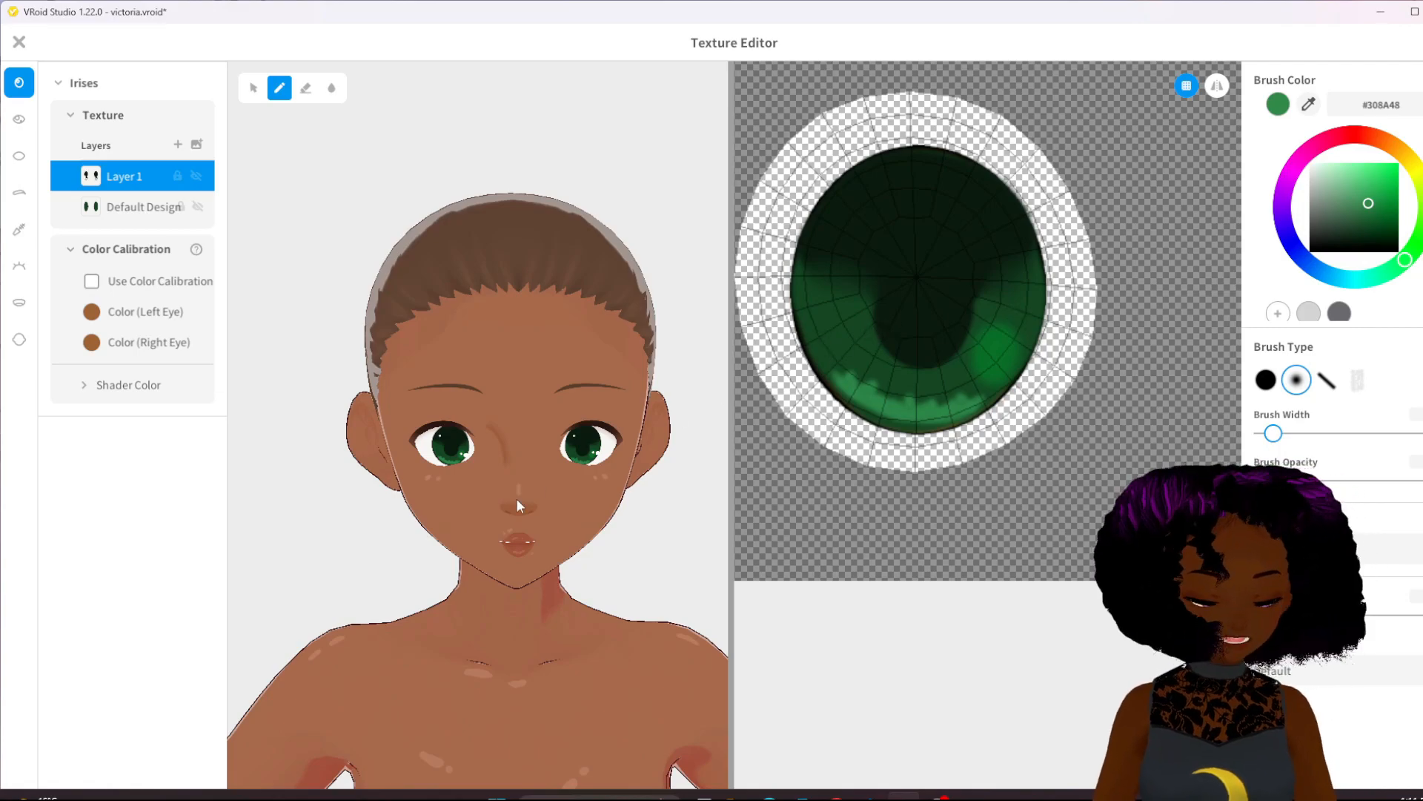
Inspect the painted green irises on the model from a distance and close up
scroll(501, 478, down, 5)
right_drag(464, 479, 495, 484)
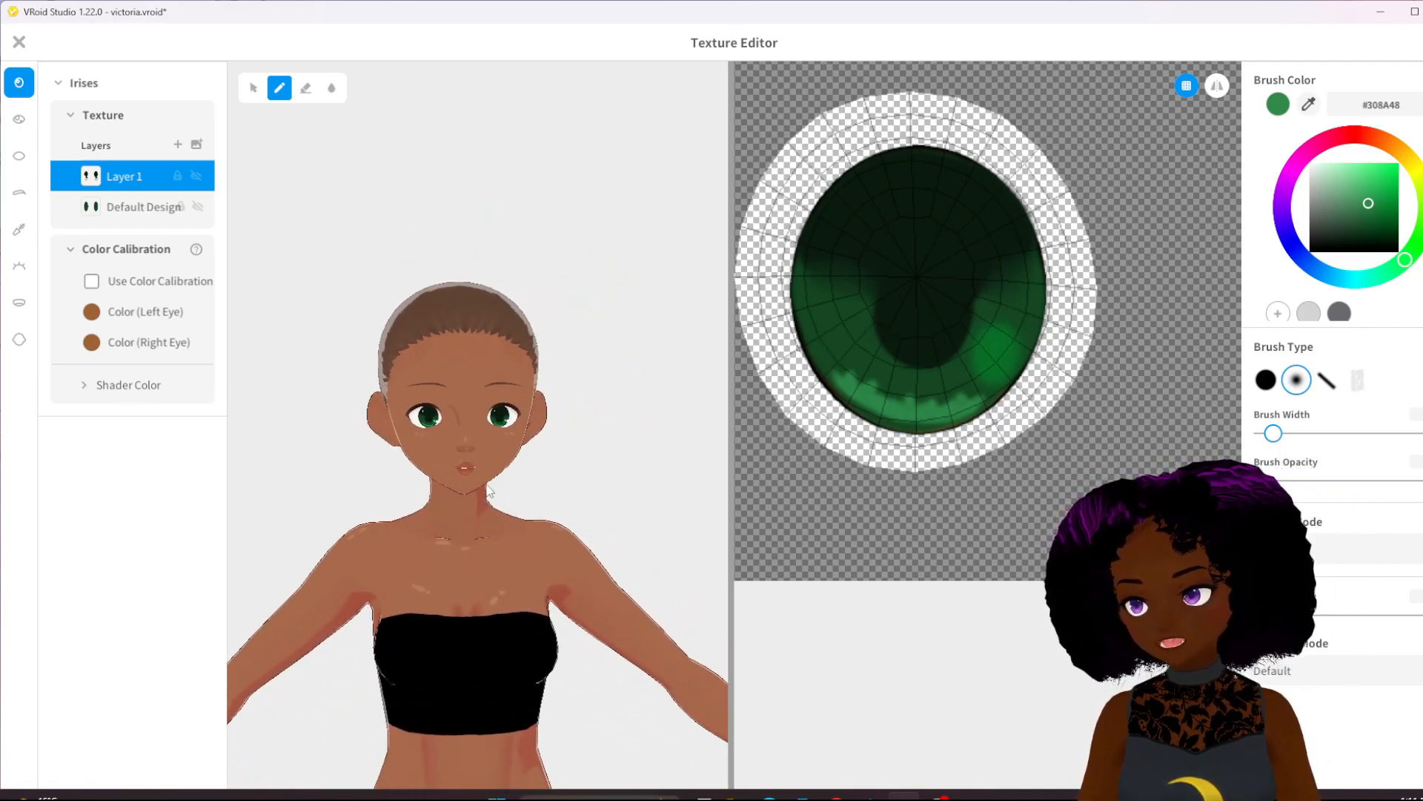
scroll(495, 484, up, 5)
scroll(497, 486, up, 3)
mouse_move(517, 523)
middle_down()
mouse_move(513, 497)
mouse_move(522, 509)
middle_up()
right_drag(525, 519, 516, 513)
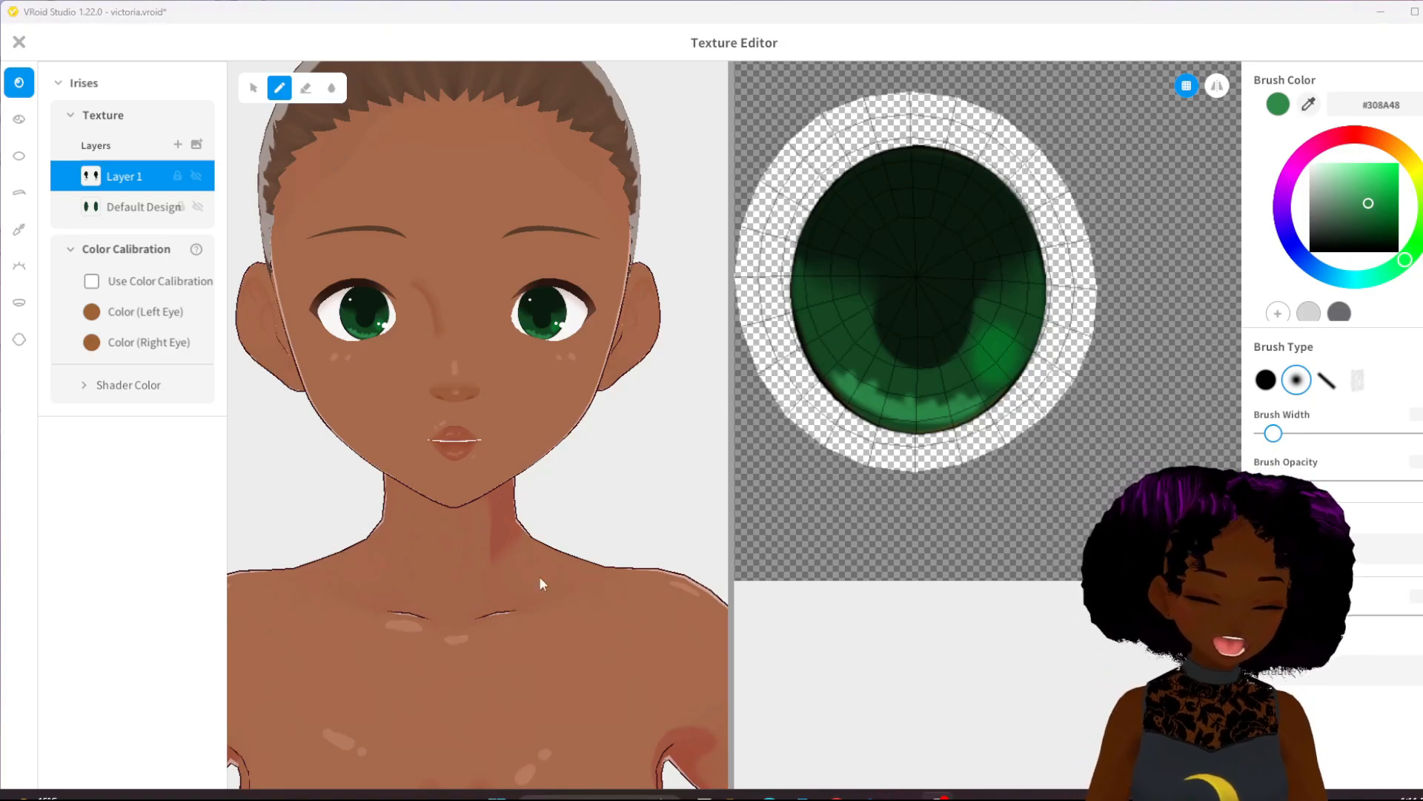
scroll(578, 504, down, 5)
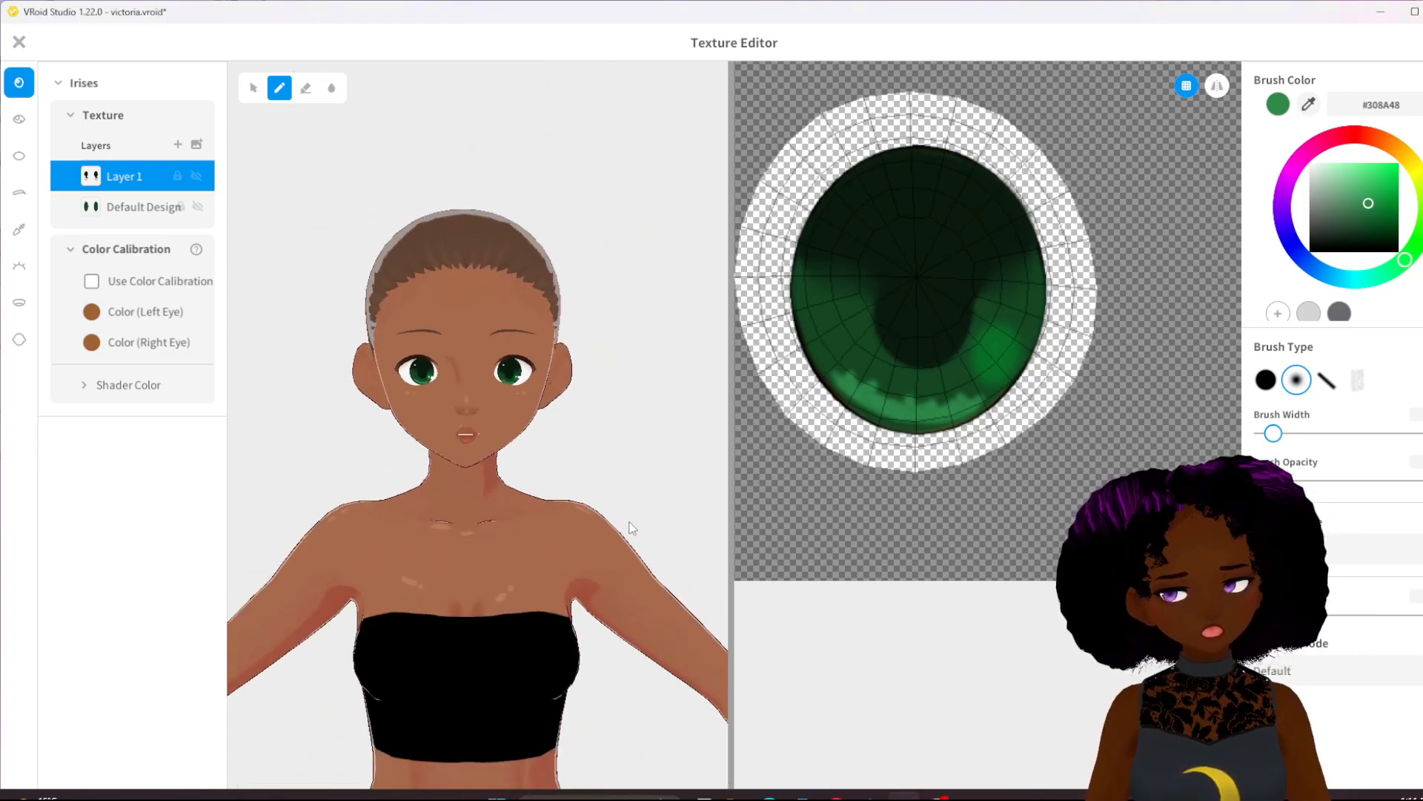
scroll(588, 593, down, 5)
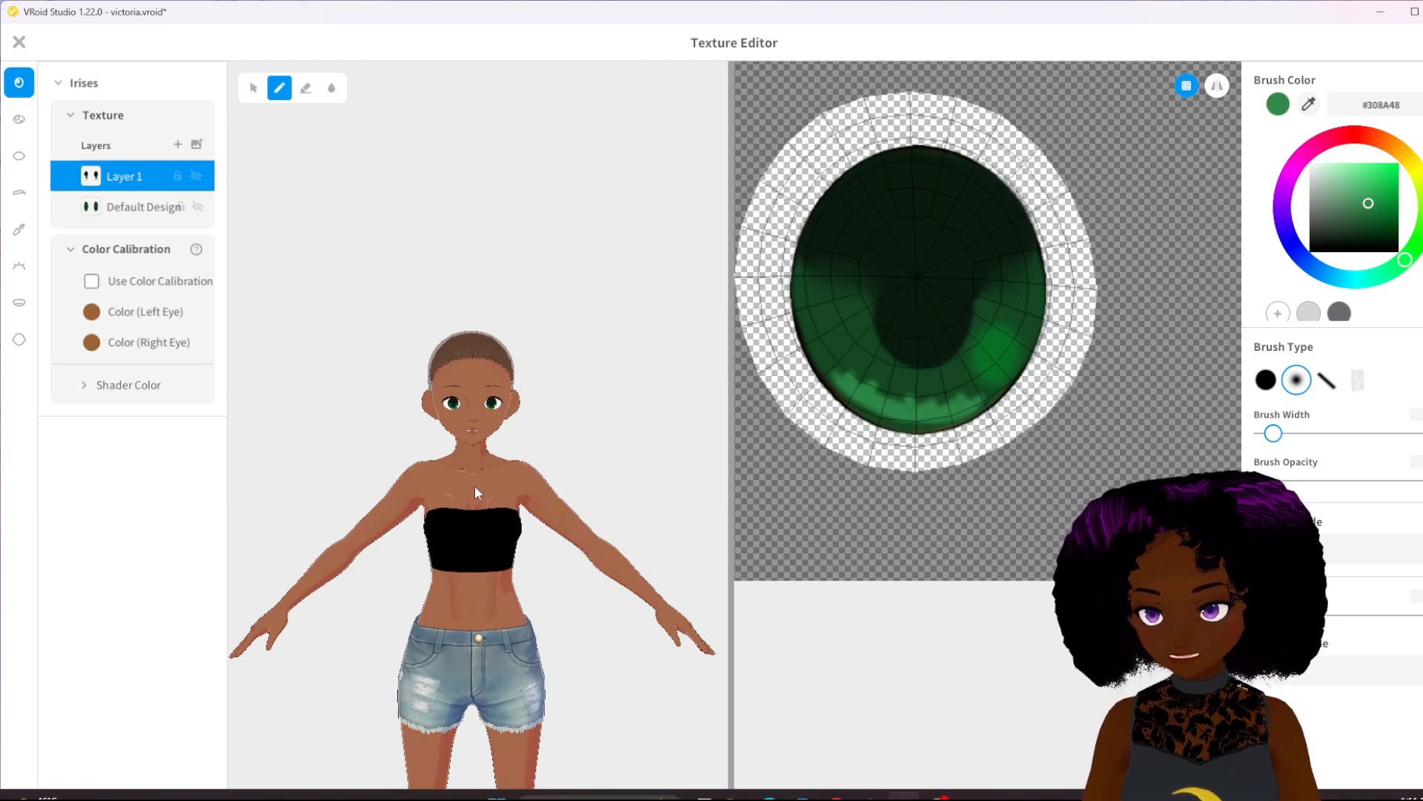
scroll(544, 537, up, 4)
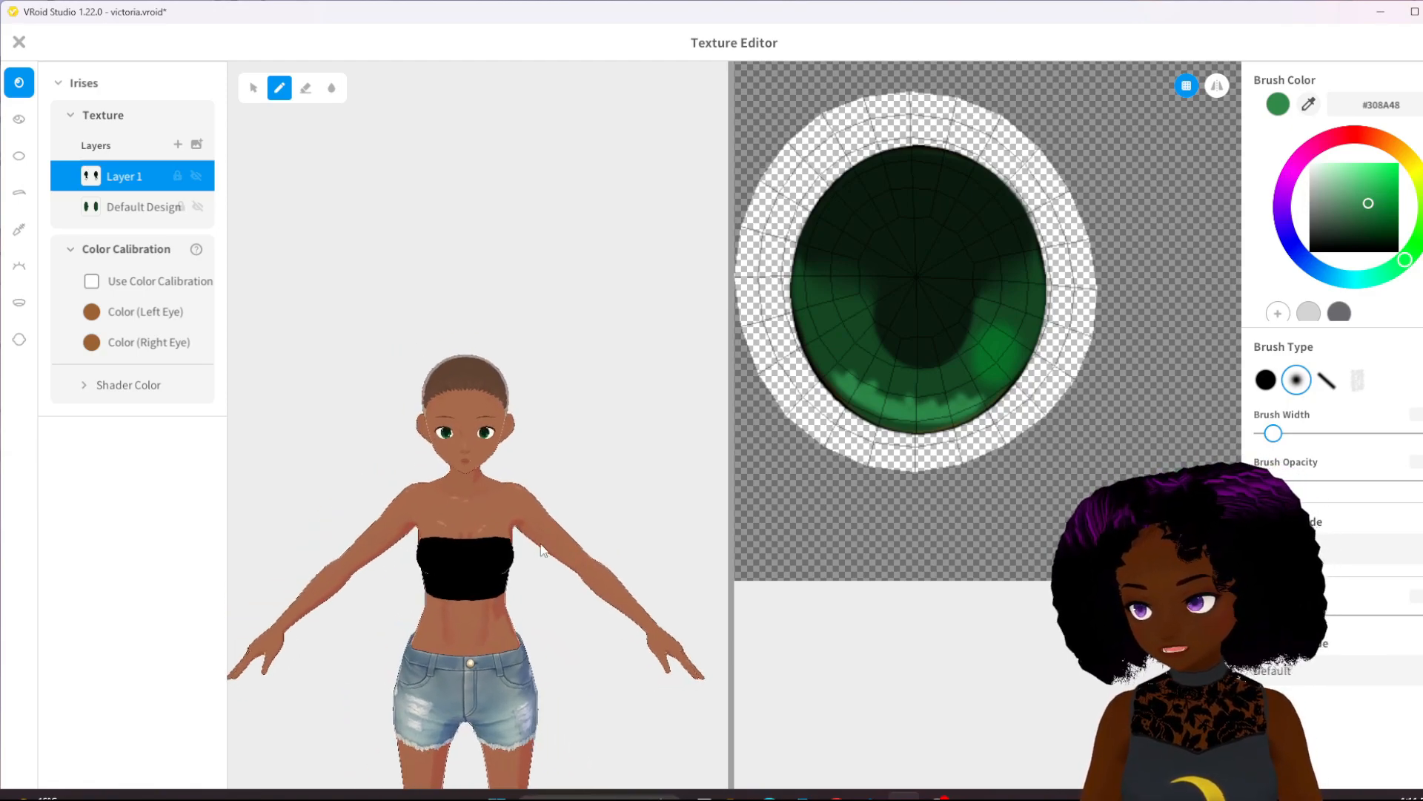
scroll(504, 439, up, 8)
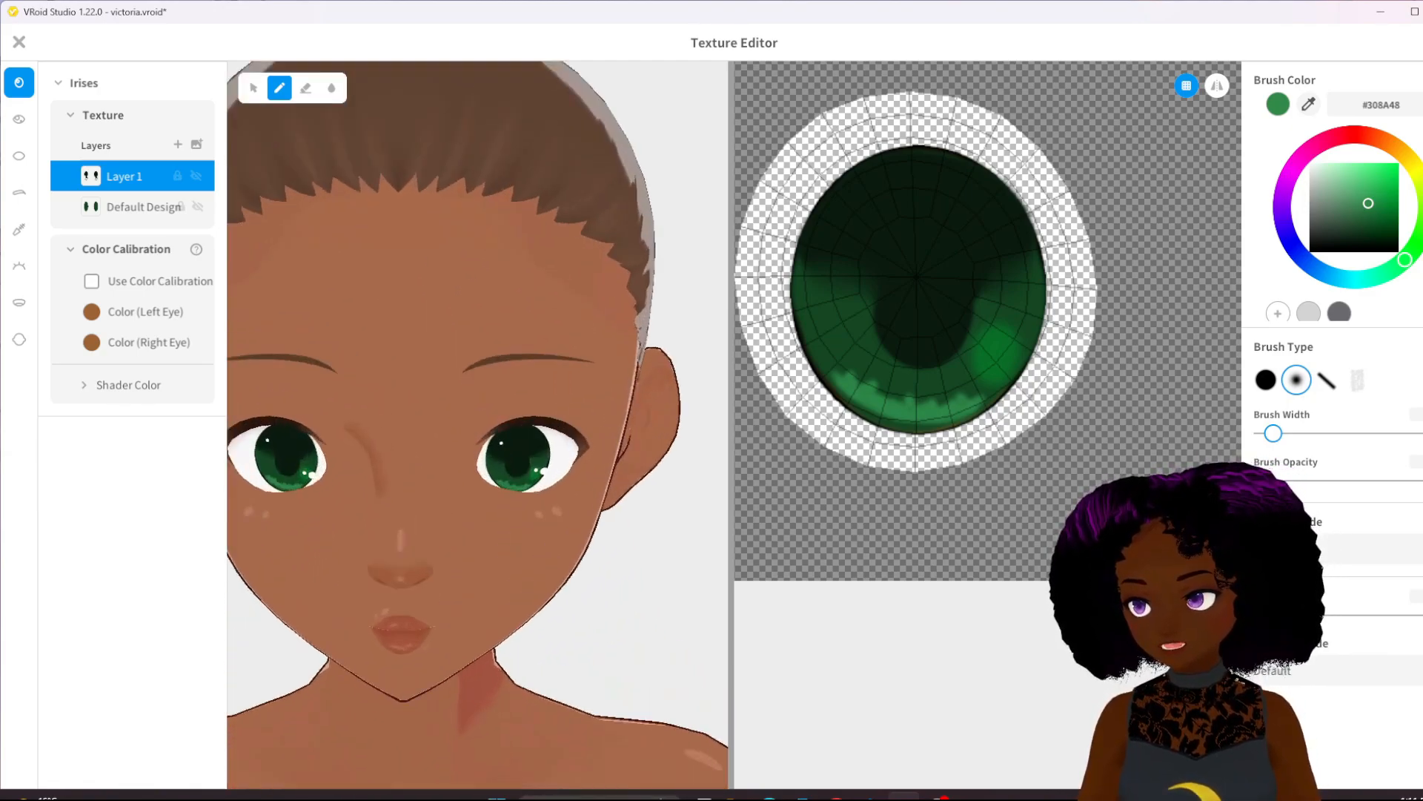
middle_drag(535, 392, 532, 421)
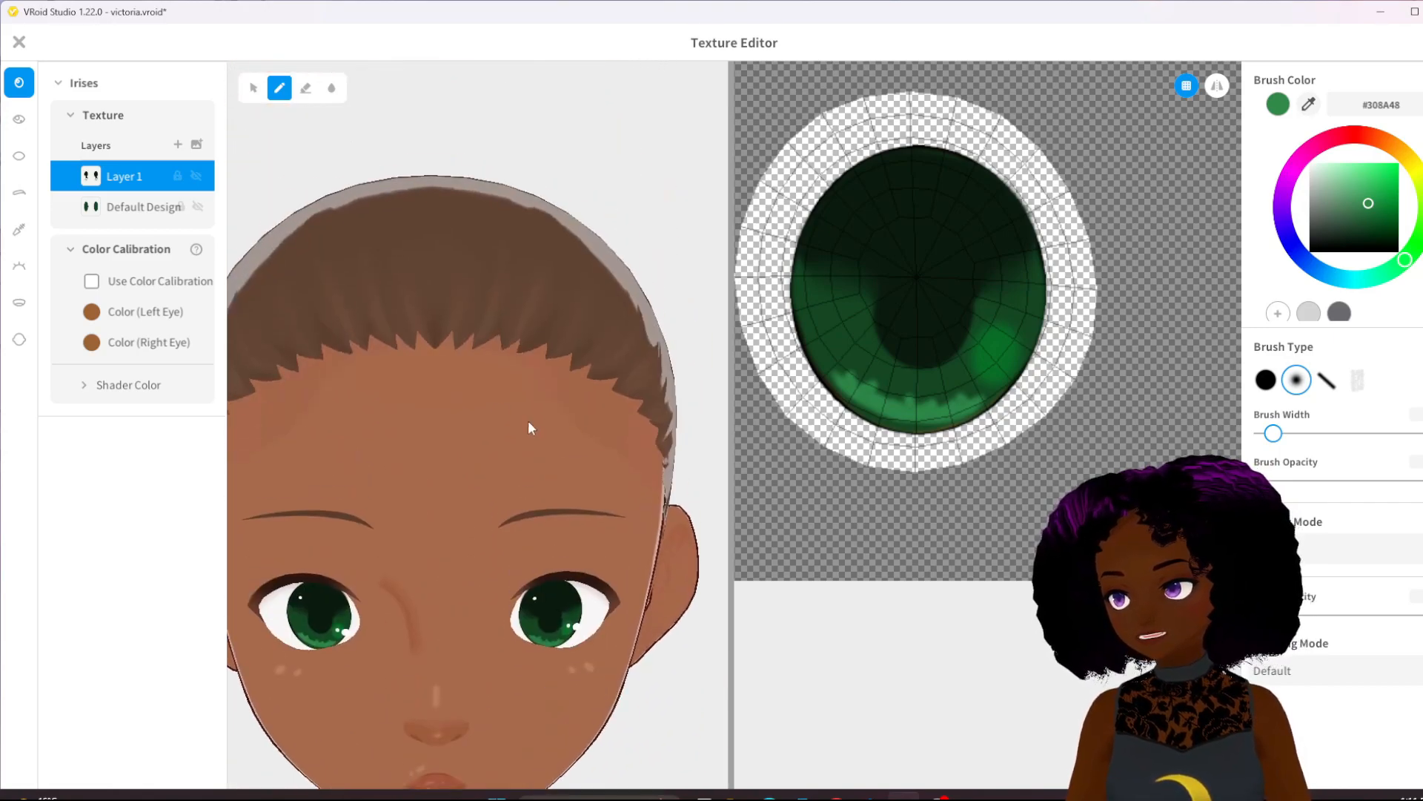
Close the Texture Editor and save the edited irises by overwriting the existing item
click(20, 43)
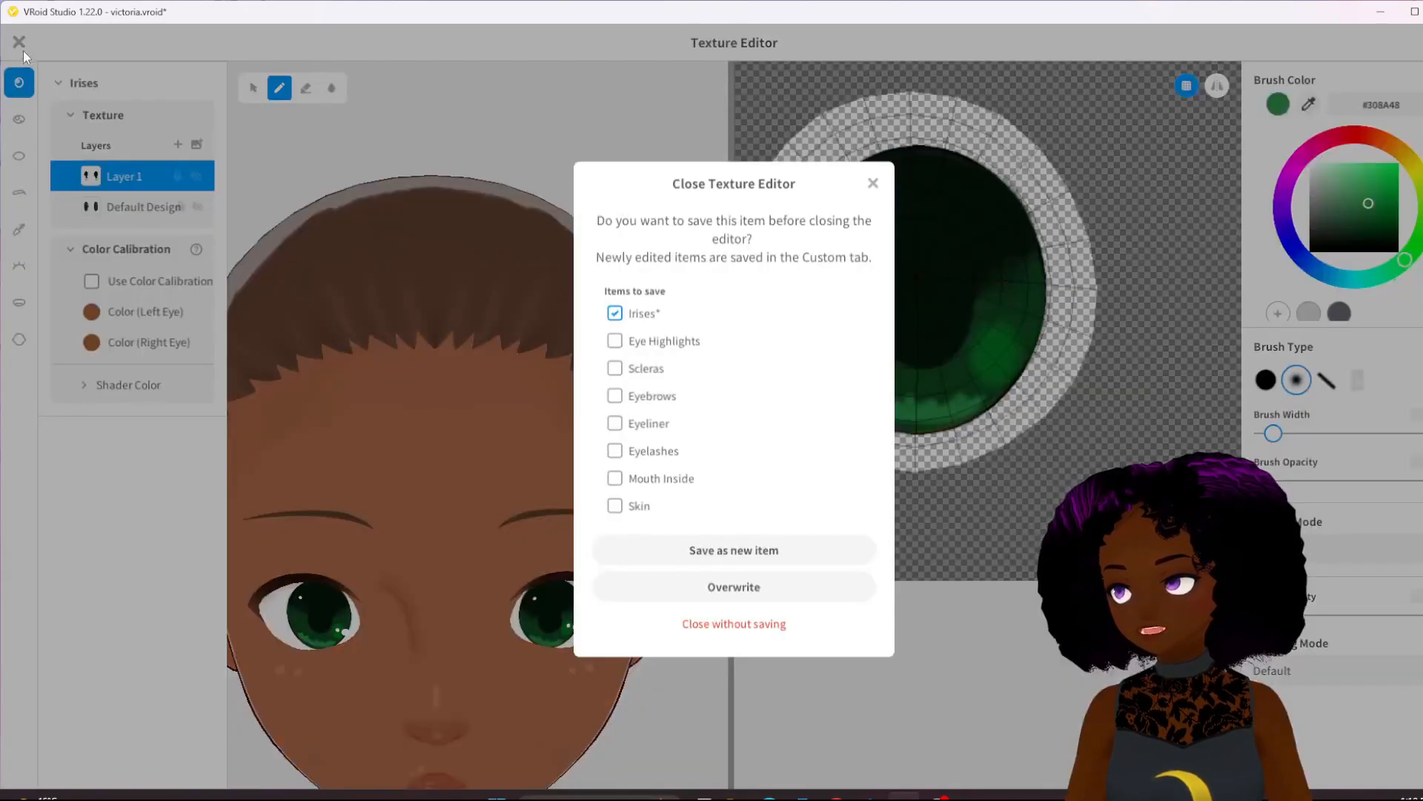
click(734, 586)
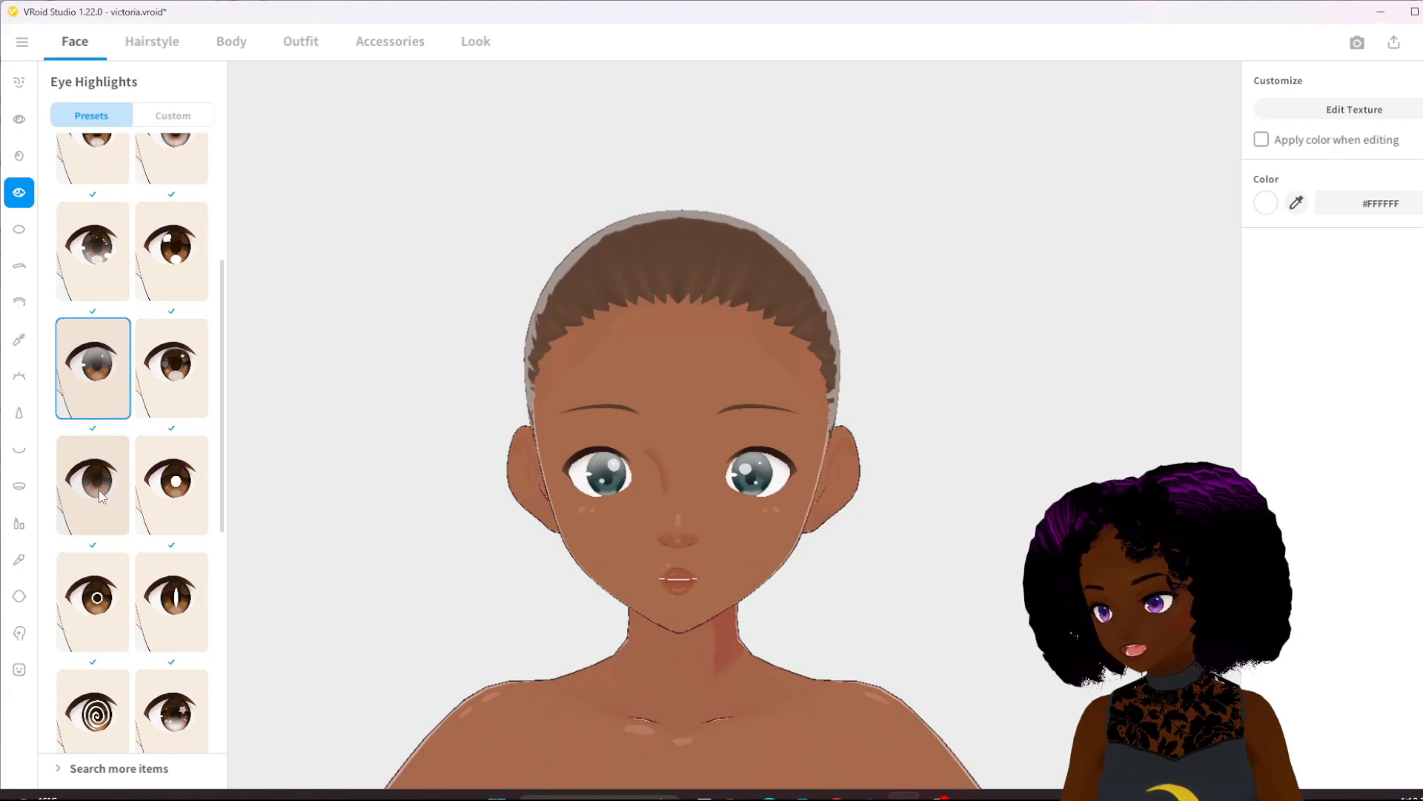
Try blue #4DAEDD and purple #5427B4 as the eye highlight color
click(1266, 203)
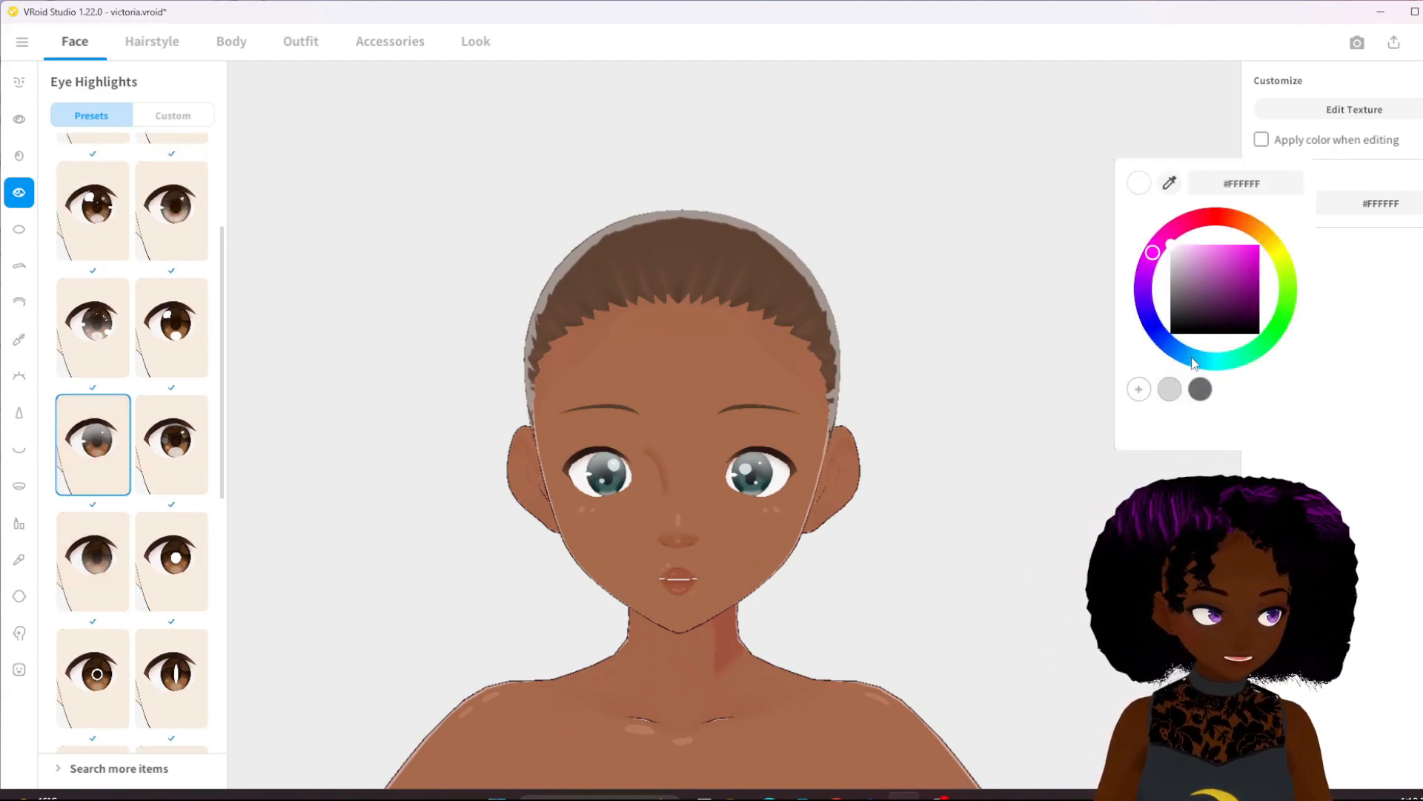
click(1192, 360)
click(1200, 258)
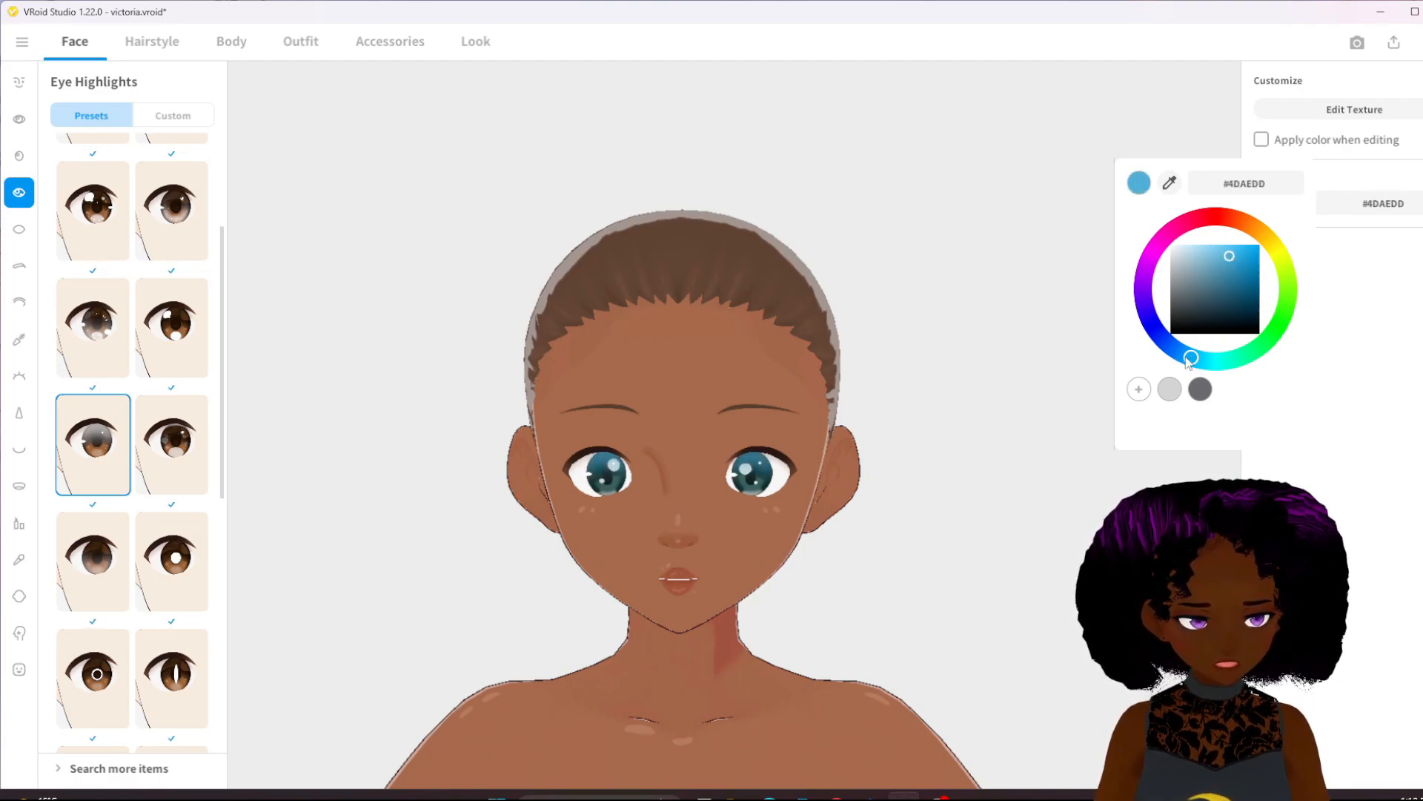
drag(1183, 359, 1144, 305)
click(1243, 276)
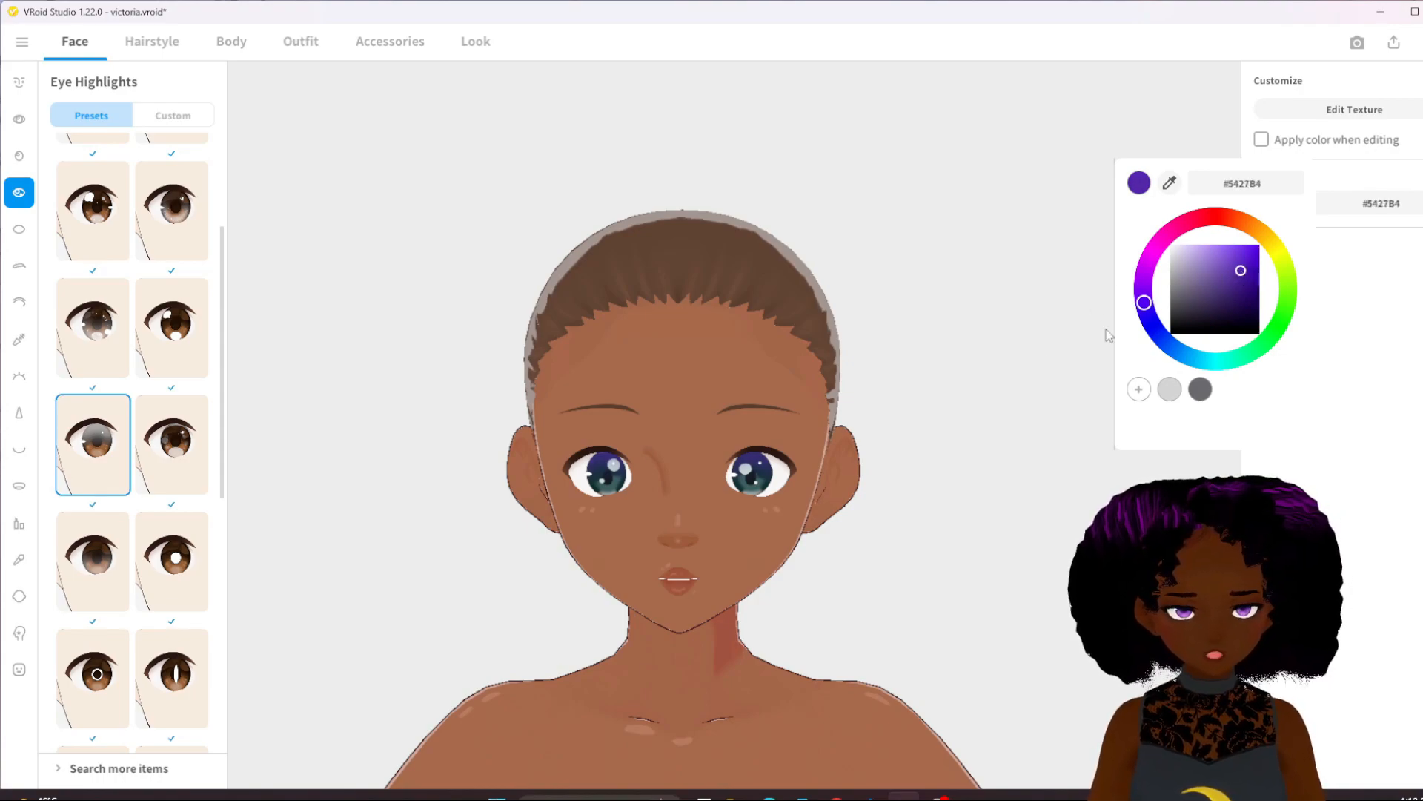
click(977, 410)
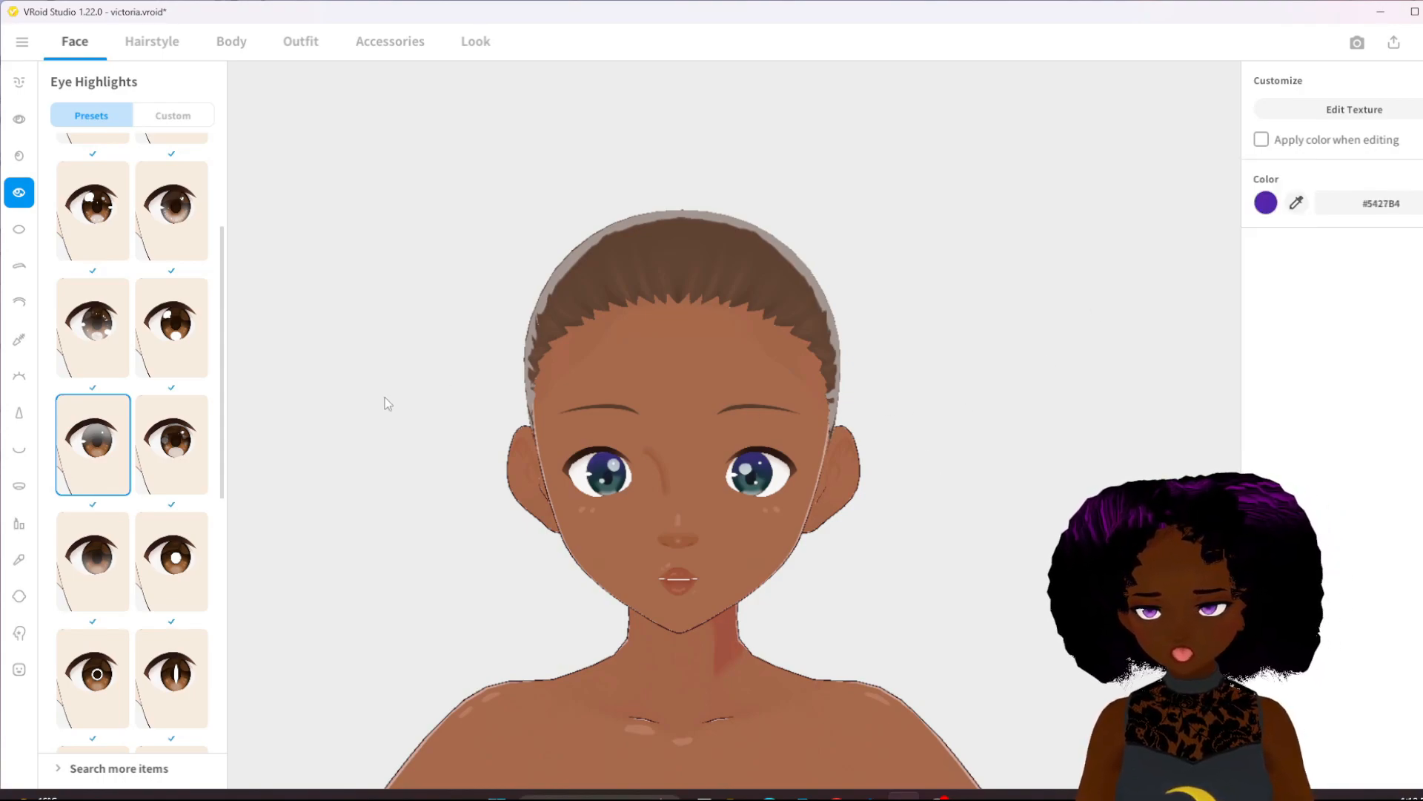
Try the dark lower-glow and plain eye highlight presets, and apply the preset with fine radial streaks in the lower iris
click(90, 559)
mouse_move(813, 567)
right_down()
mouse_move(773, 582)
mouse_move(811, 578)
right_up()
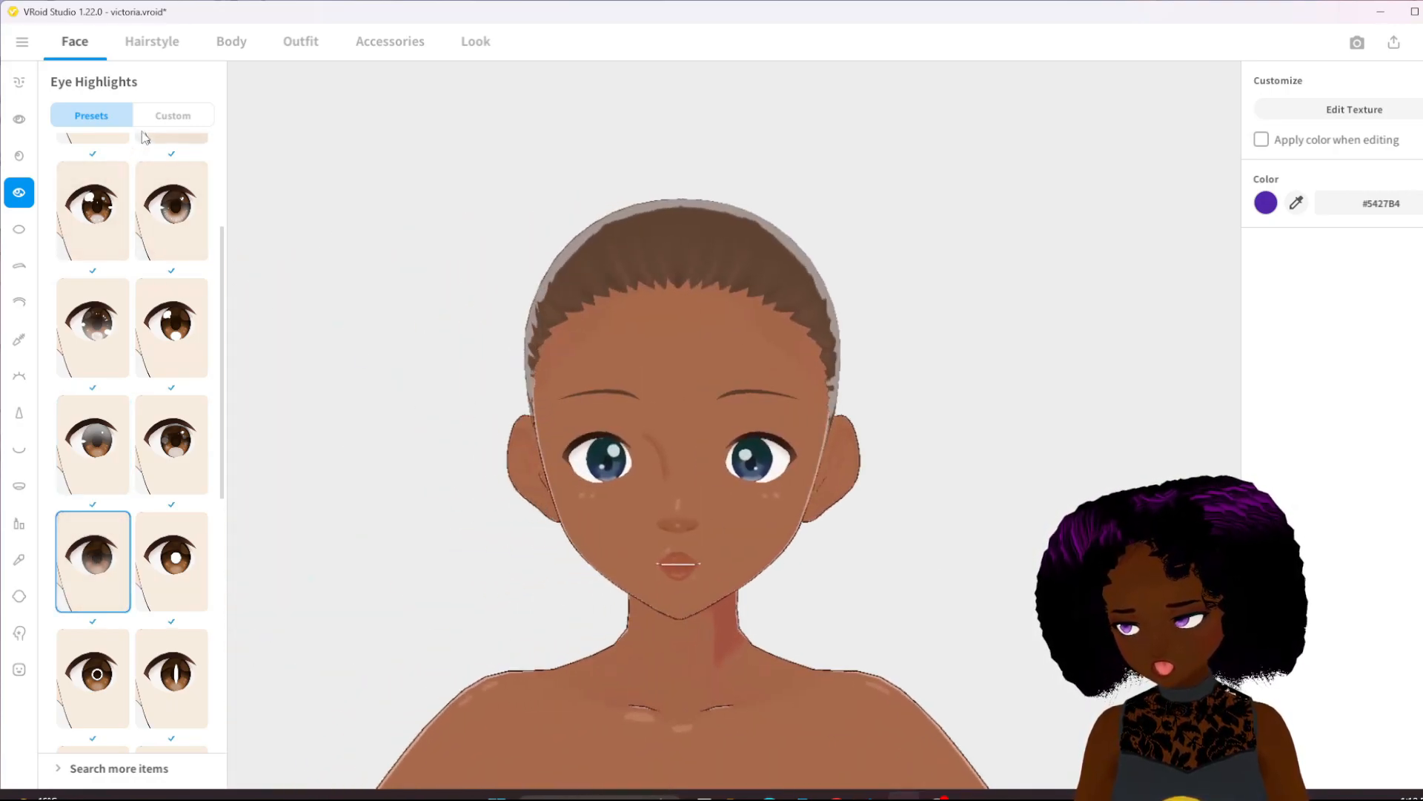
scroll(112, 260, up, 3)
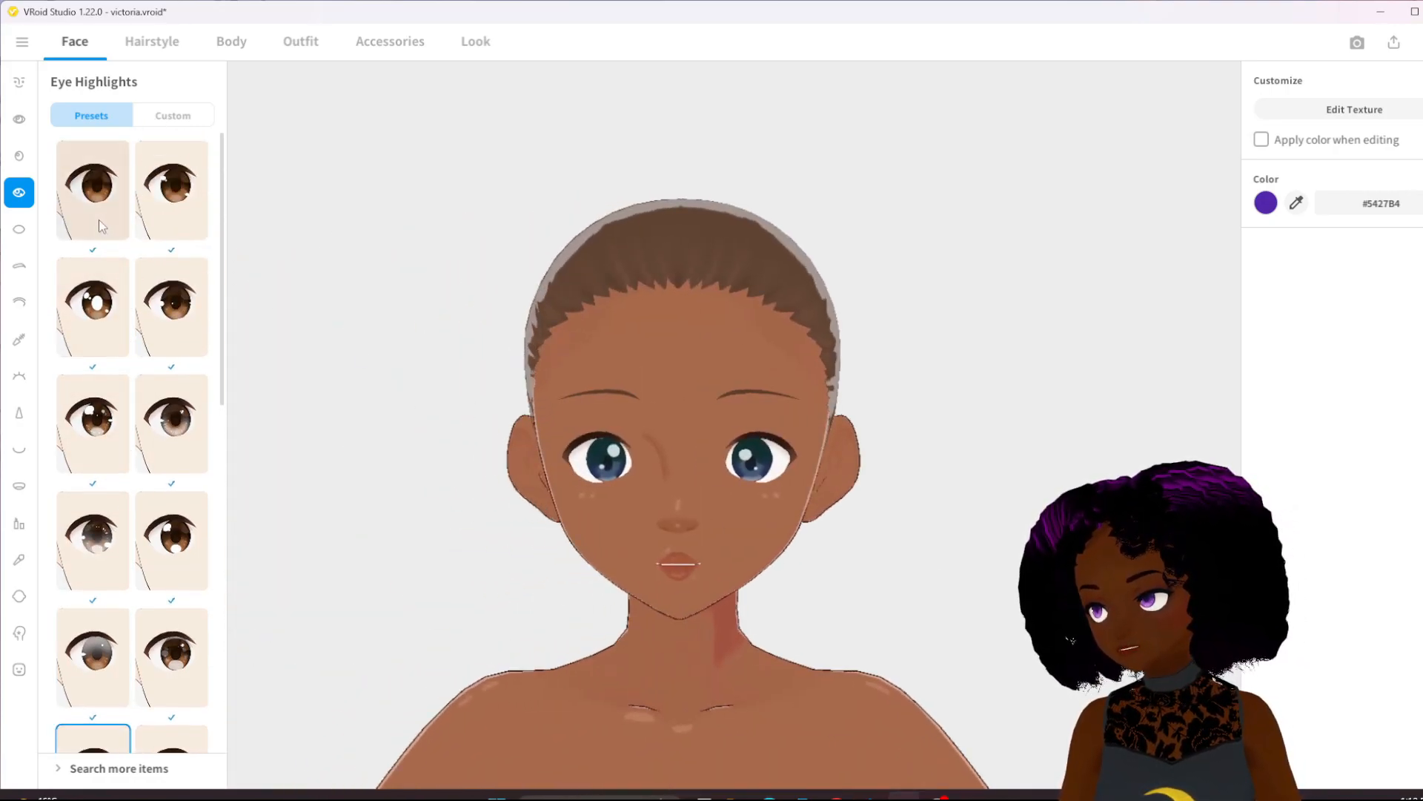
click(102, 226)
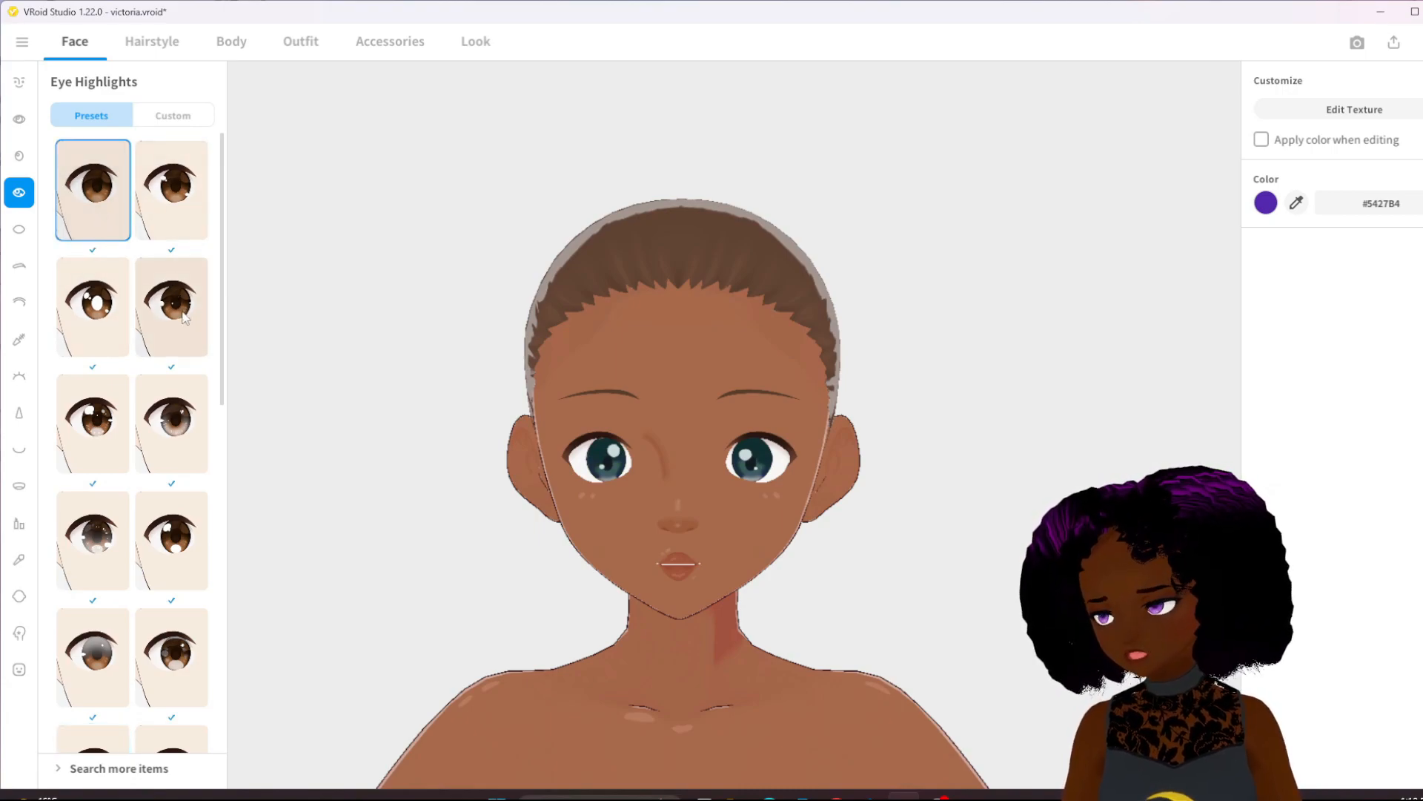
click(175, 421)
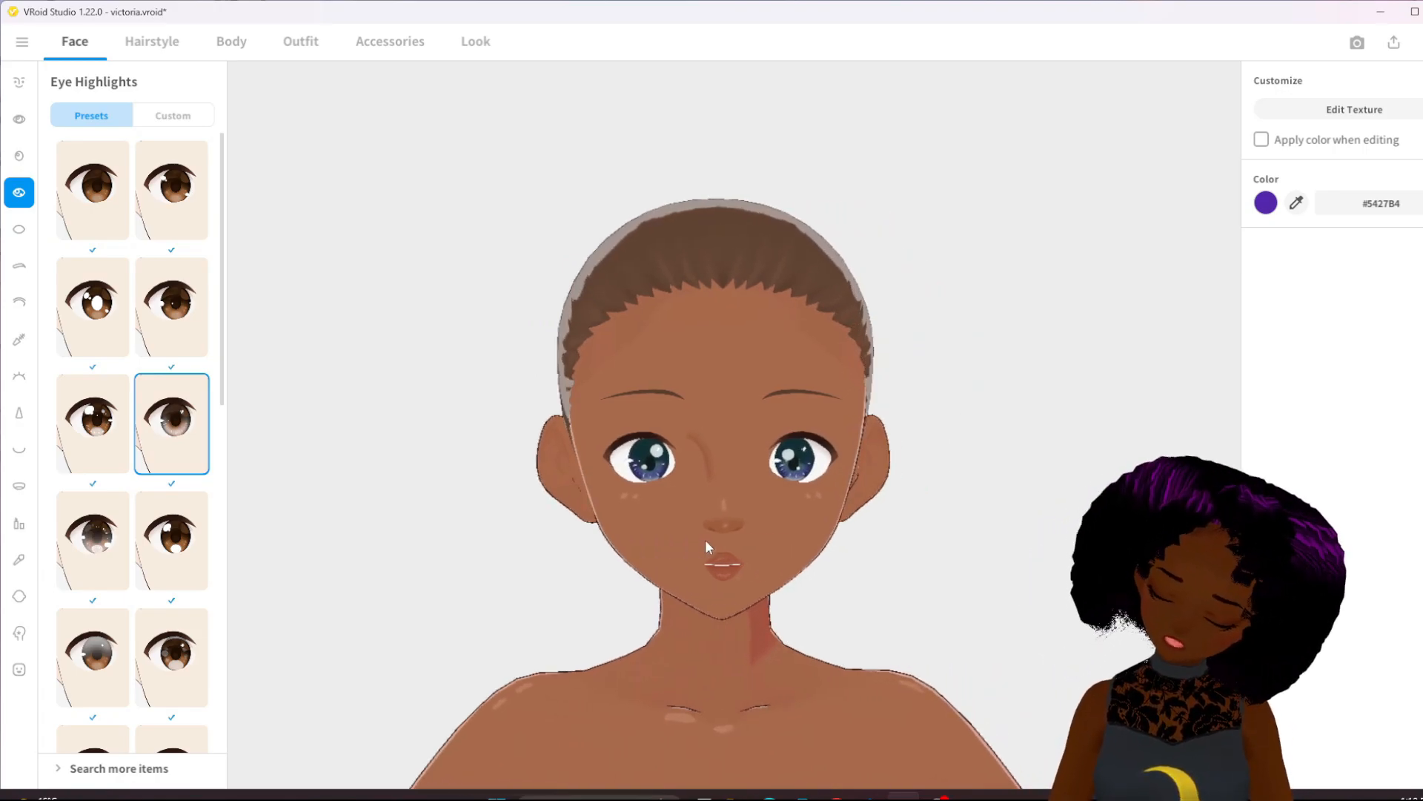
Set the eye highlight color to turquoise #15D7CD and check it on the character's face
scroll(705, 547, up, 5)
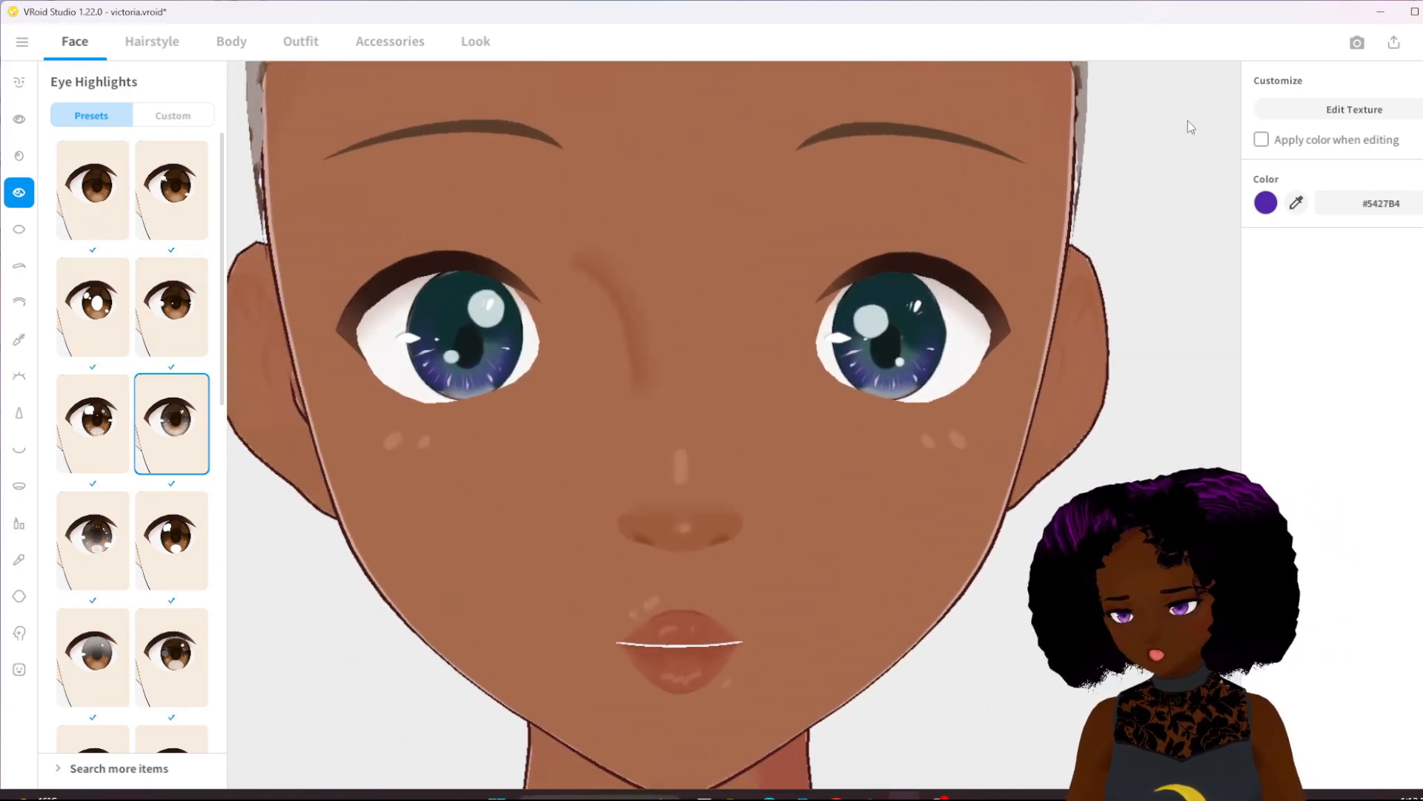
click(1264, 203)
drag(1202, 361, 1220, 363)
drag(1246, 273, 1251, 263)
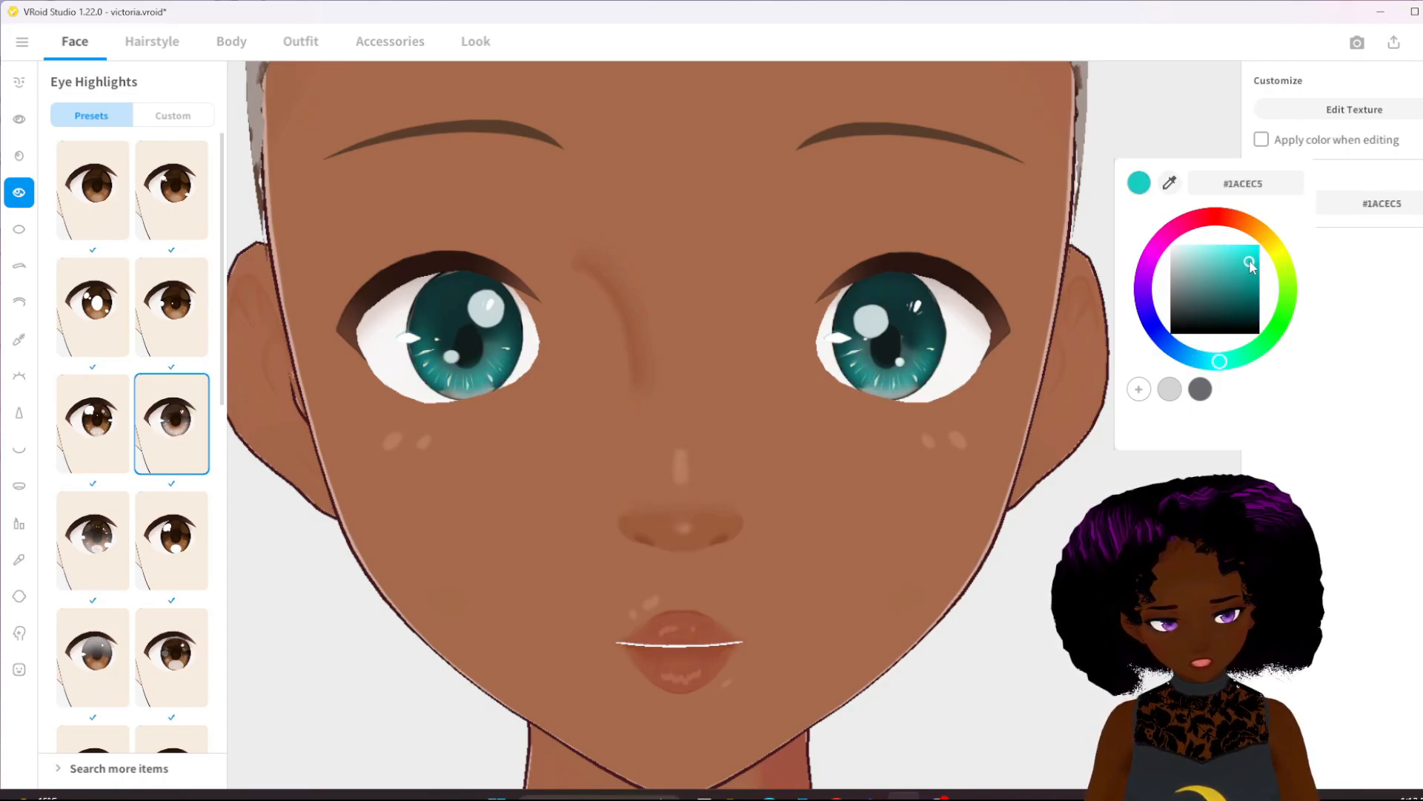
click(984, 307)
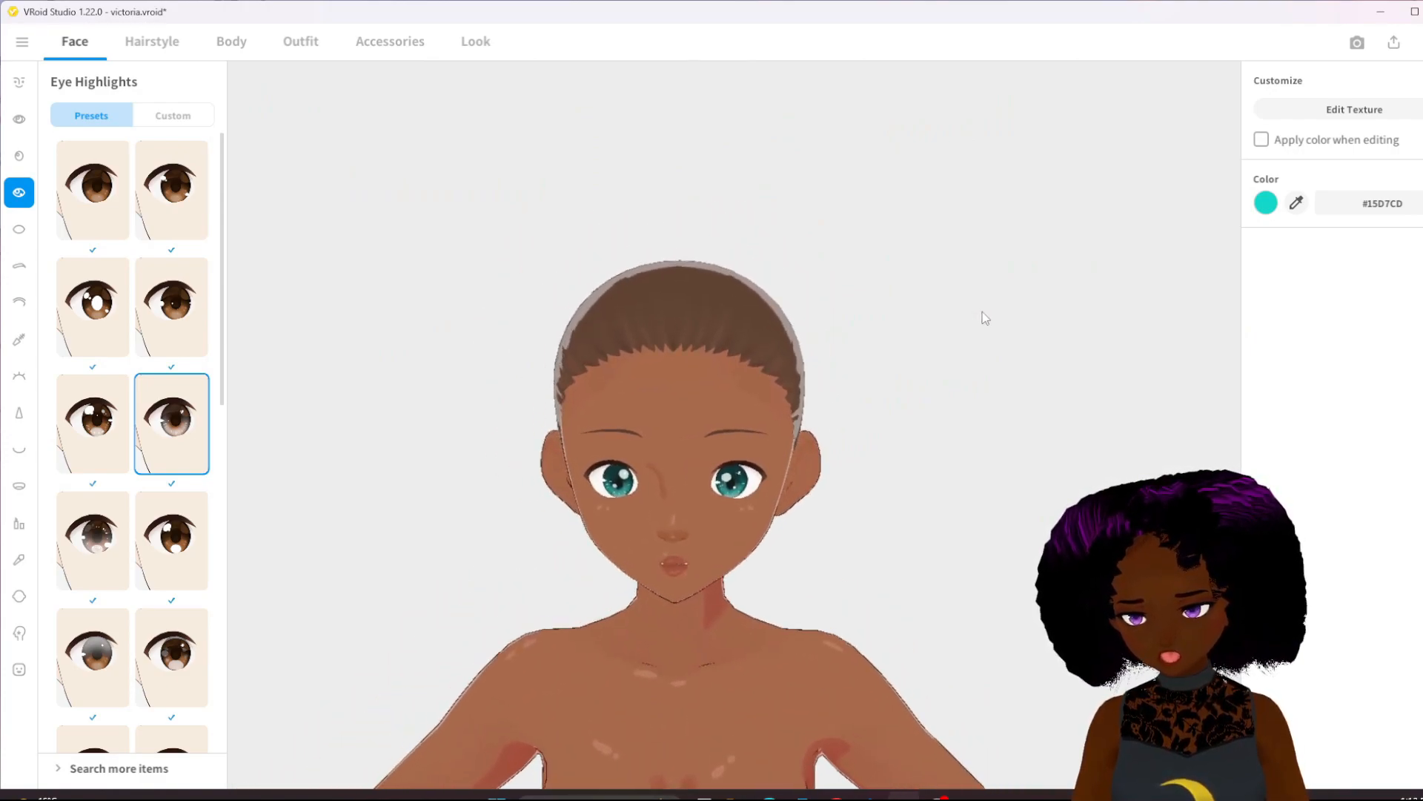
right_drag(988, 310, 984, 309)
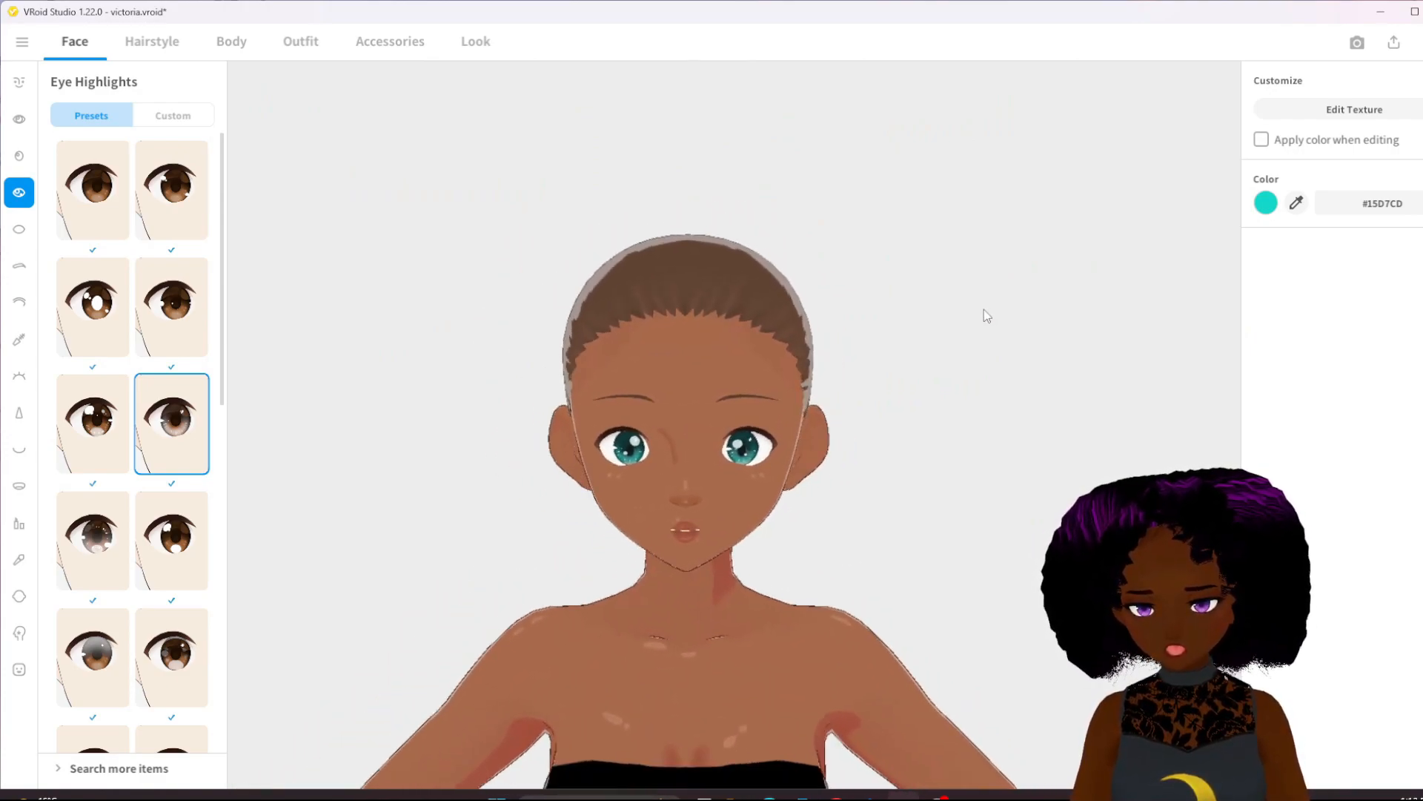
middle_drag(967, 314, 965, 291)
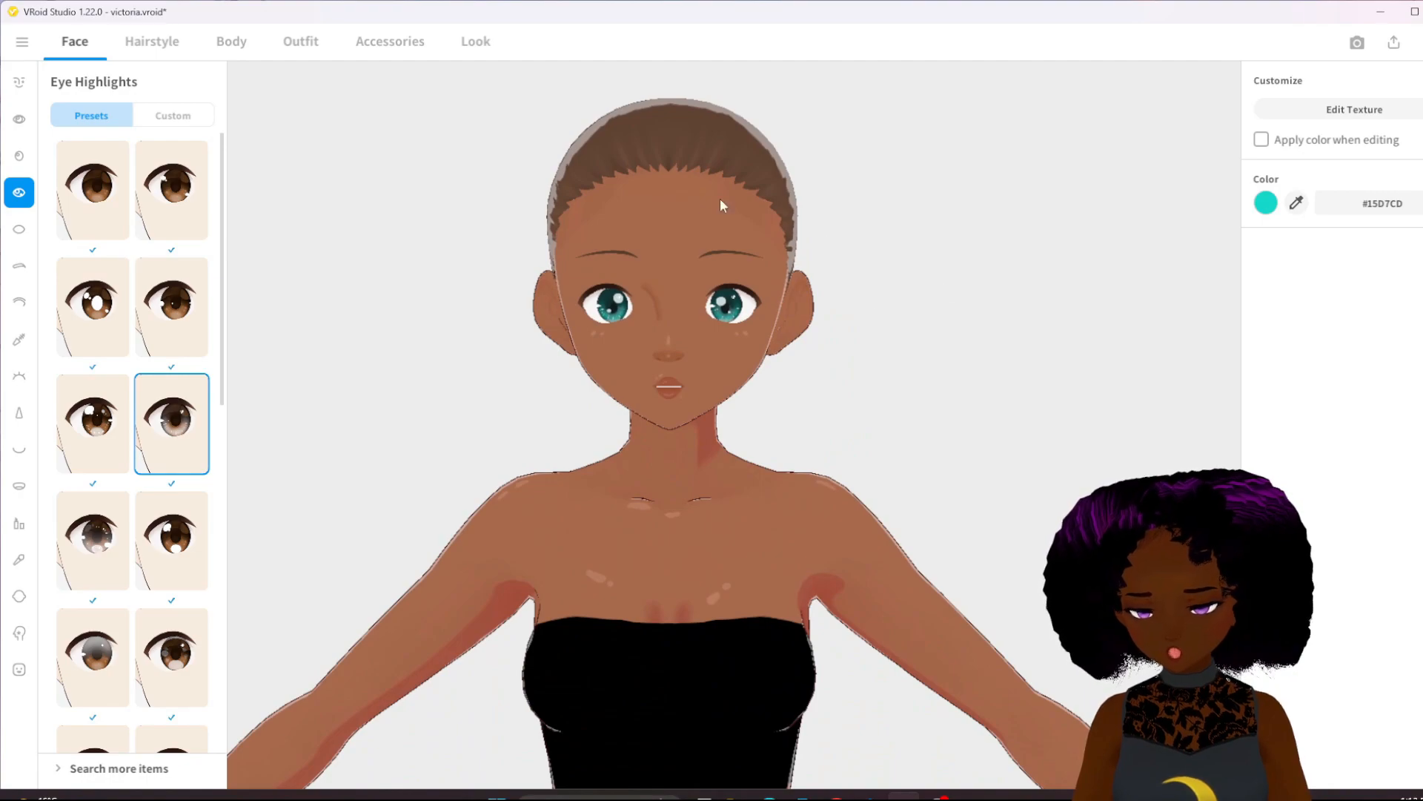
Apply the custom hand-painted green irises to the character and check them under the turquoise highlights
click(161, 121)
click(19, 157)
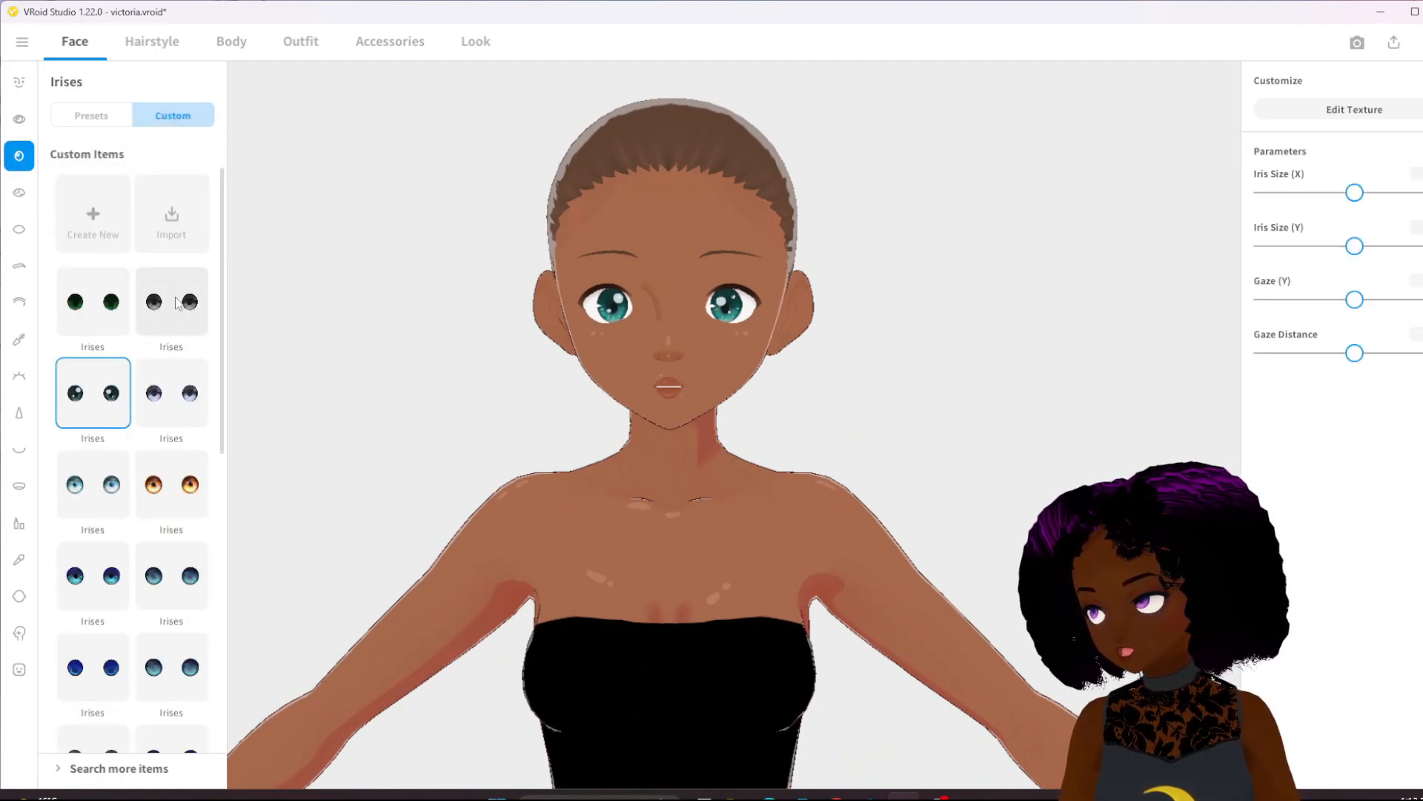
click(109, 315)
scroll(602, 444, up, 5)
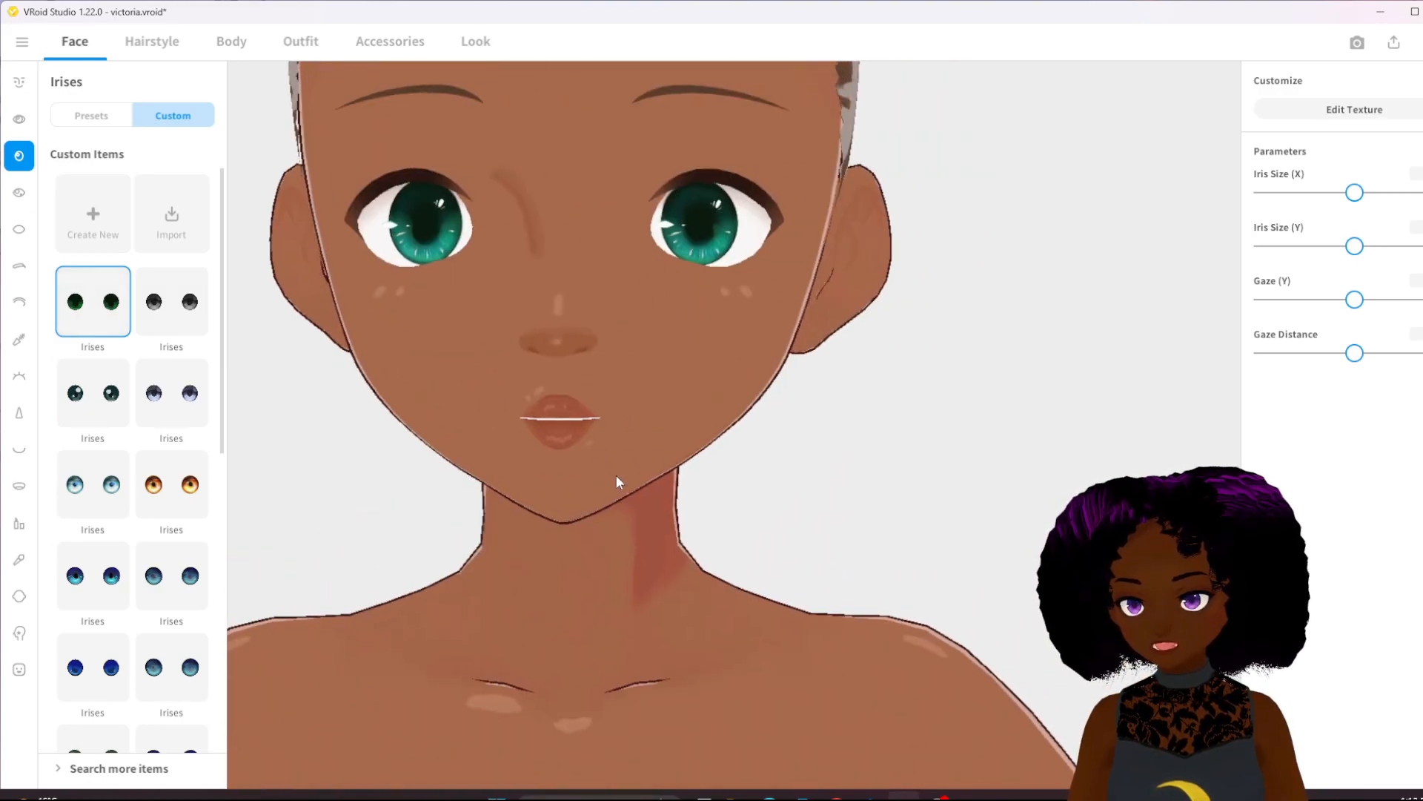
scroll(616, 475, down, 4)
scroll(615, 474, up, 2)
scroll(616, 476, up, 3)
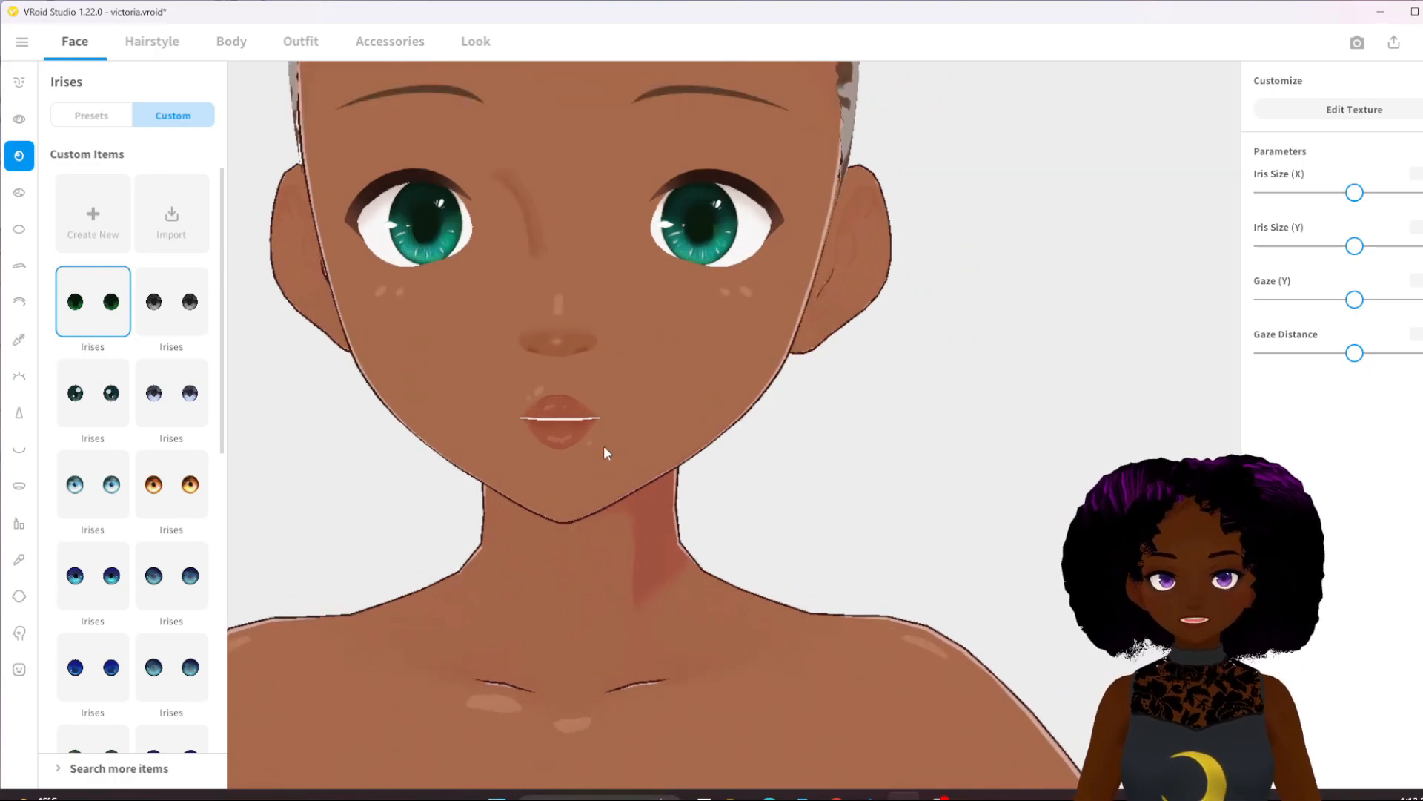
Apply the plain eye highlight preset to compare the bare green irises, and reapply the preset with radial streaks
click(19, 192)
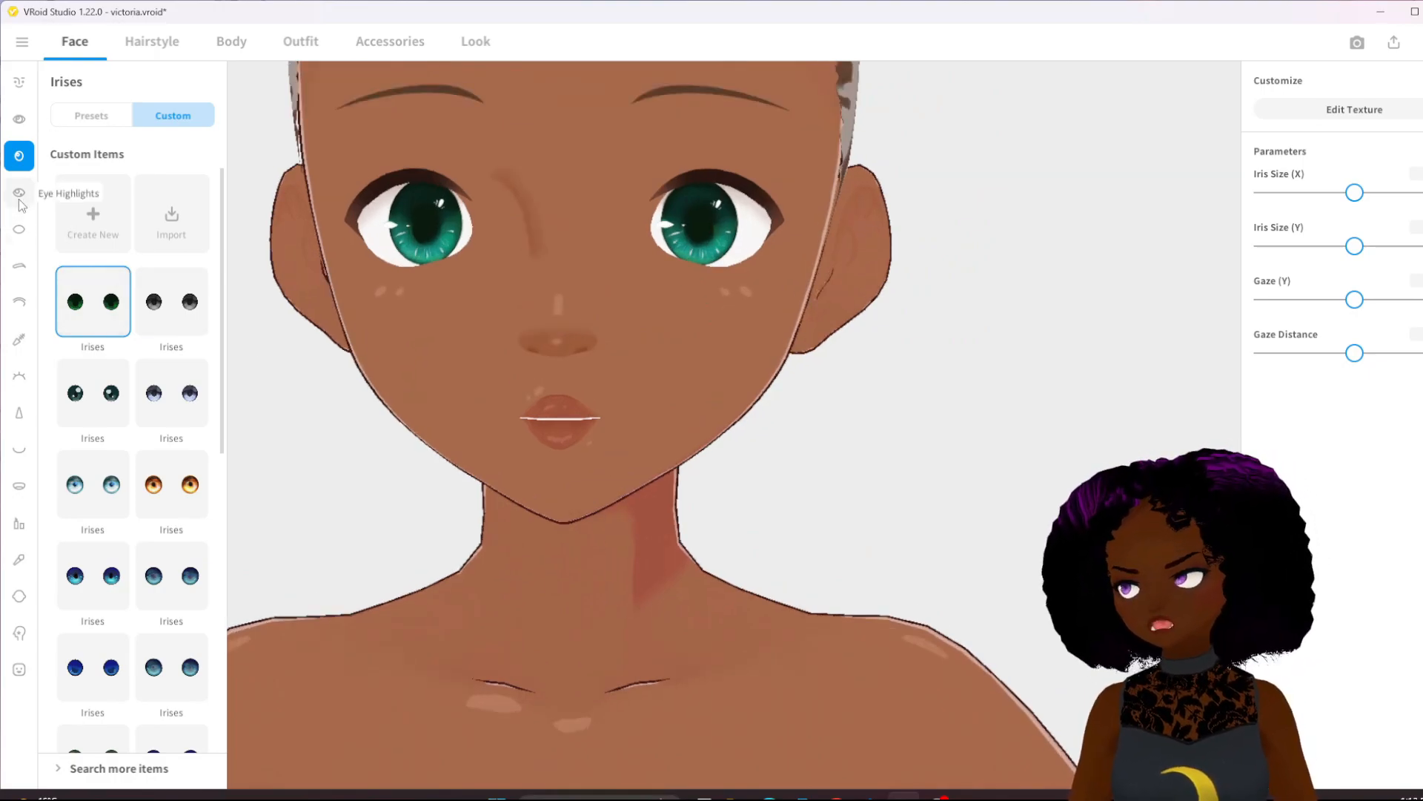
click(96, 206)
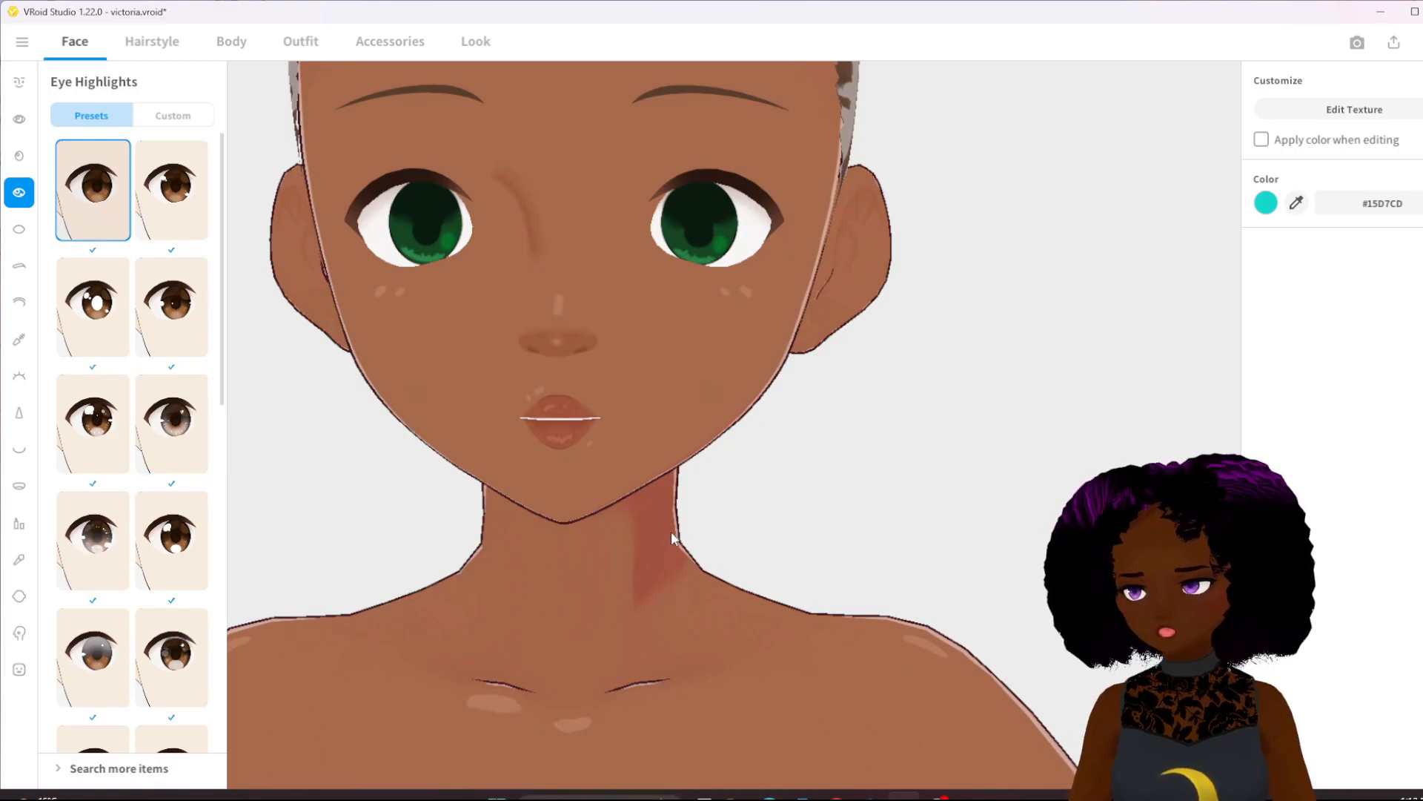
scroll(670, 535, down, 5)
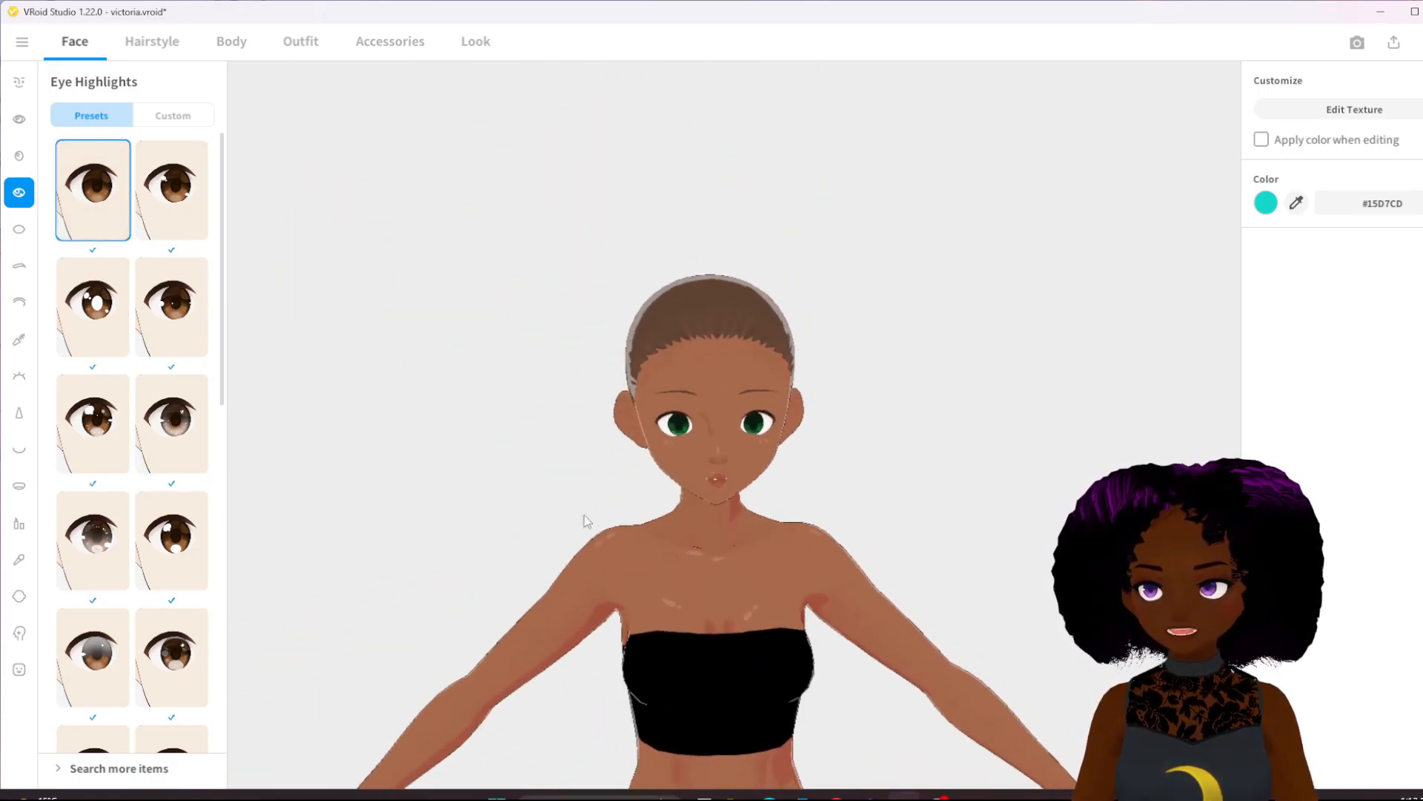
click(191, 449)
scroll(650, 575, up, 2)
scroll(654, 568, up, 5)
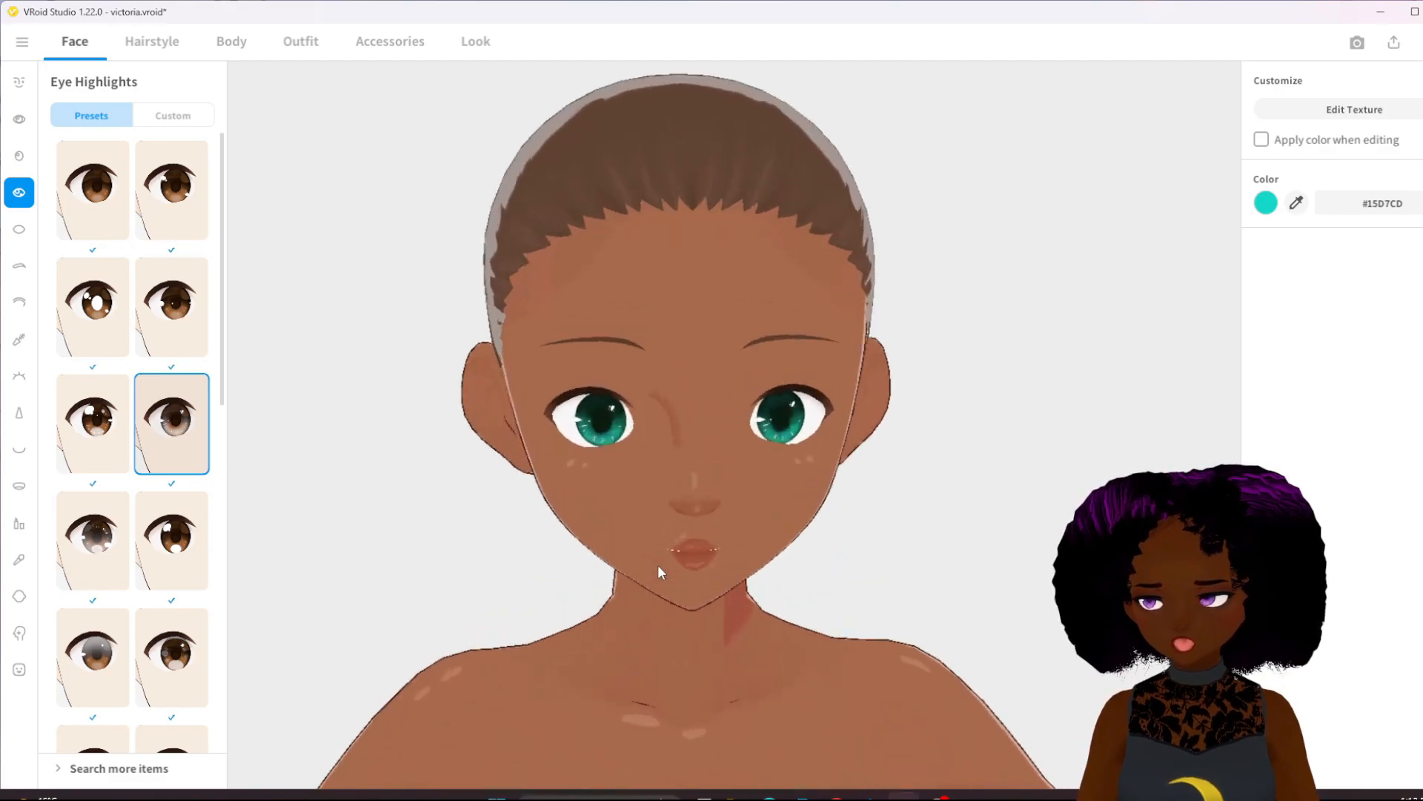
scroll(650, 567, down, 2)
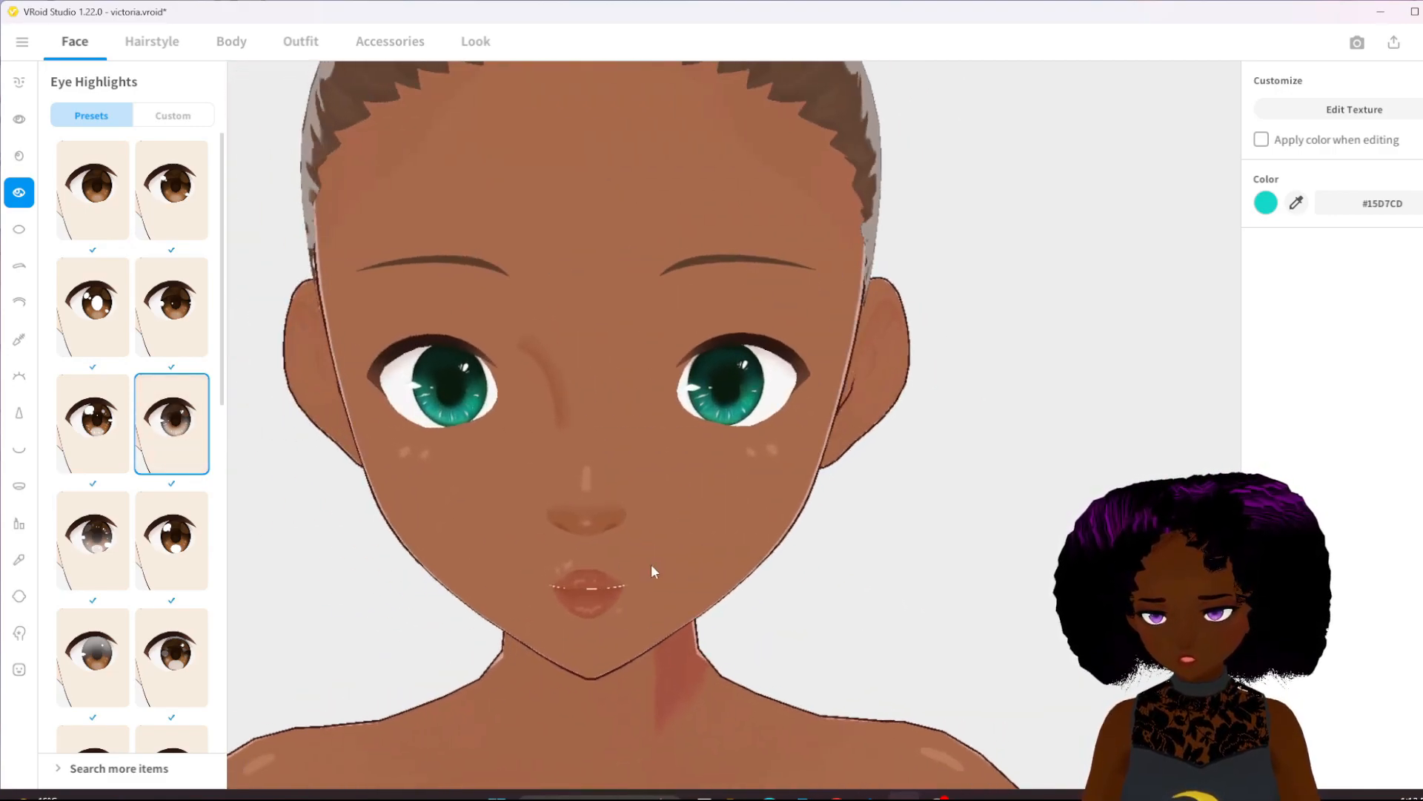
Examine the green irises with turquoise highlights up close and from a distance, and browse the hairstyle set presets
scroll(638, 562, up, 4)
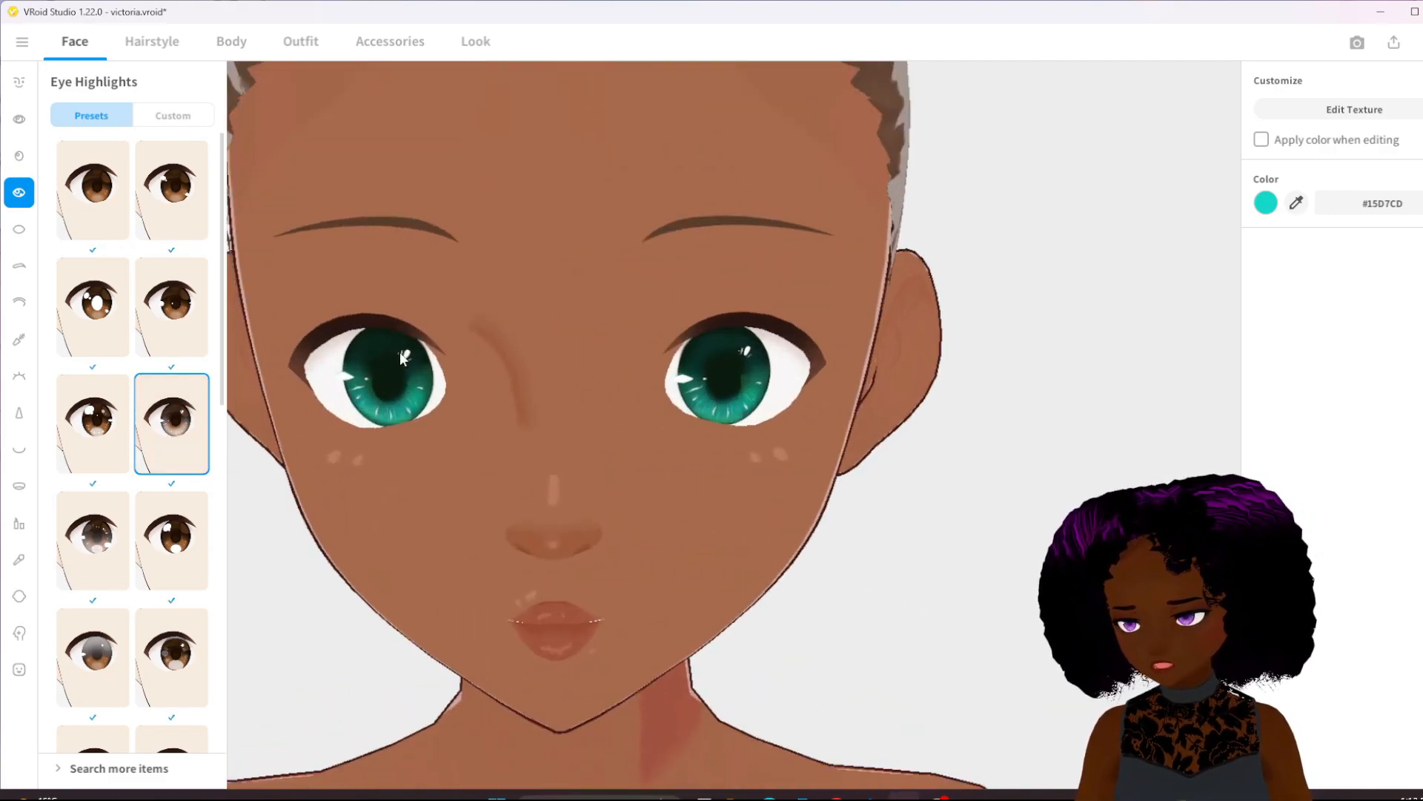
scroll(456, 437, down, 5)
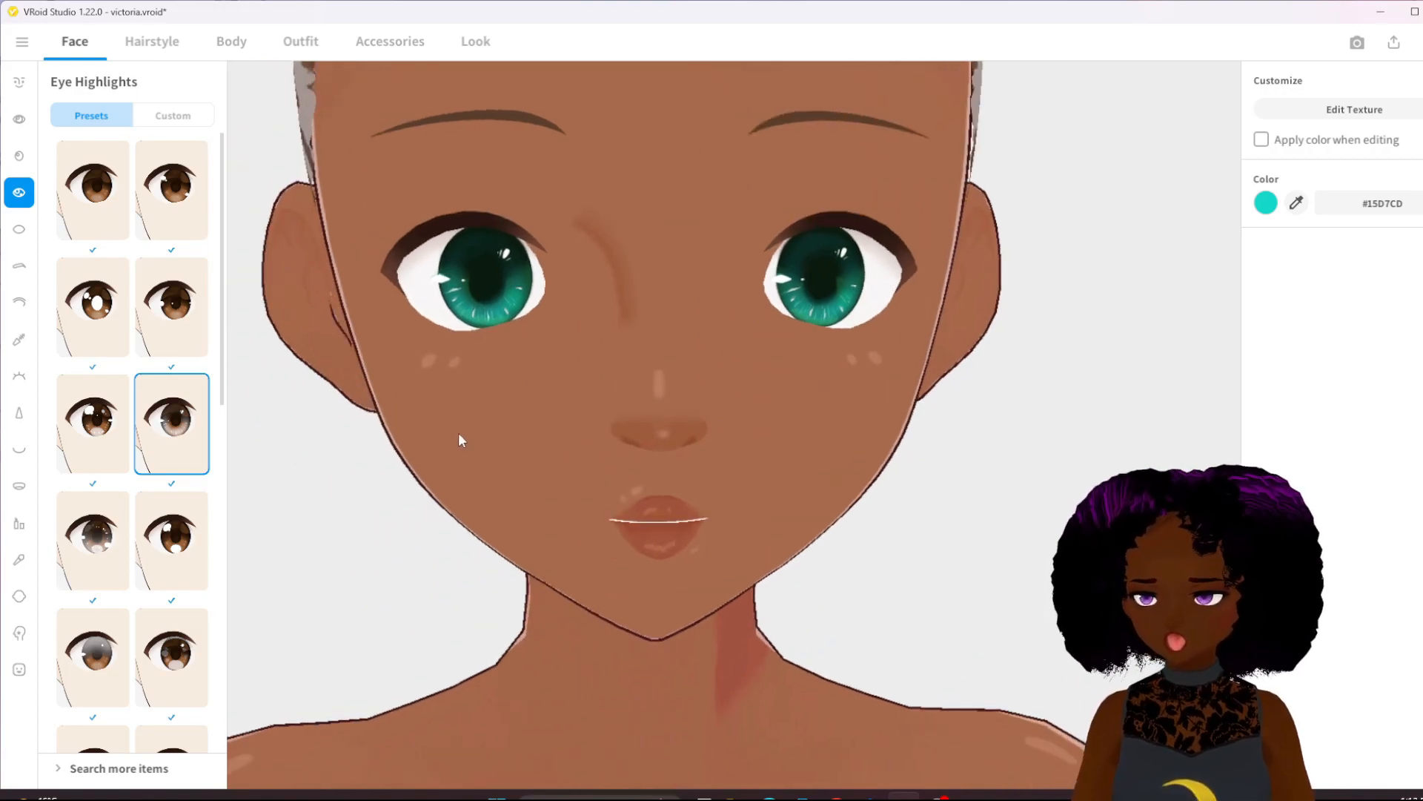
scroll(460, 435, down, 2)
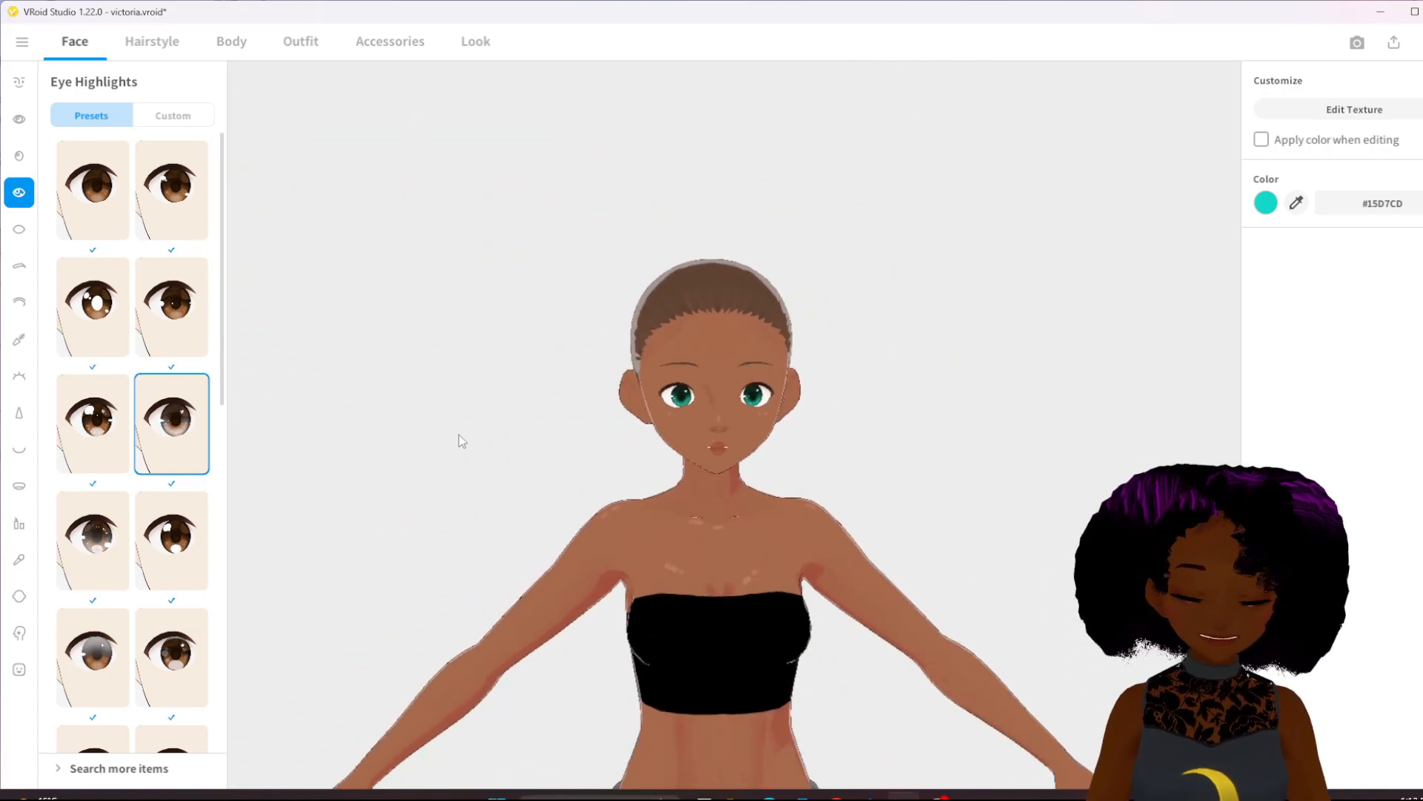
click(147, 30)
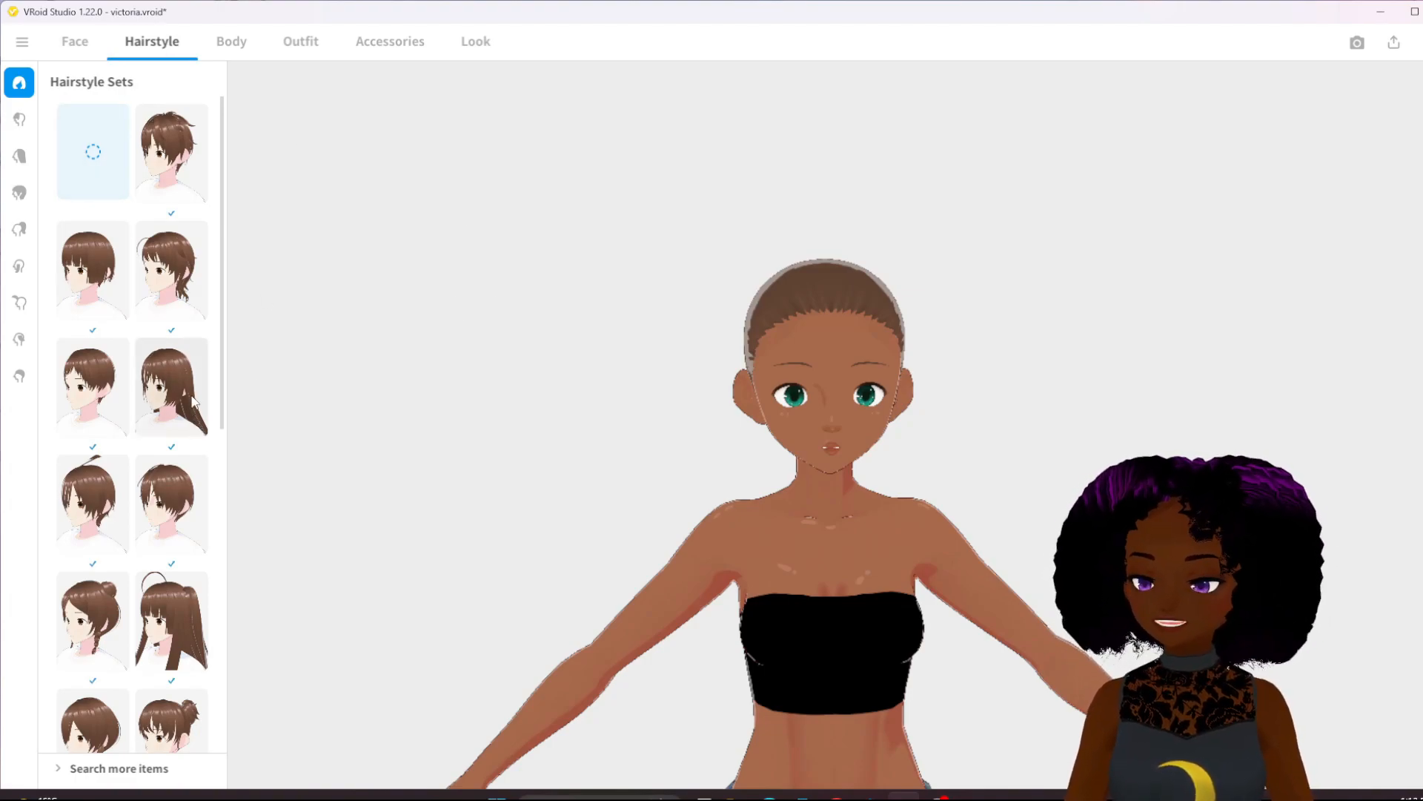
scroll(194, 401, down, 1)
scroll(191, 394, down, 8)
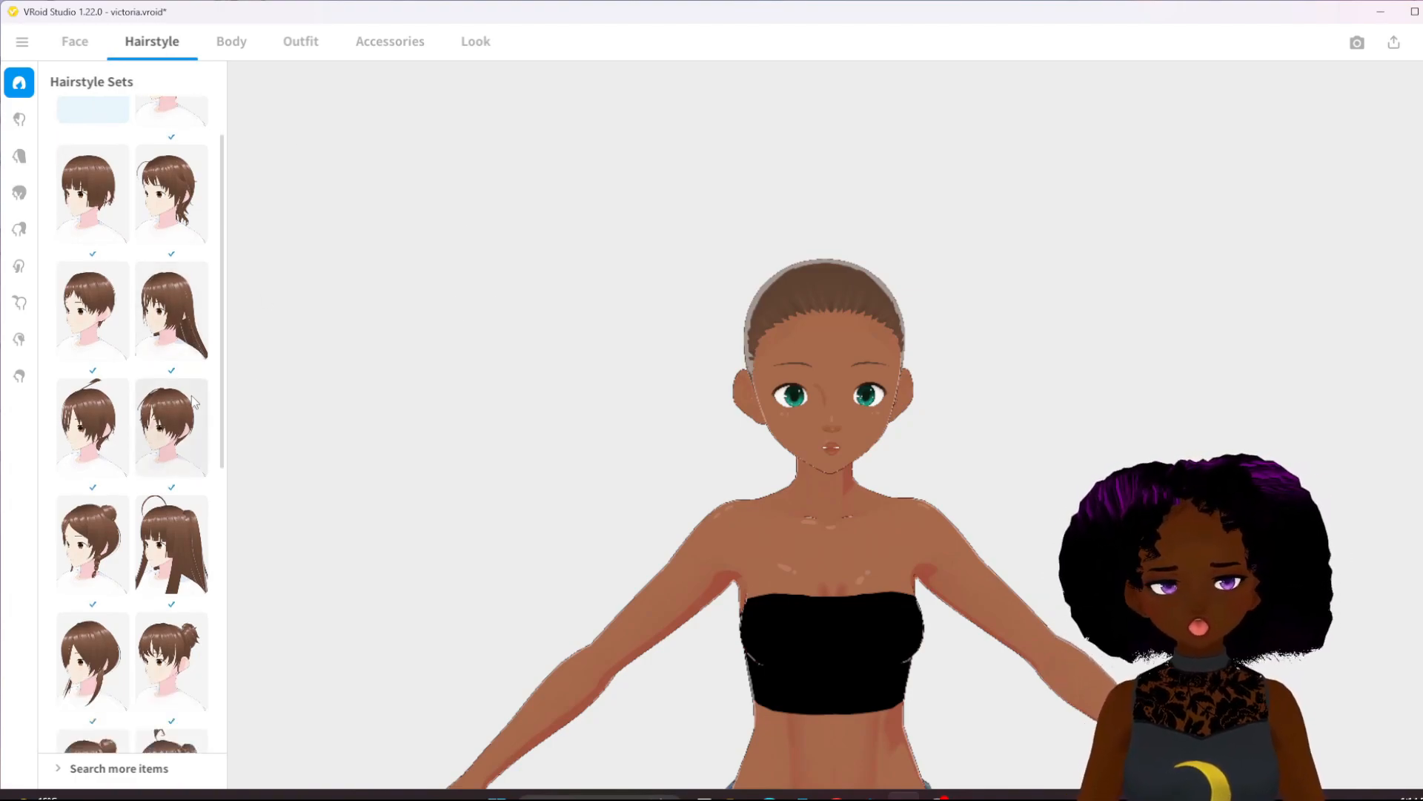
scroll(193, 400, down, 2)
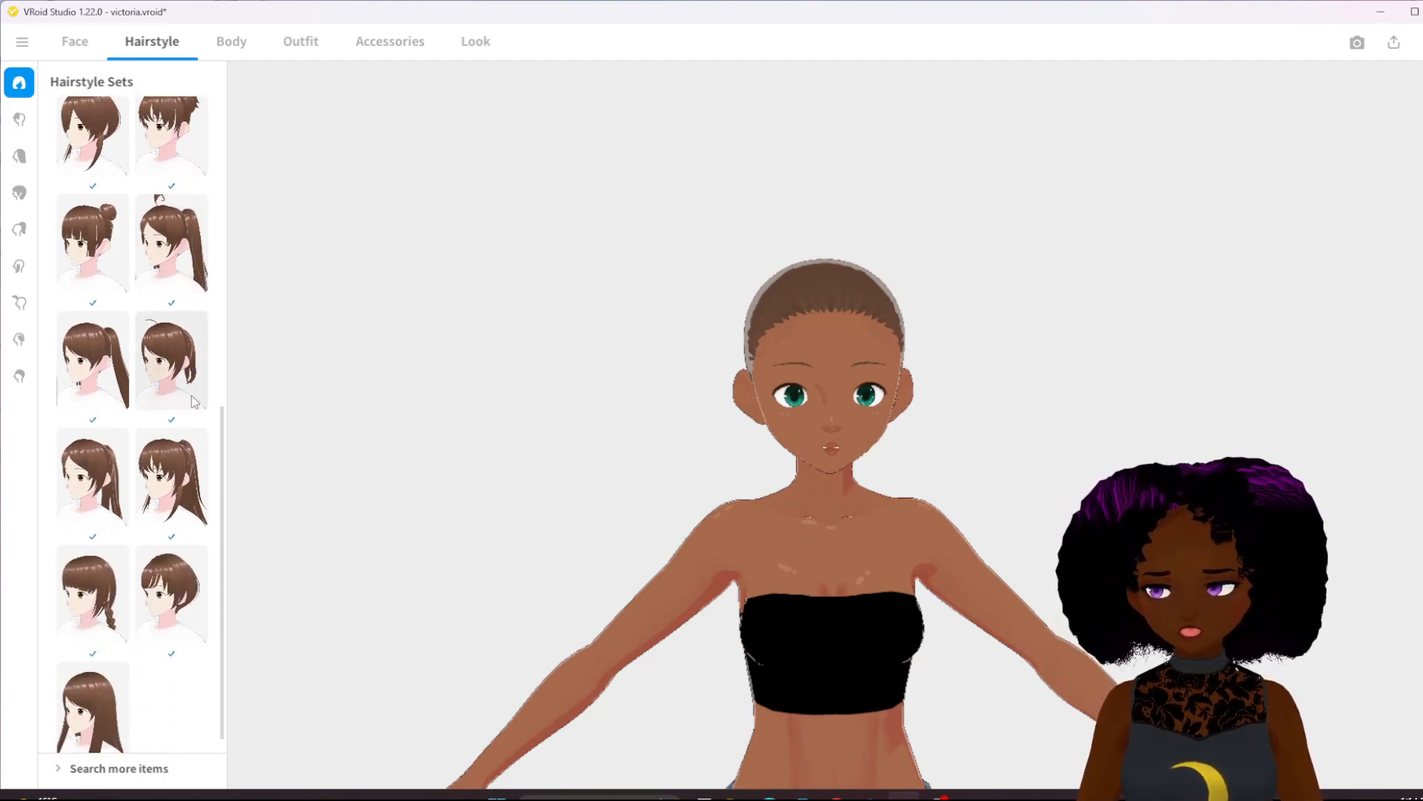
scroll(190, 398, up, 12)
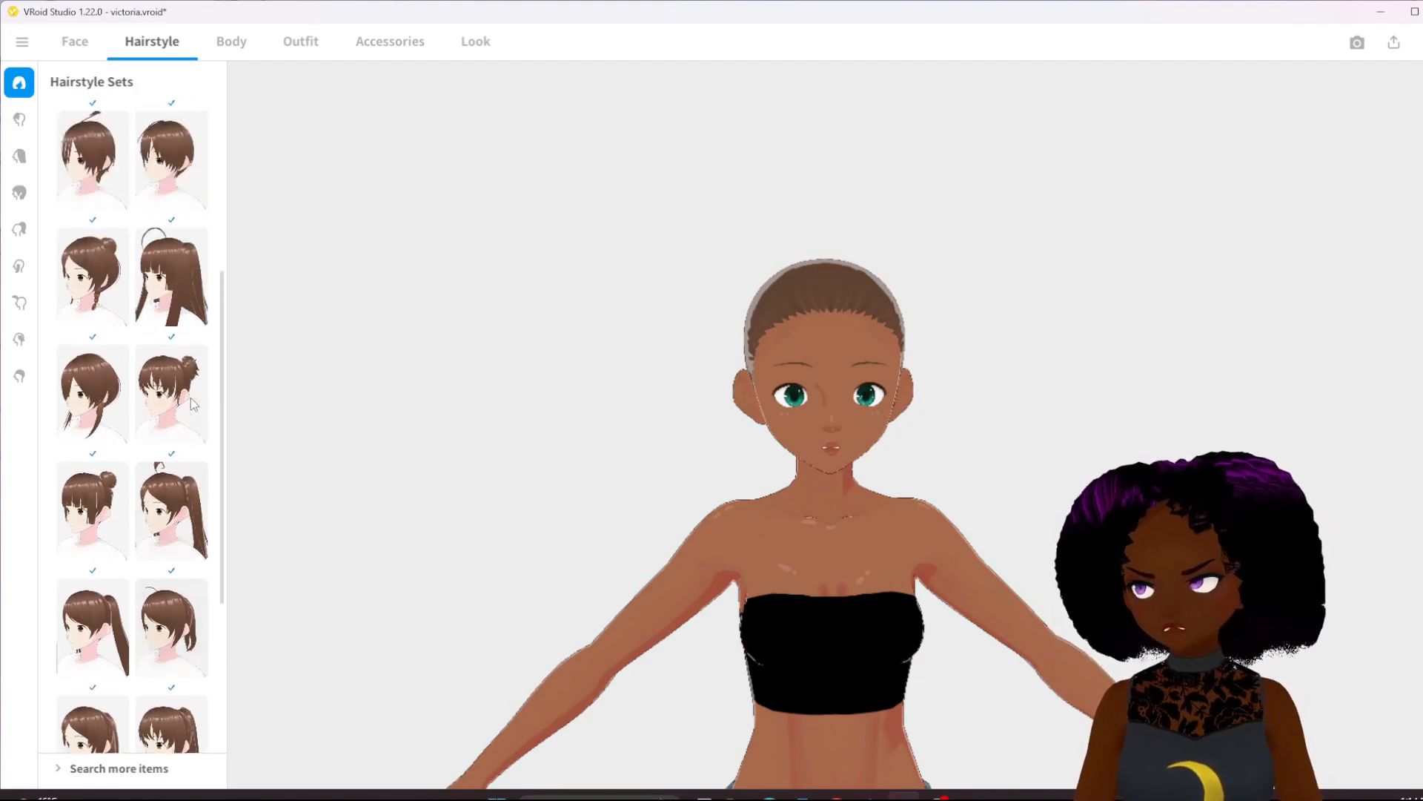
Try the long wavy back hair preset, and apply the back hair preset with two braids
click(20, 157)
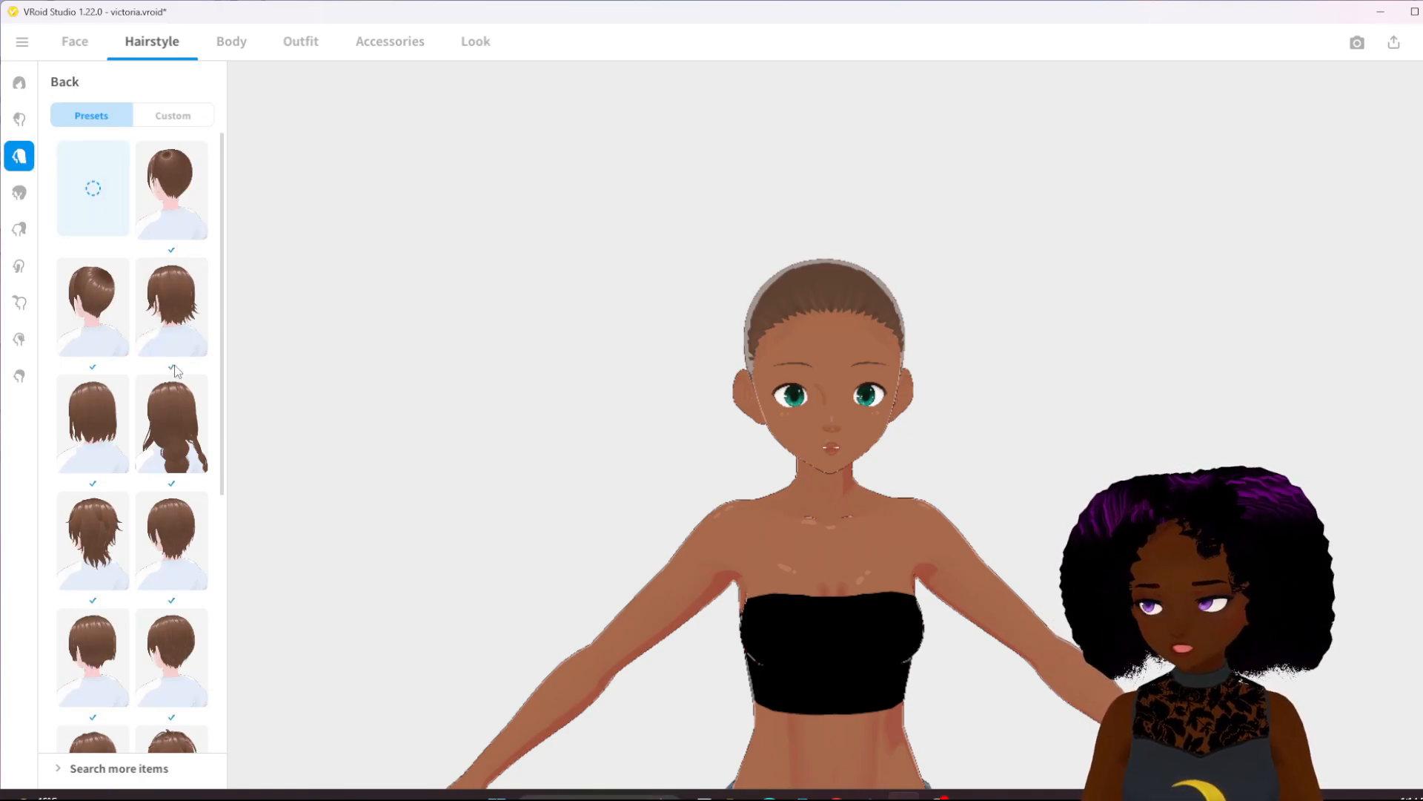
scroll(177, 370, down, 3)
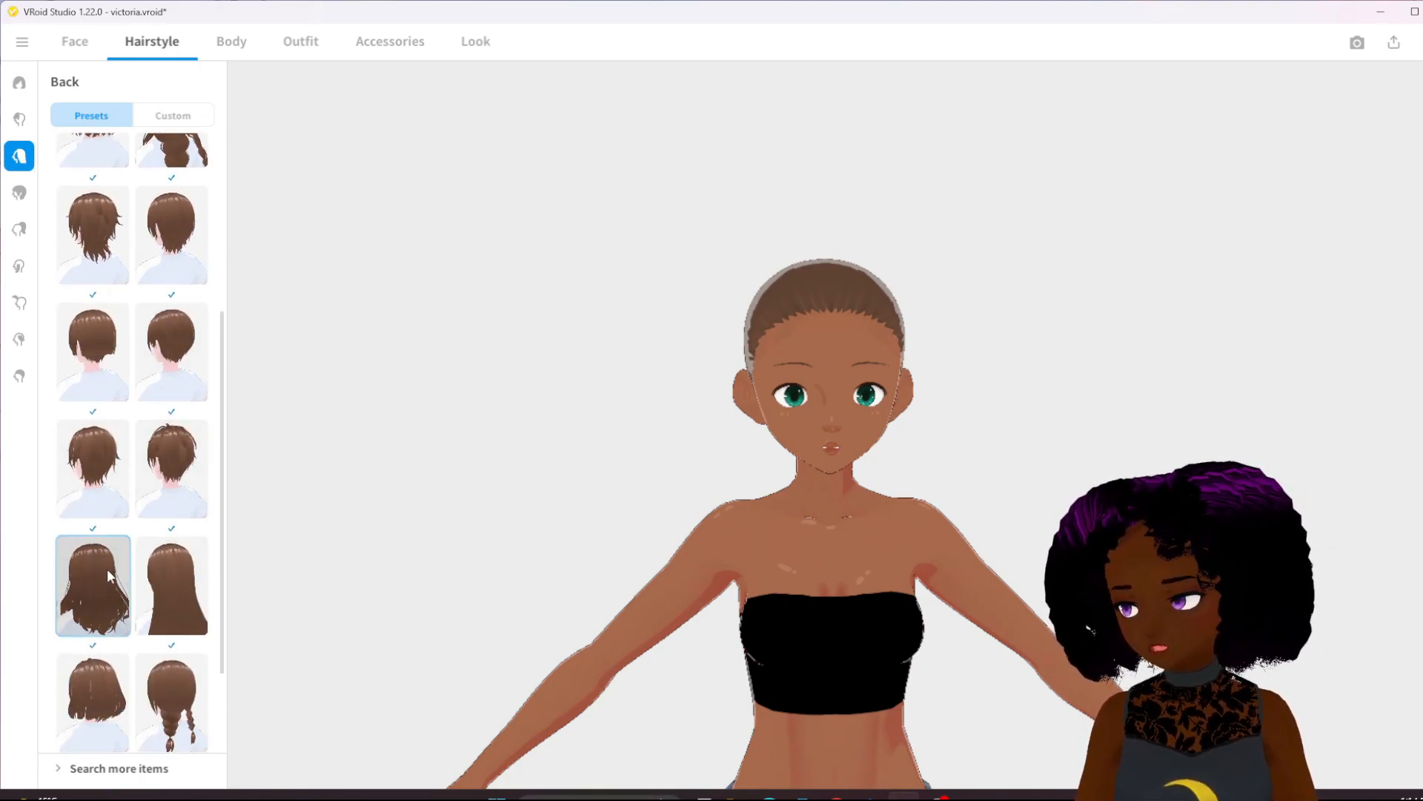
click(107, 568)
scroll(121, 591, down, 2)
click(171, 588)
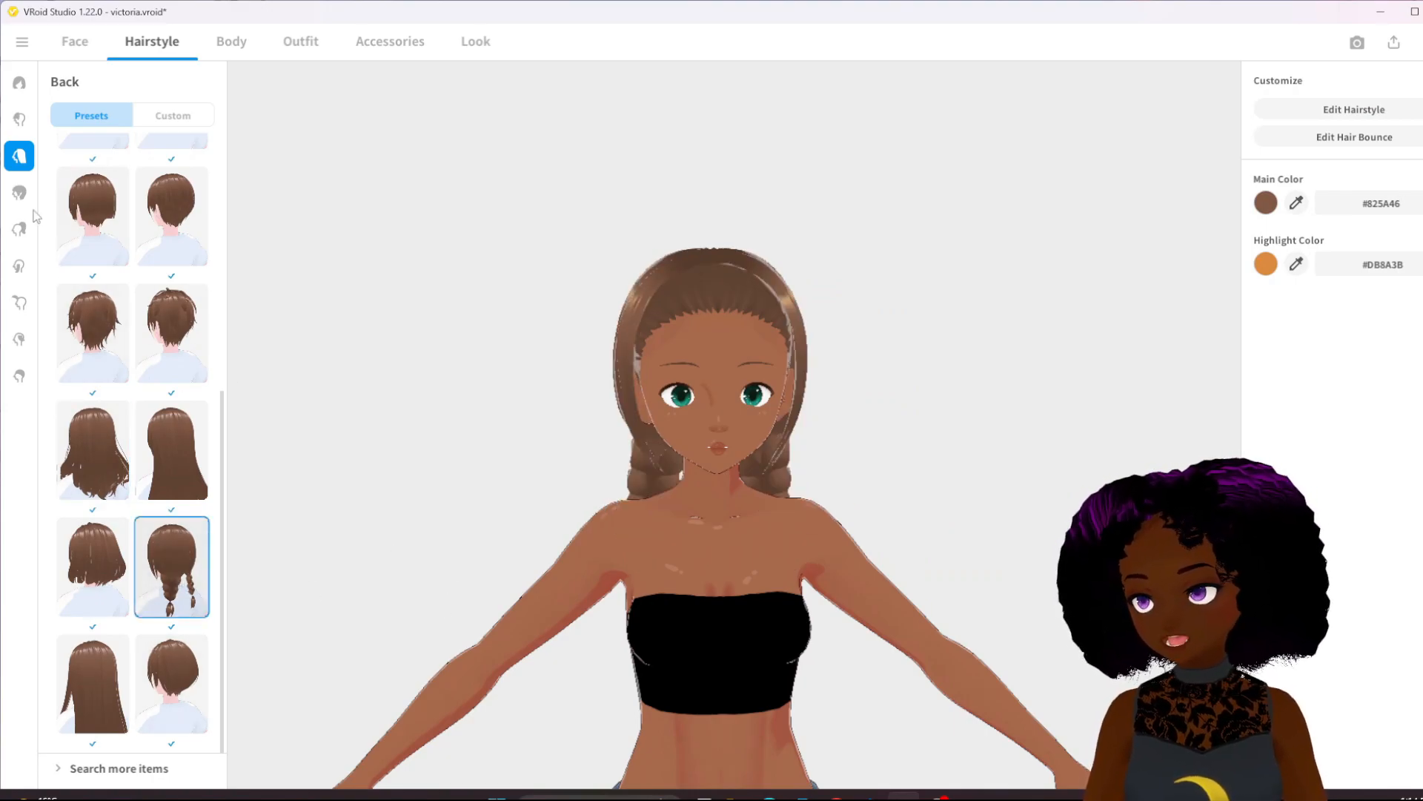
Apply the front hair preset with choppy parted bangs and check it on the character
click(19, 118)
scroll(164, 427, down, 3)
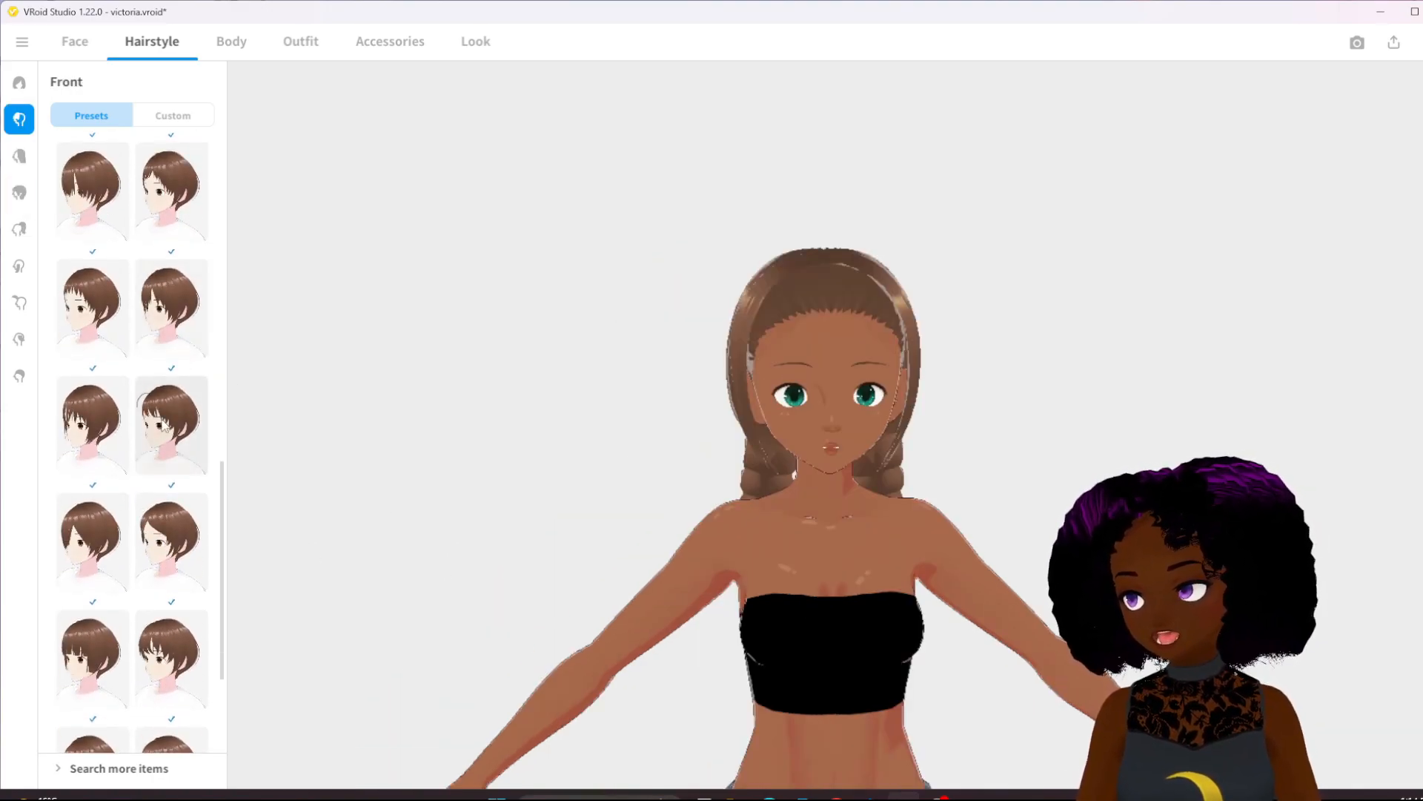
scroll(165, 427, down, 3)
click(170, 446)
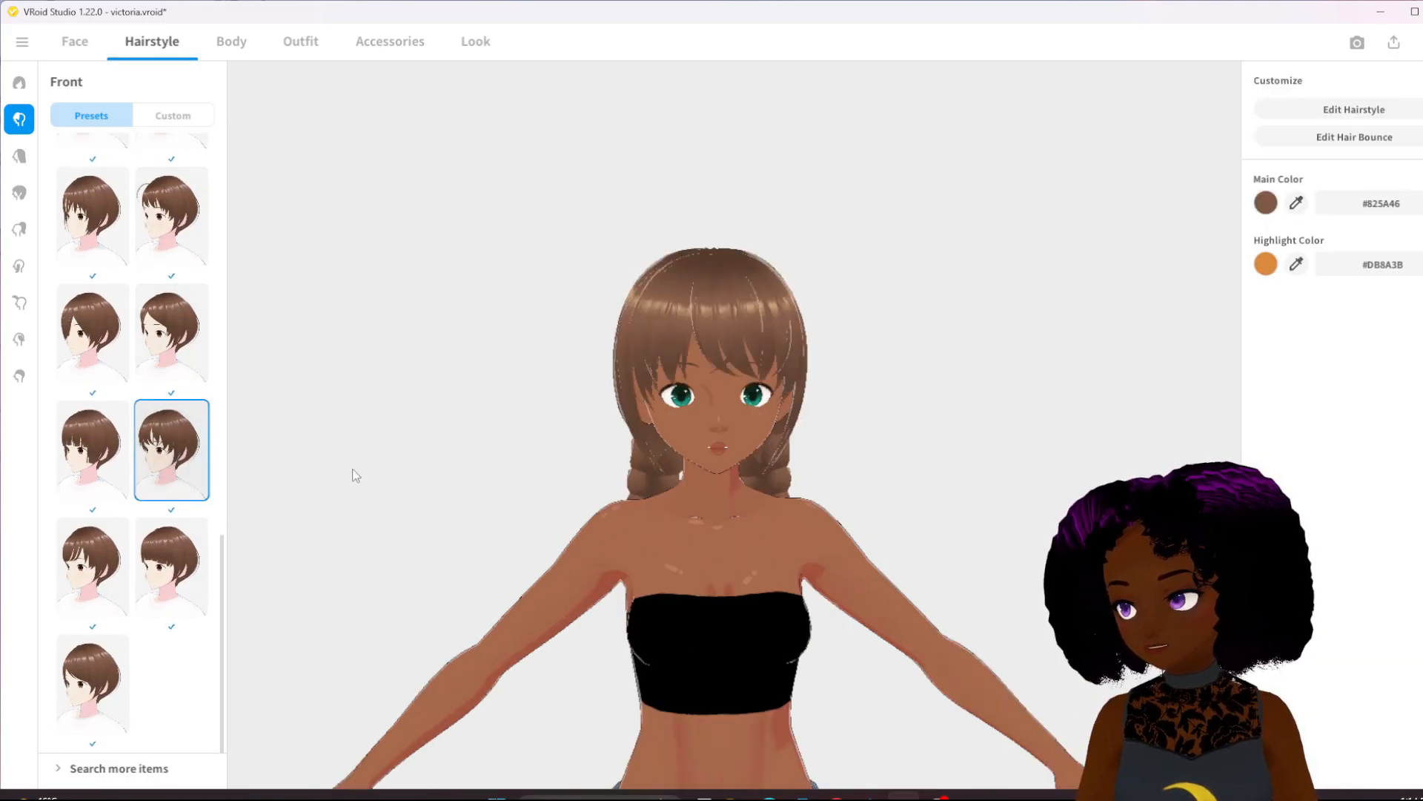
right_drag(392, 482, 617, 390)
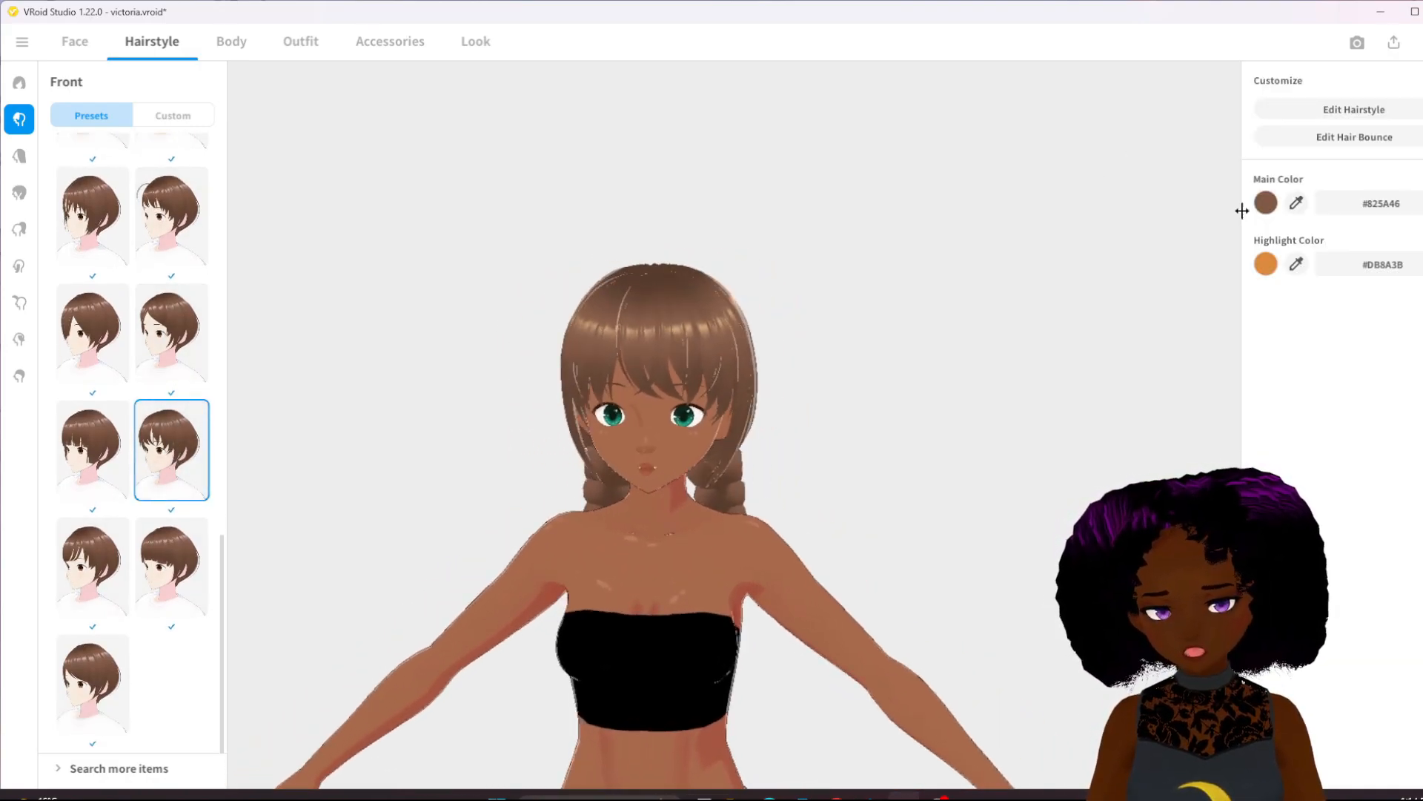
Set the hair's main color to grey-blue #93AFB6 and its highlight color to lavender #8A8AD9
click(1265, 202)
click(1241, 307)
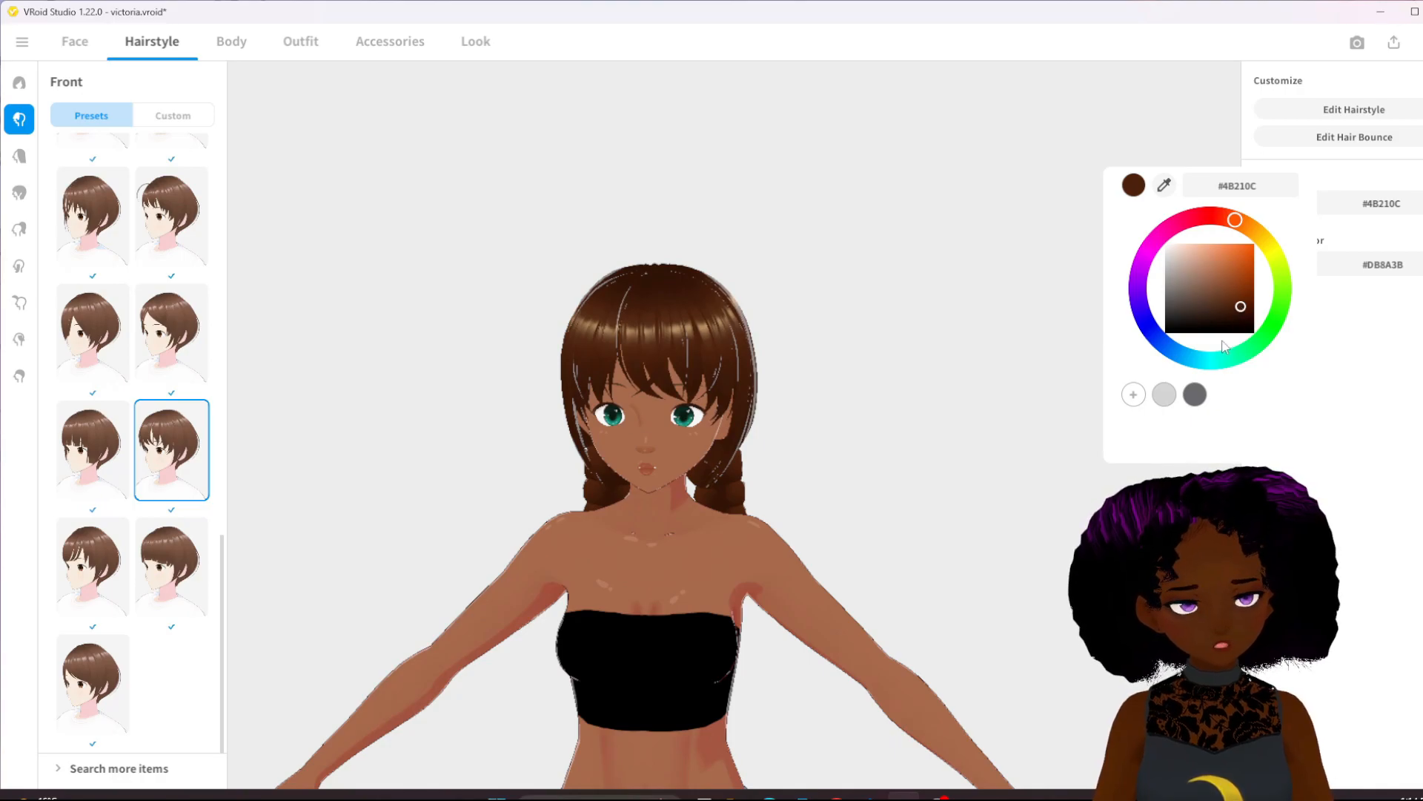
click(1195, 361)
click(1188, 278)
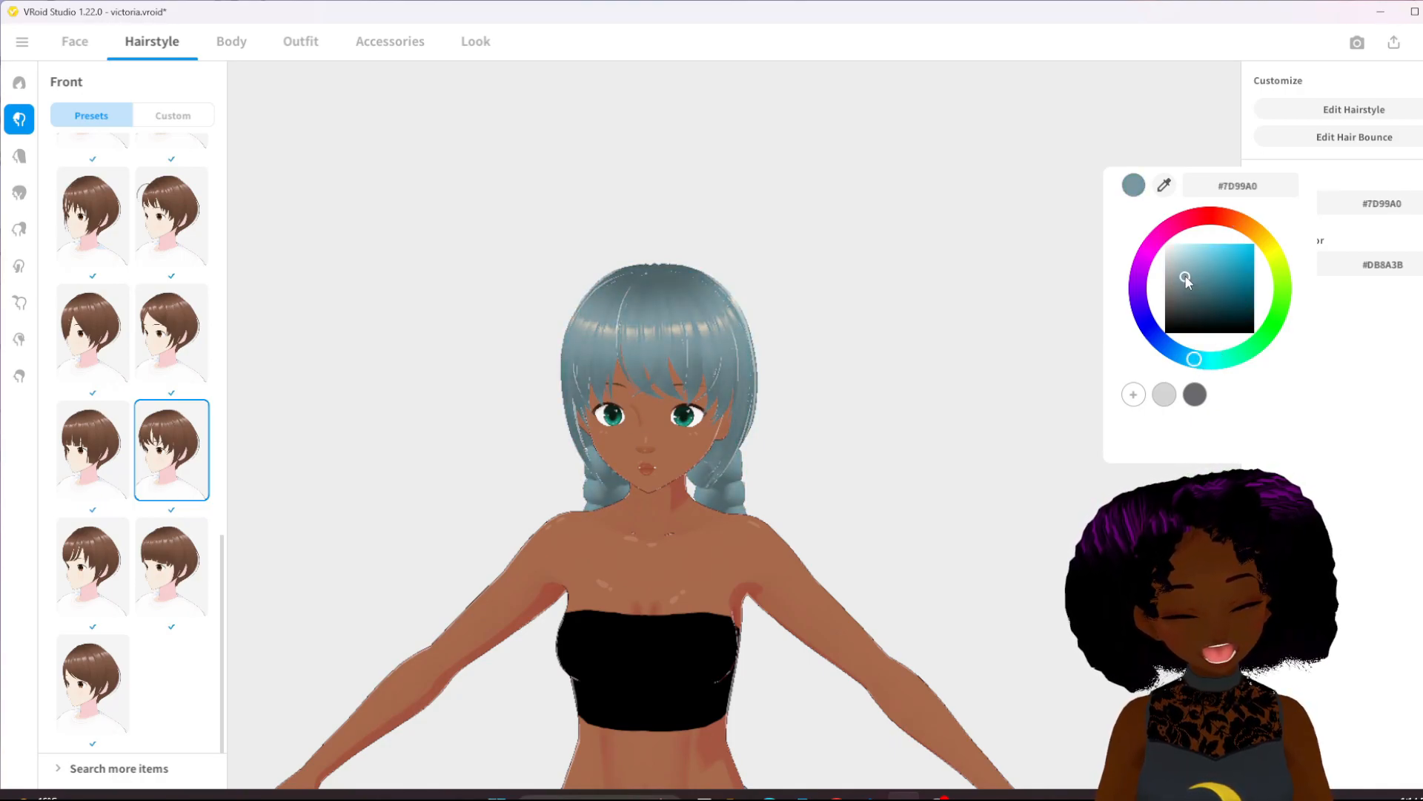
click(1182, 270)
right_drag(978, 415, 946, 464)
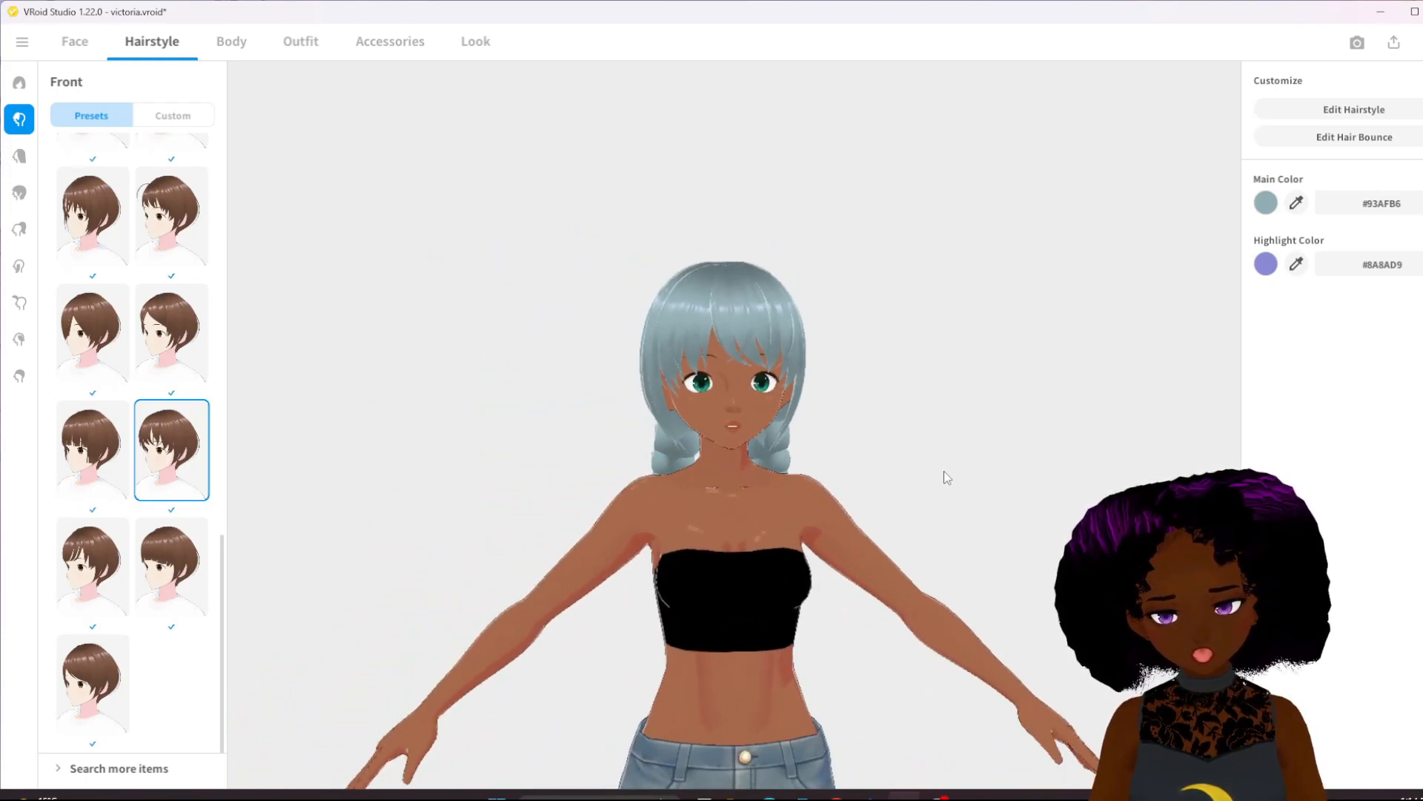
Examine the recolored braided hair together with the green eyes up close from the front and at an angle
scroll(907, 411, up, 3)
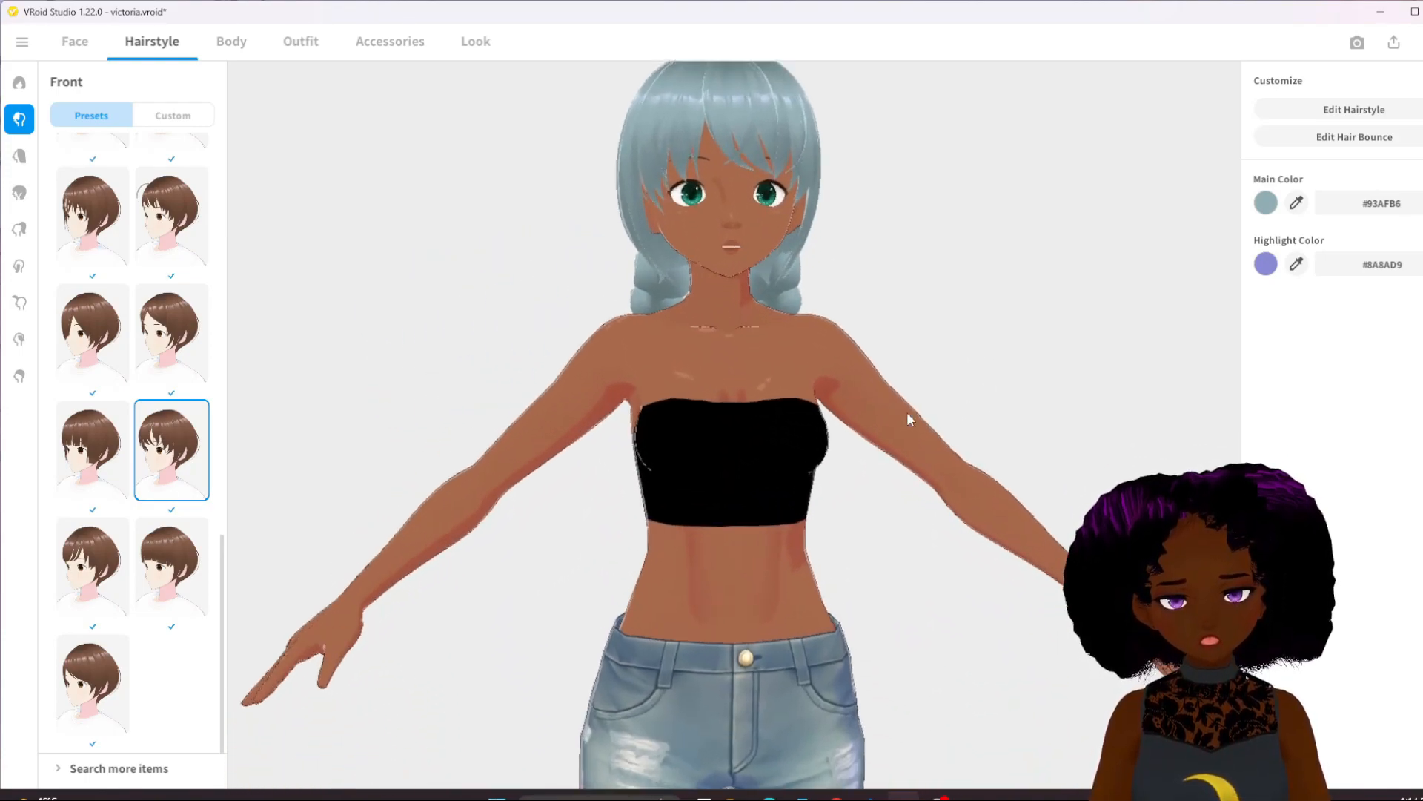
middle_drag(905, 410, 881, 477)
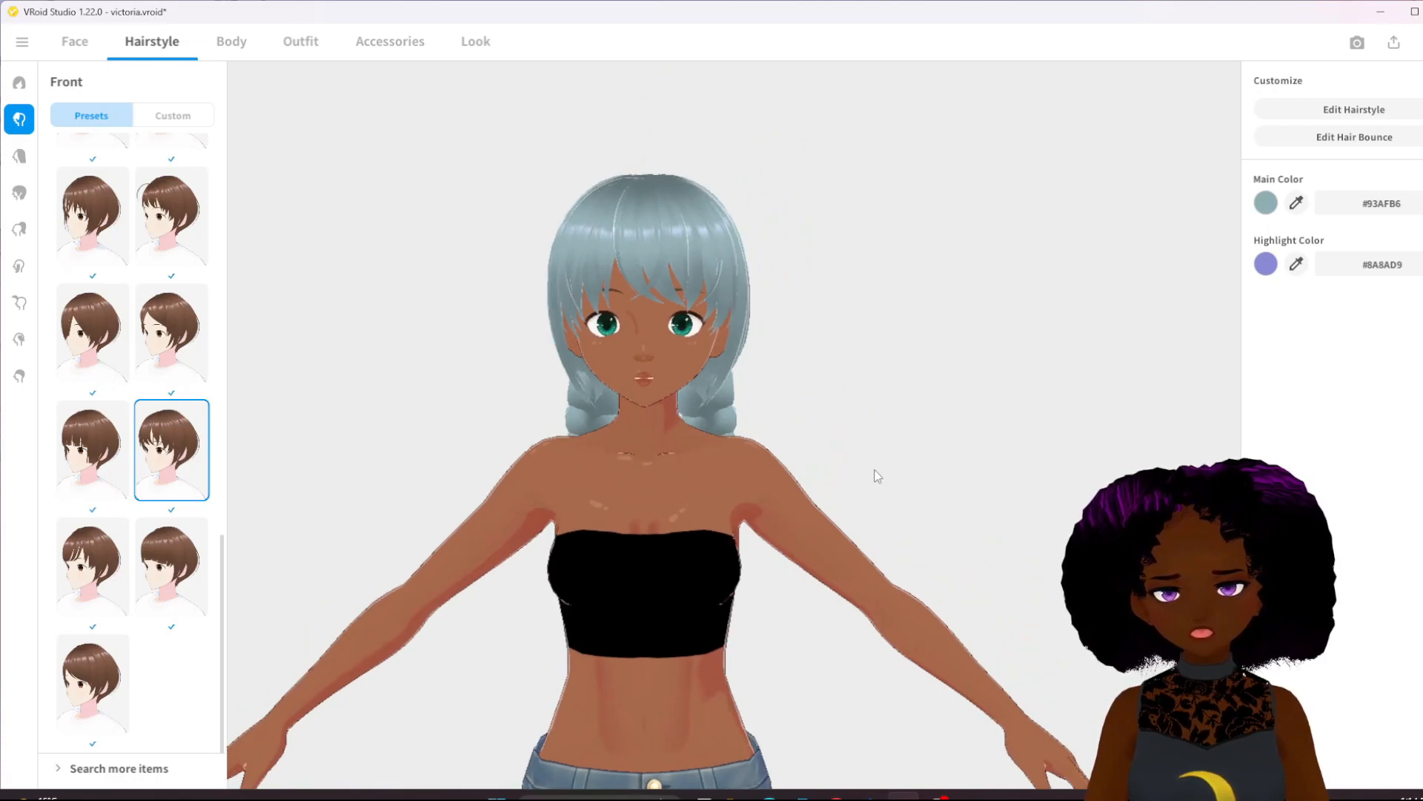
scroll(886, 458, up, 5)
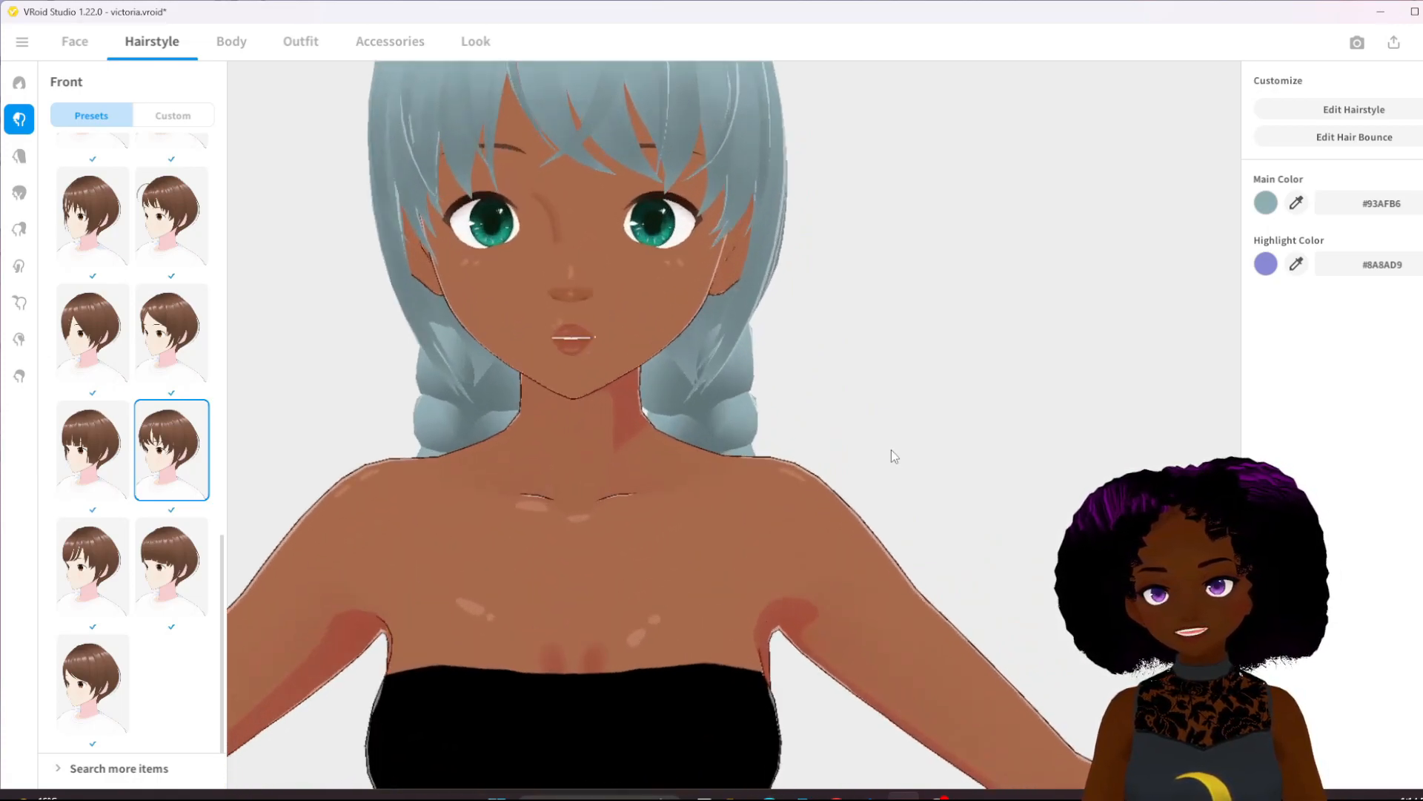
right_drag(903, 454, 946, 333)
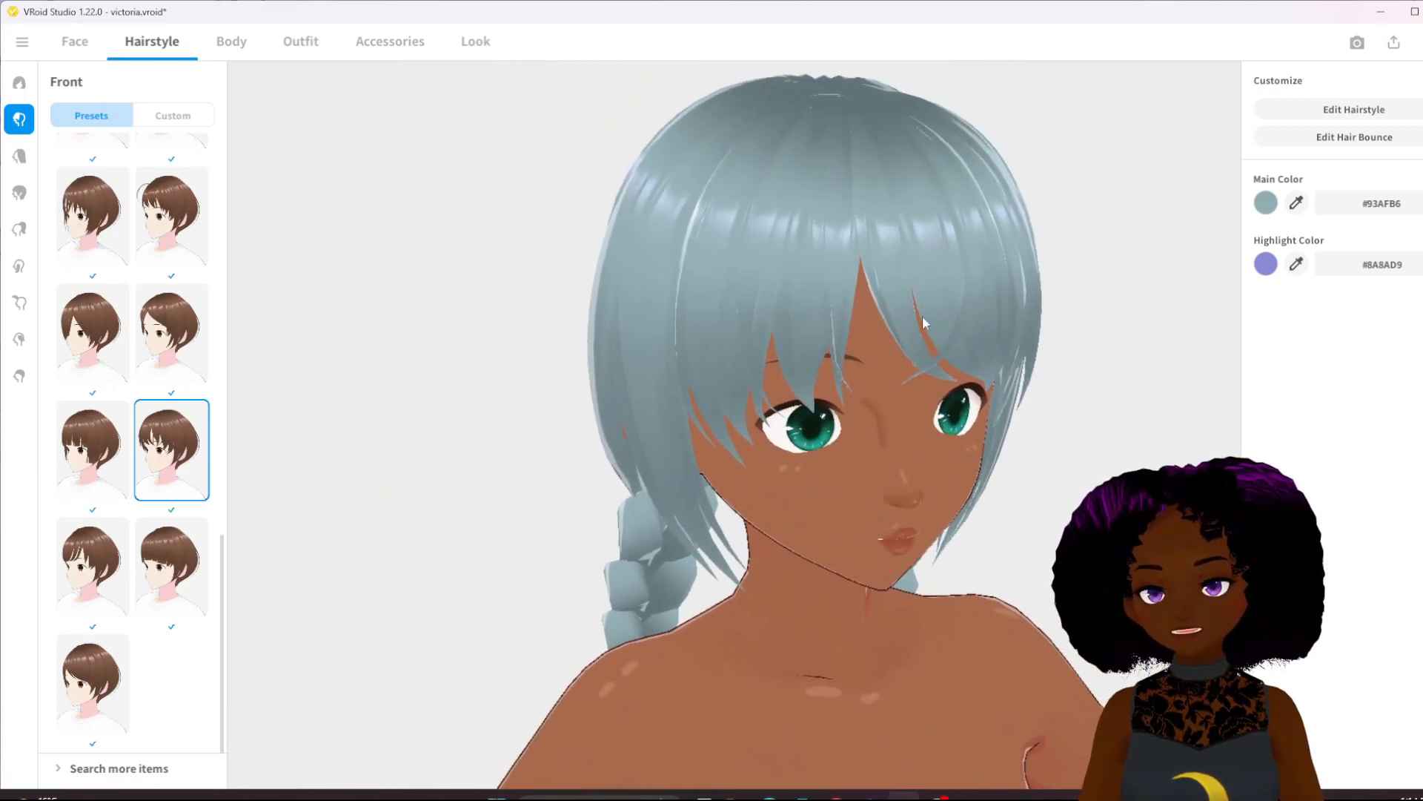
right_drag(877, 427, 935, 464)
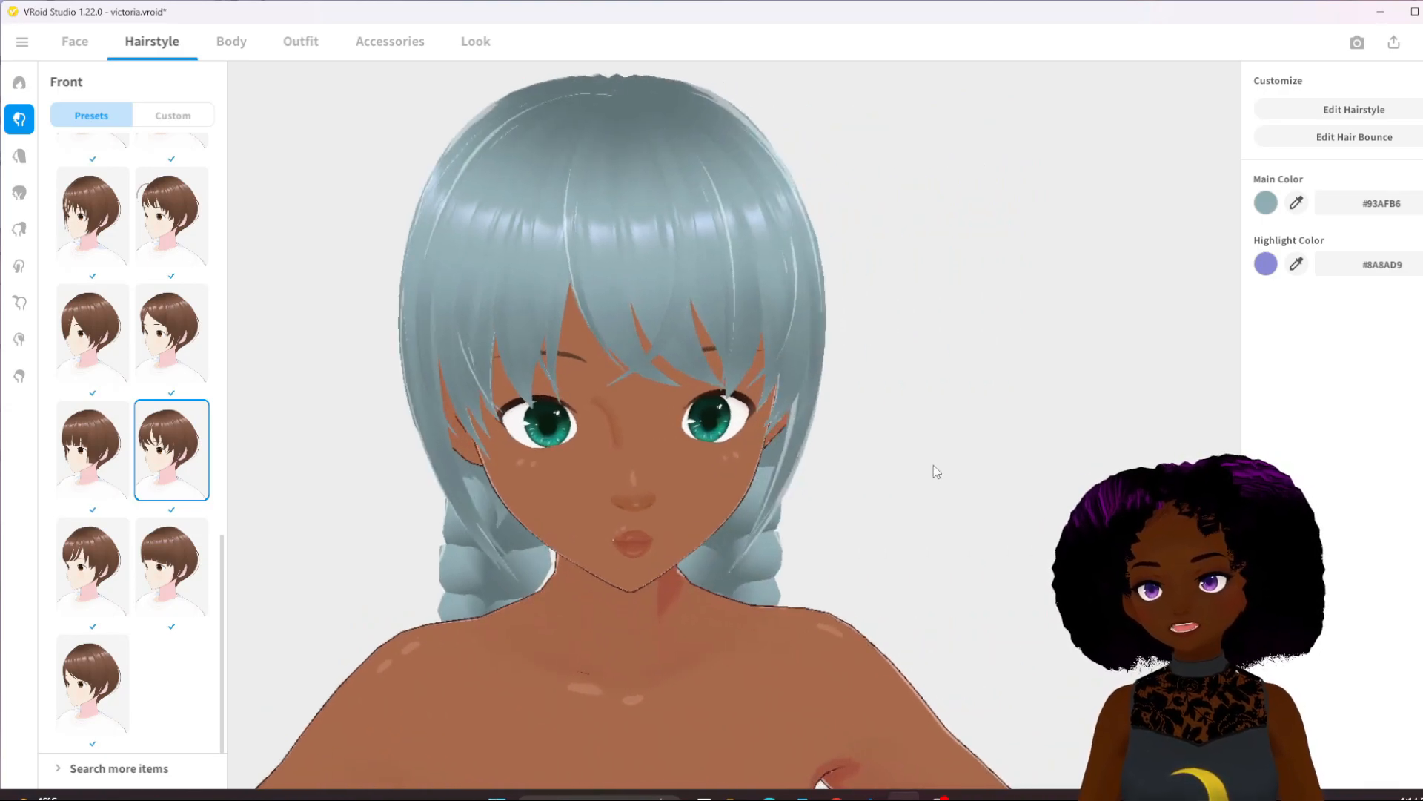